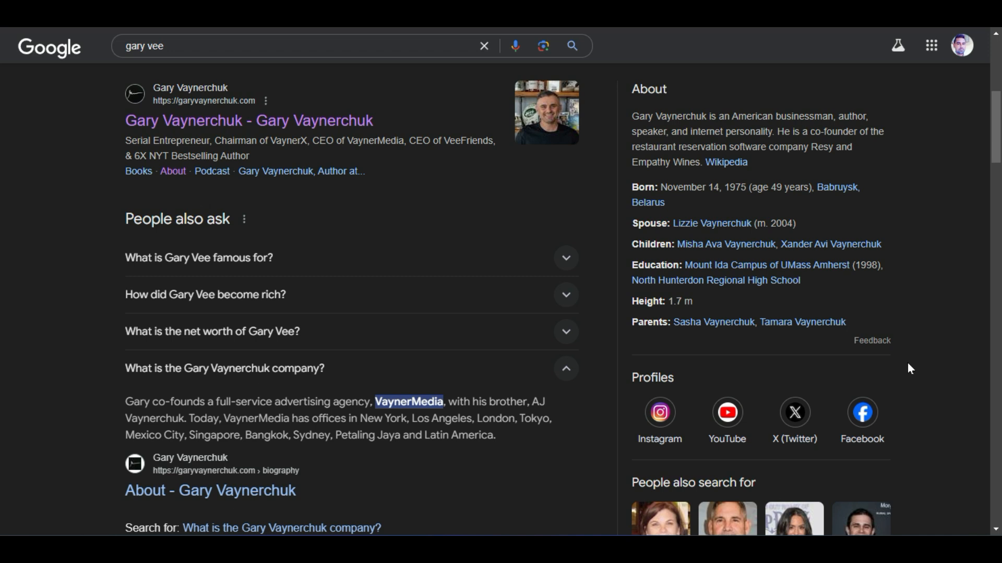
Step: Examine the biographical details in the About section of the search results for gary vee
scroll(610, 389, up, 6)
scroll(610, 391, down, 6)
scroll(619, 404, up, 1)
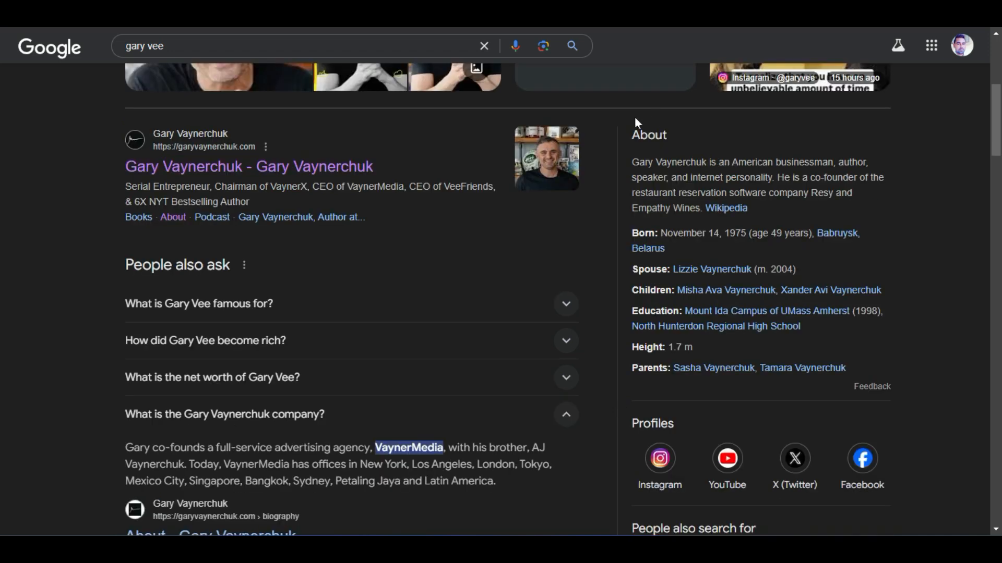
drag(633, 127, 924, 396)
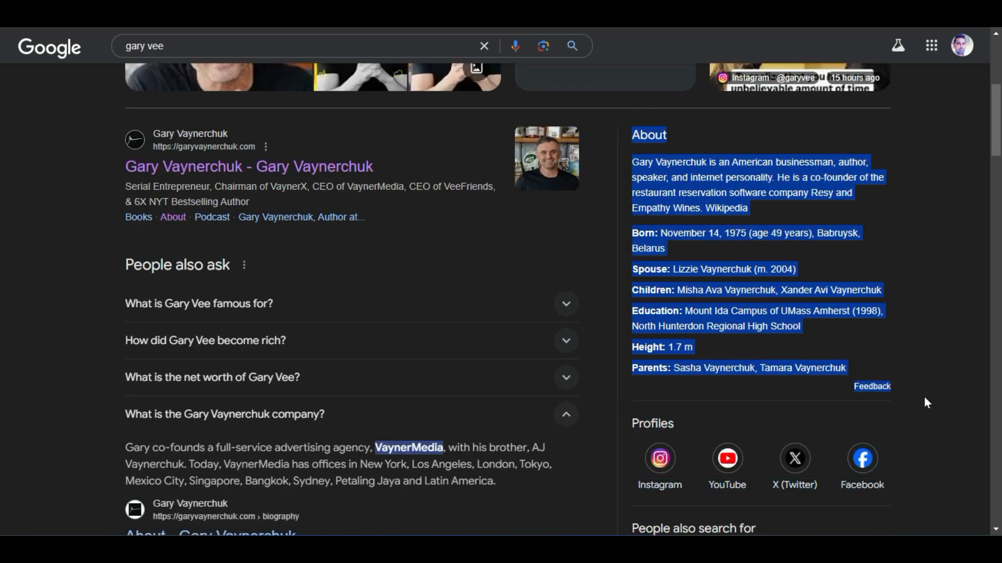
click(925, 396)
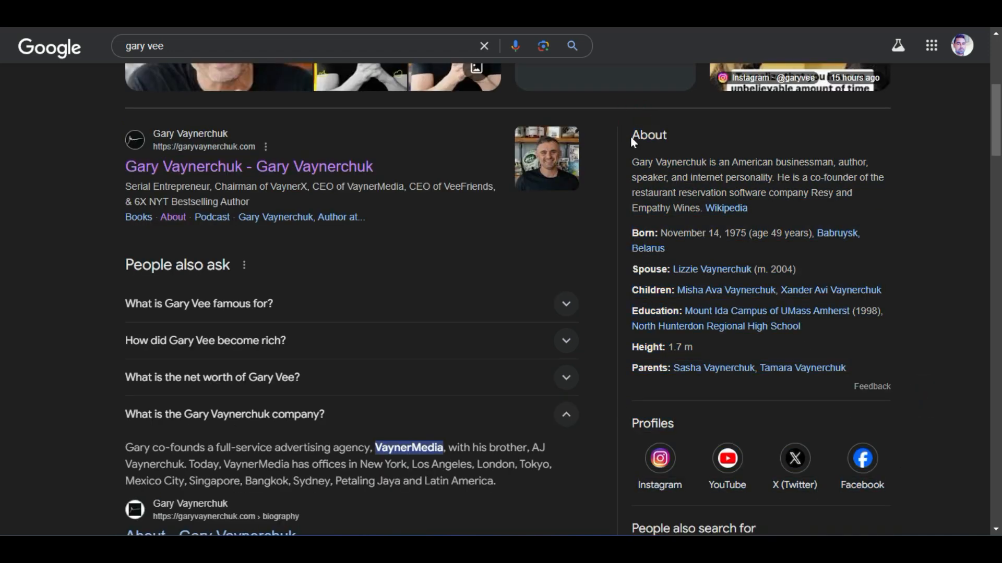
drag(641, 131, 906, 394)
click(906, 394)
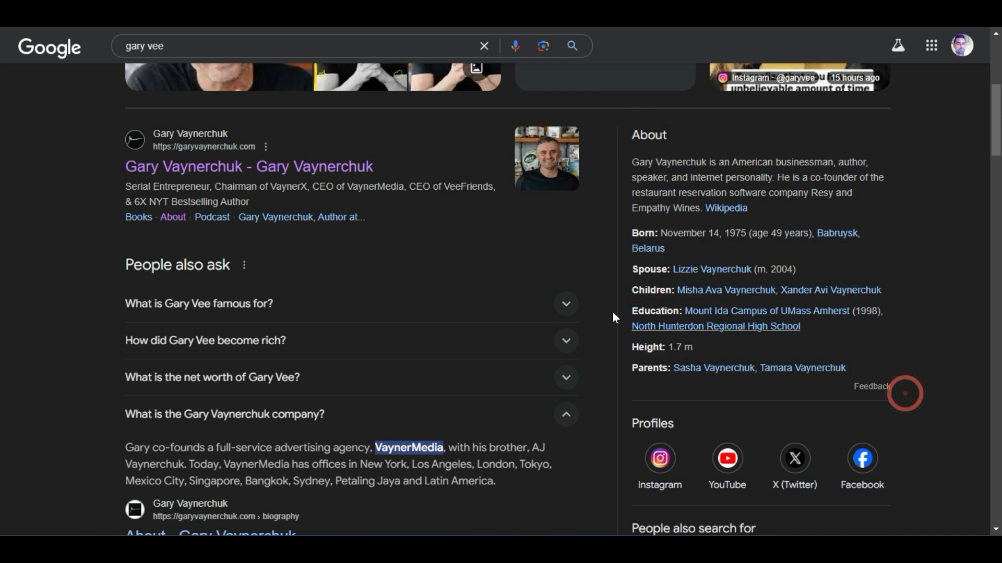
Step: Search Google for "apple" and examine the company details in its knowledge panel
drag(183, 46, 124, 46)
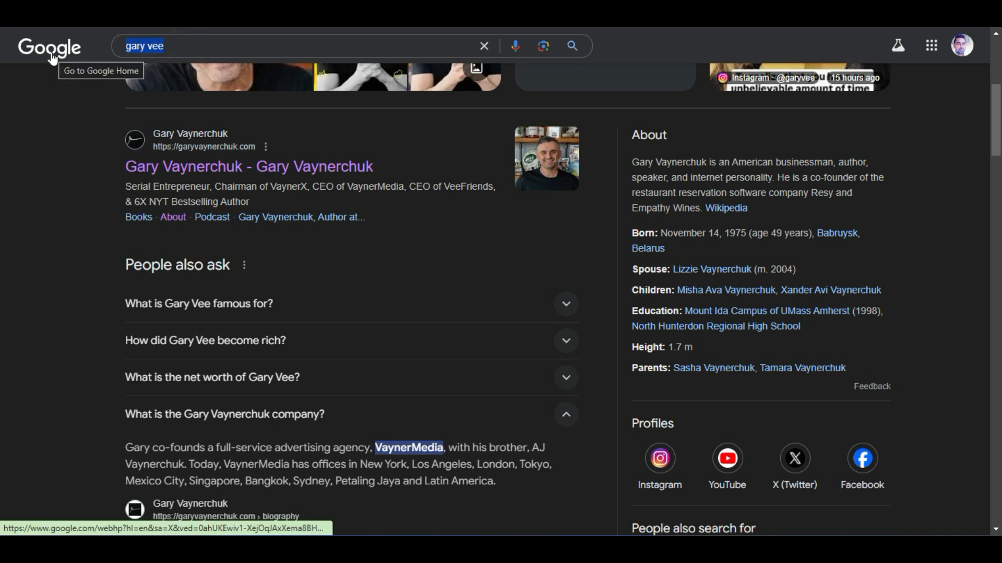
text(apple)
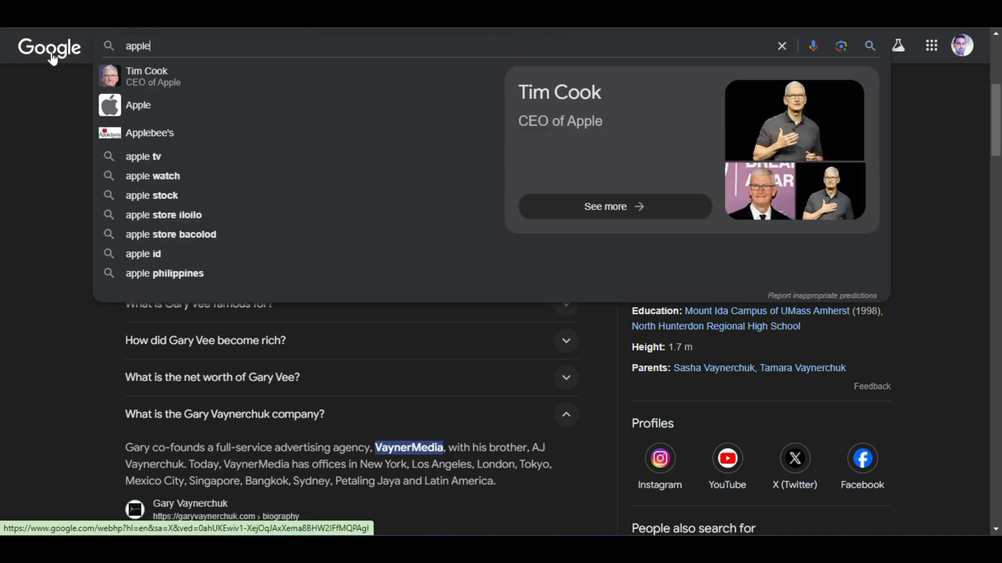
key(Return)
scroll(290, 214, down, 5)
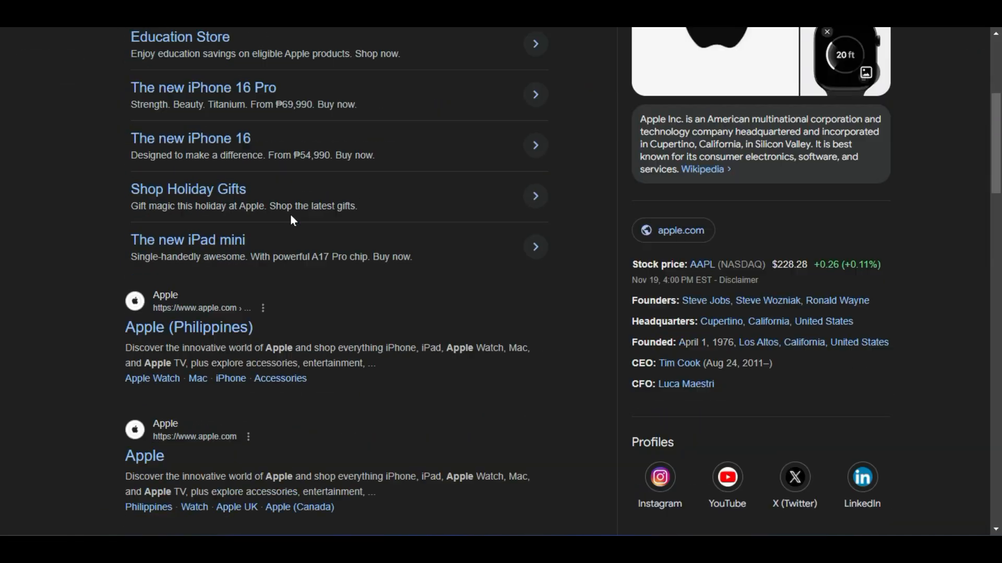
scroll(290, 214, up, 2)
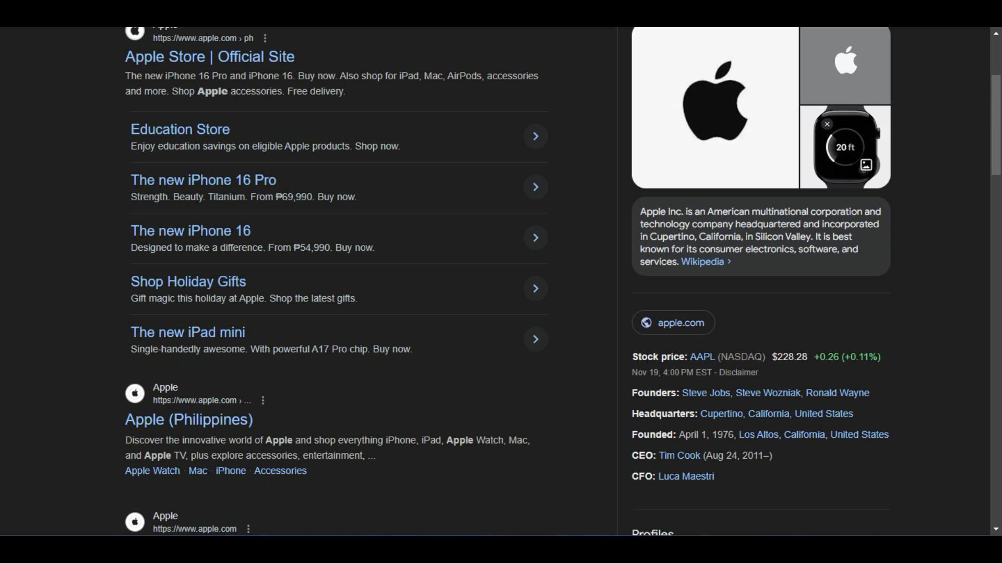
scroll(838, 292, up, 2)
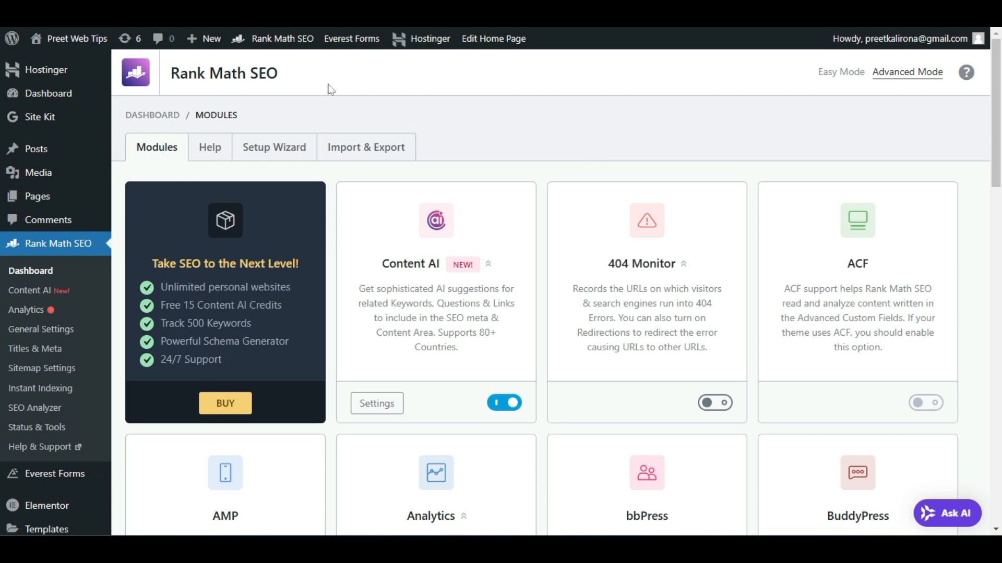
Step: Switch to the WordPress Rank Math SEO dashboard, open its Setup Wizard and review the Easy, Advanced and Custom modes
click(268, 152)
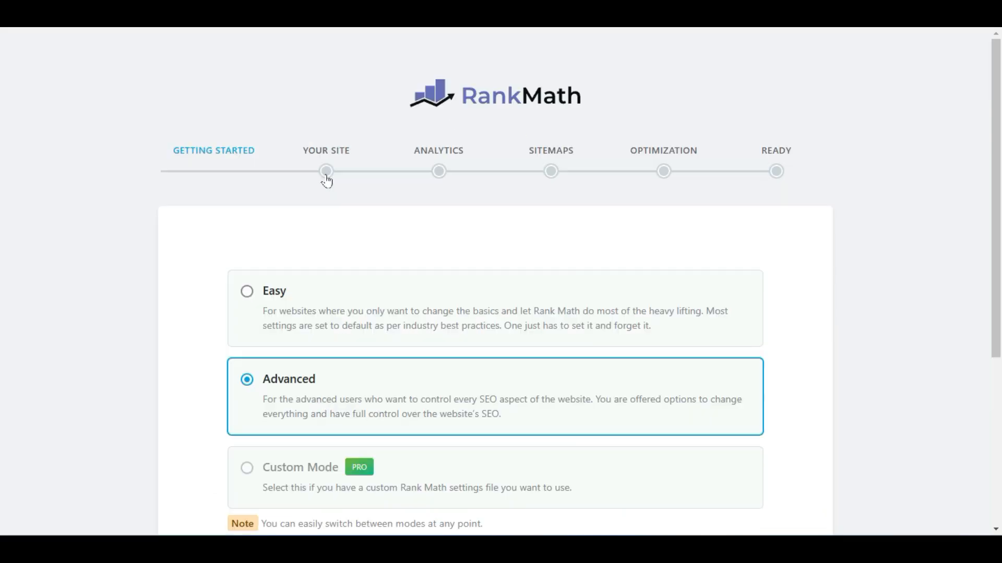
scroll(292, 250, down, 5)
scroll(290, 172, up, 4)
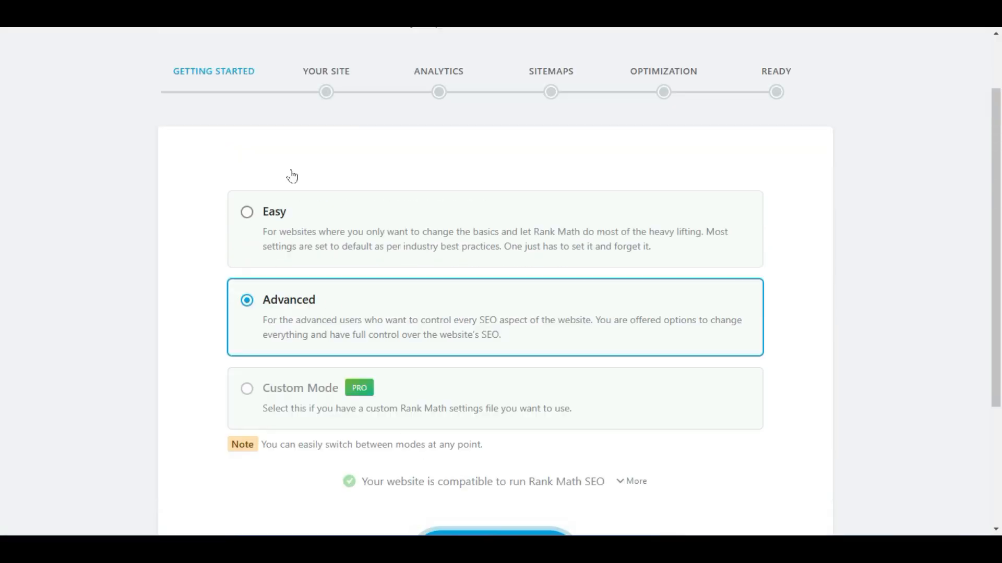
scroll(365, 282, down, 3)
scroll(556, 336, up, 4)
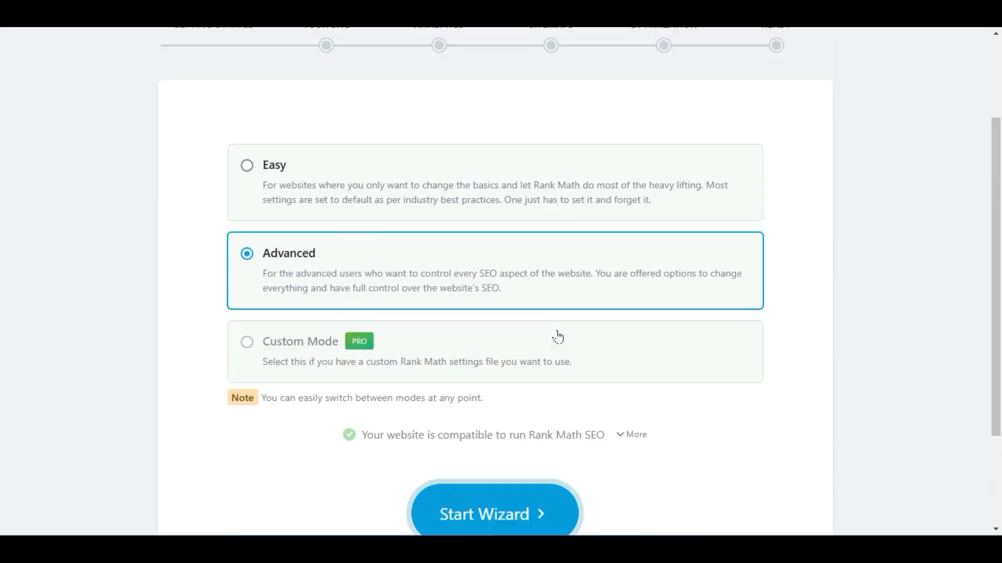
scroll(289, 295, down, 3)
scroll(289, 295, down, 1)
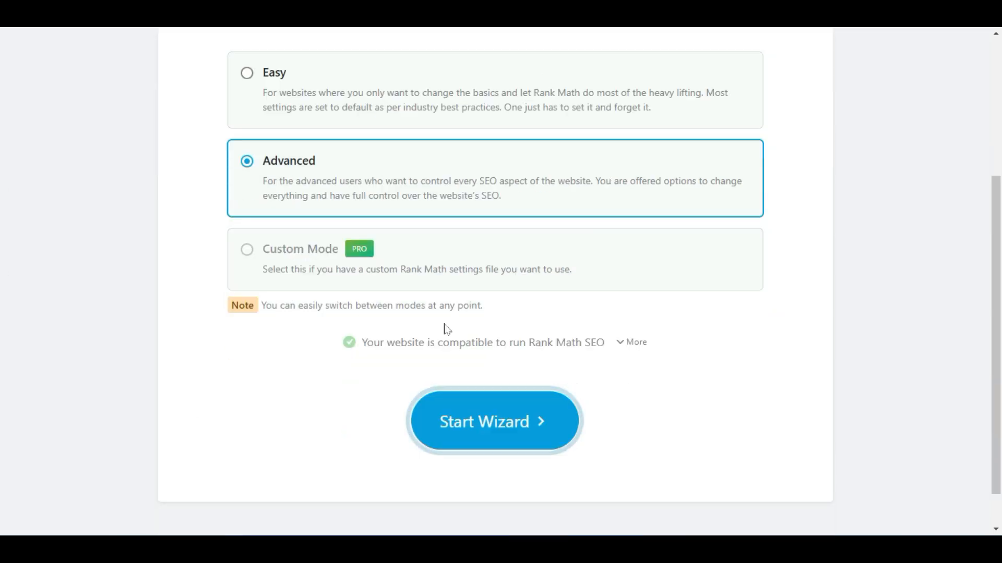
scroll(459, 339, down, 1)
click(500, 492)
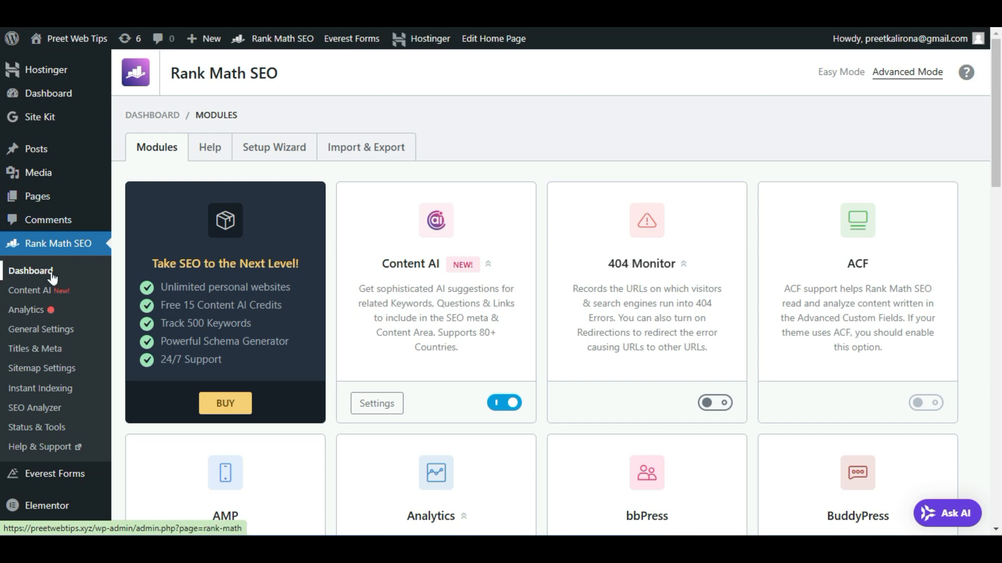
Step: Enable the Local SEO module among the Rank Math modules
scroll(510, 334, down, 3)
scroll(521, 331, down, 3)
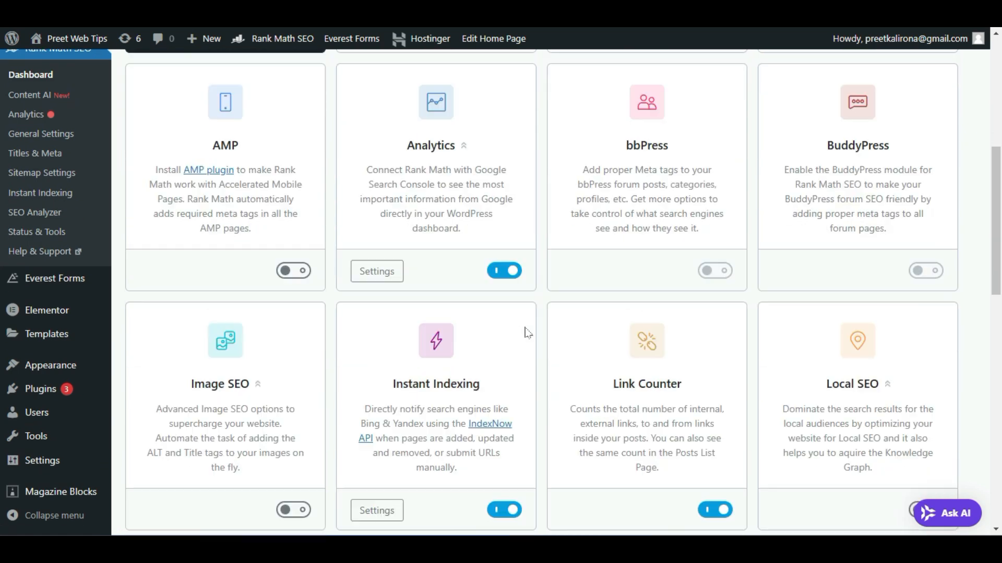
scroll(543, 336, down, 3)
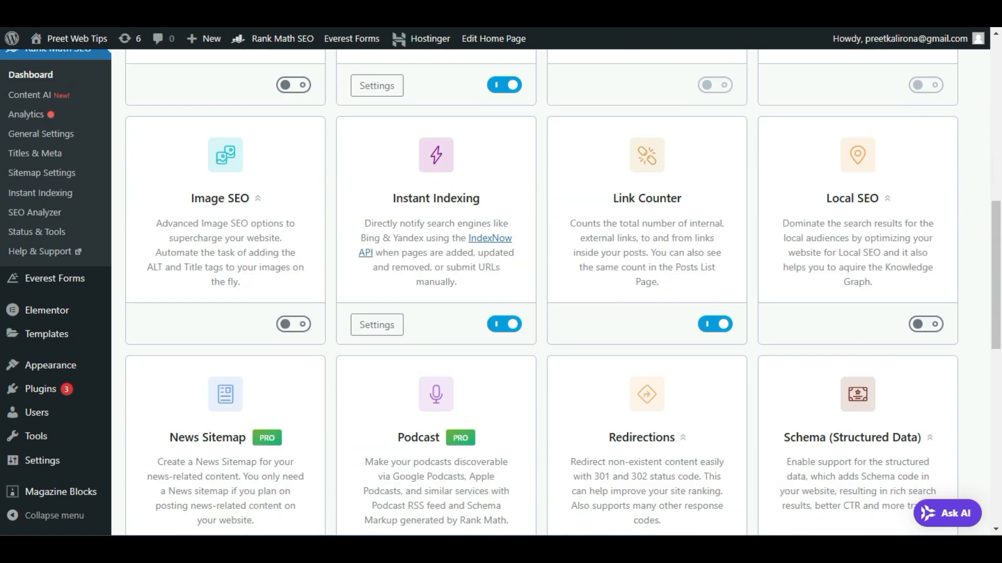
click(912, 319)
scroll(919, 309, down, 4)
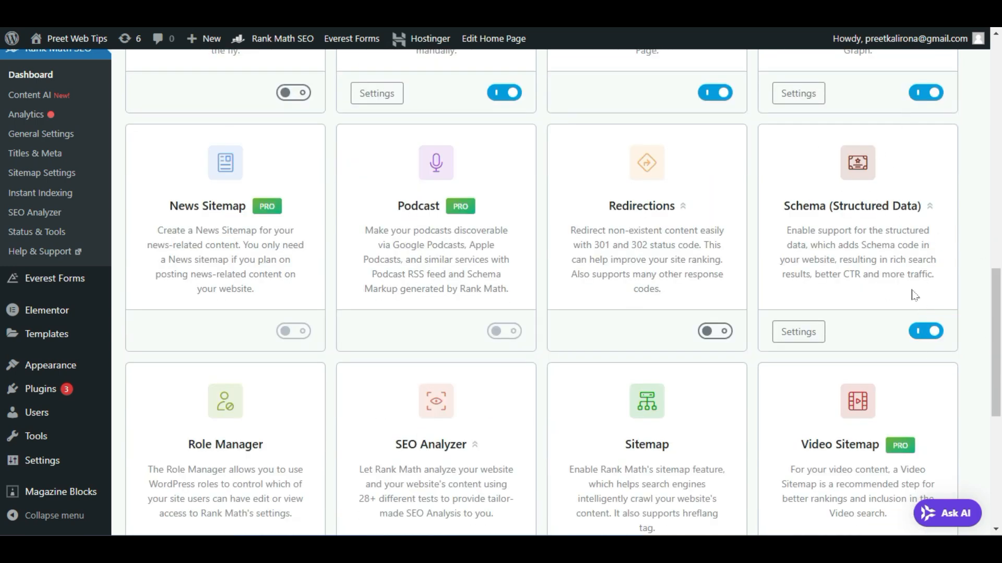
scroll(913, 295, up, 2)
scroll(913, 295, up, 3)
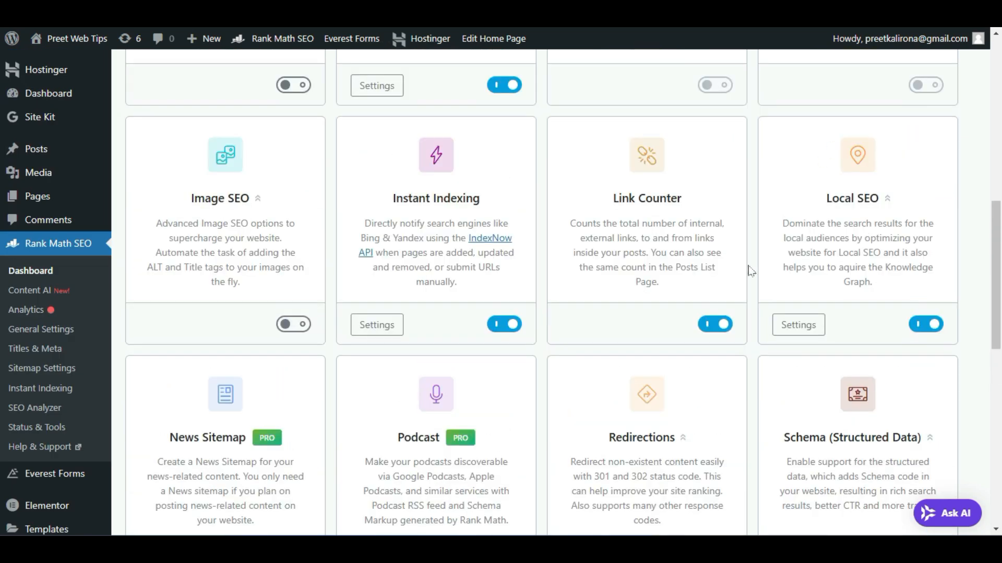
Step: Open the Local SEO section of Rank Math's Titles & Meta settings
click(36, 348)
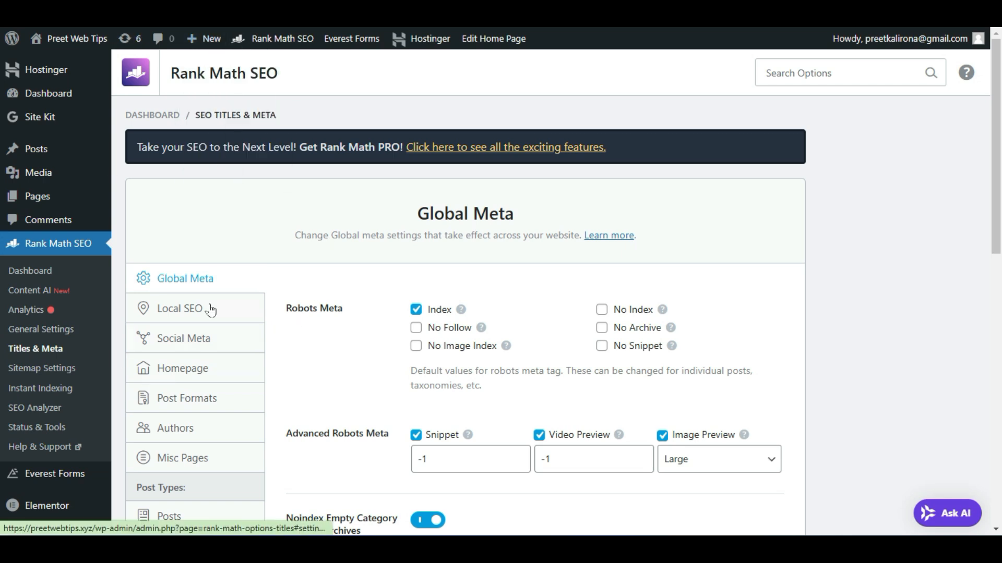
click(158, 310)
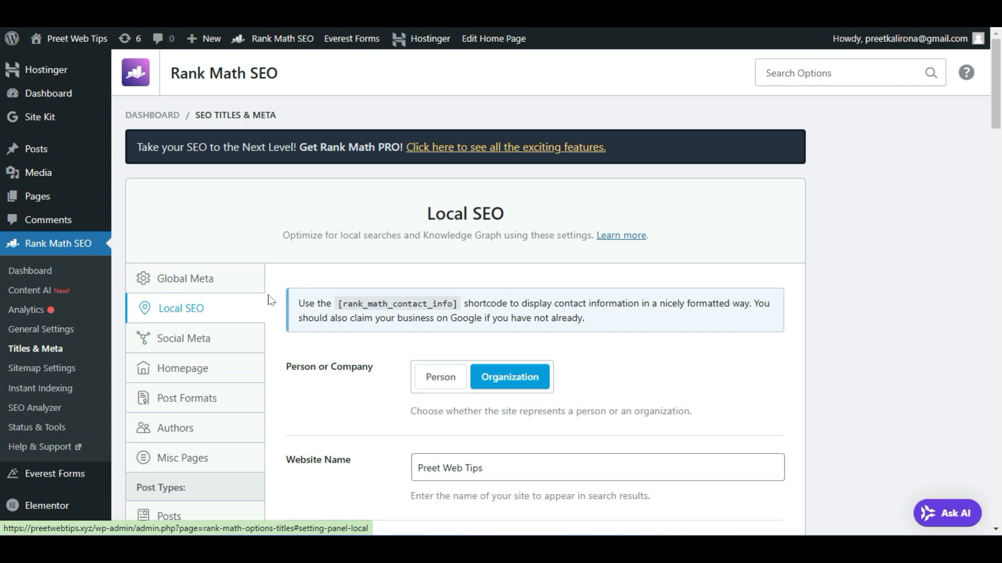
scroll(271, 300, down, 3)
scroll(281, 299, down, 1)
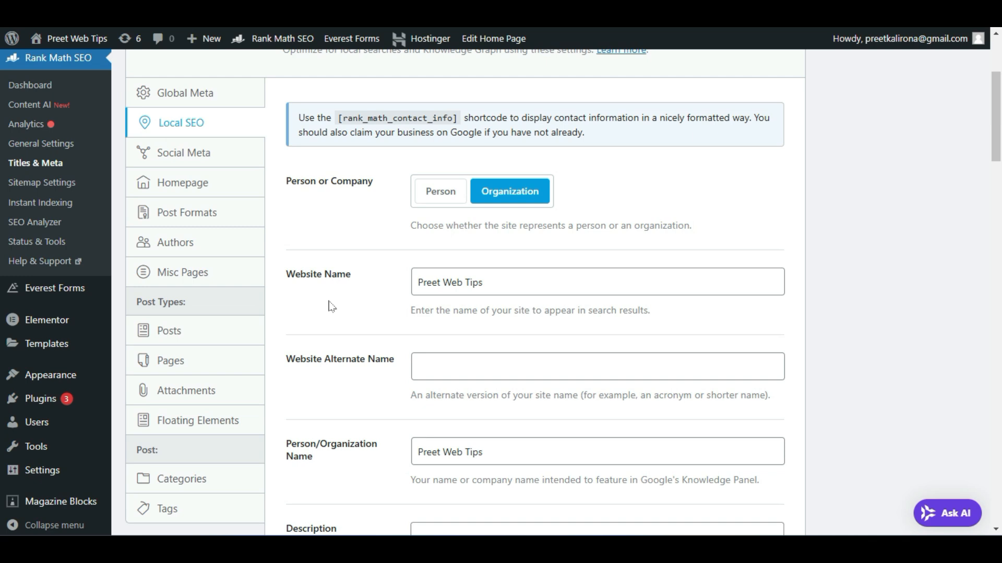
Step: Switch the Person or Company setting to Person and back to Organization
scroll(331, 307, down, 4)
scroll(331, 307, up, 4)
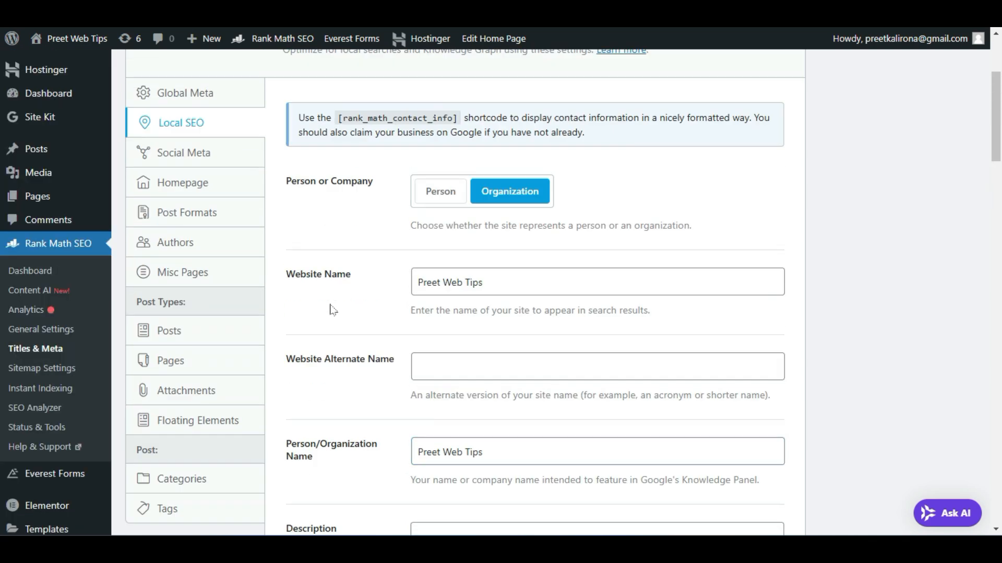
click(438, 192)
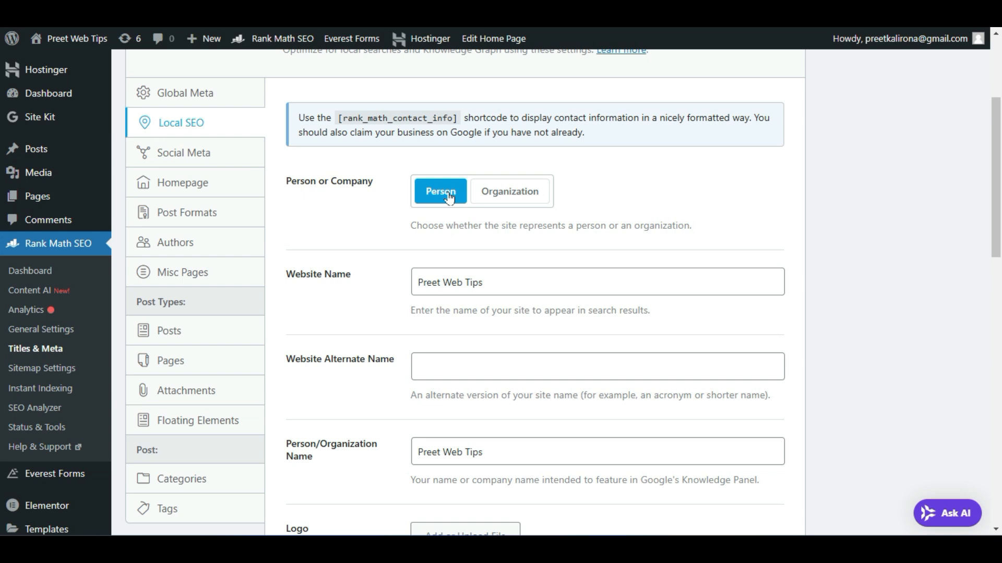
click(536, 197)
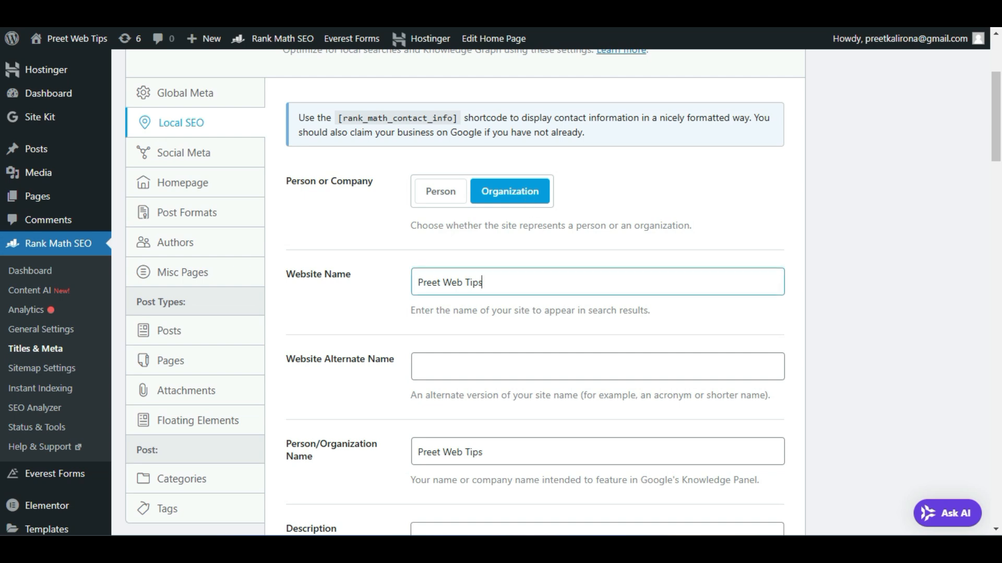
Step: Examine the Website Name and Website Alternate Name fields and their help text
triple_click(528, 279)
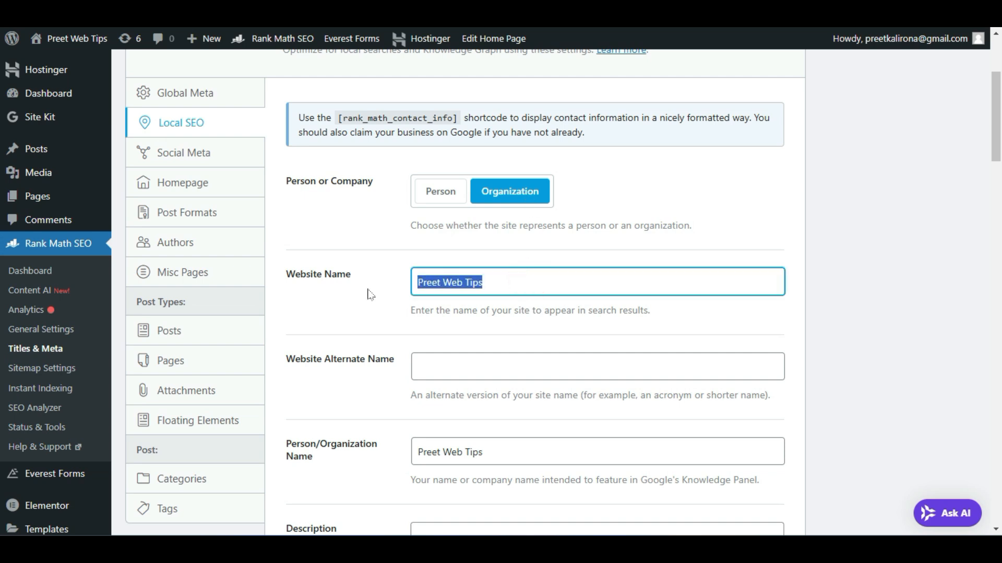
click(422, 283)
drag(411, 310, 658, 314)
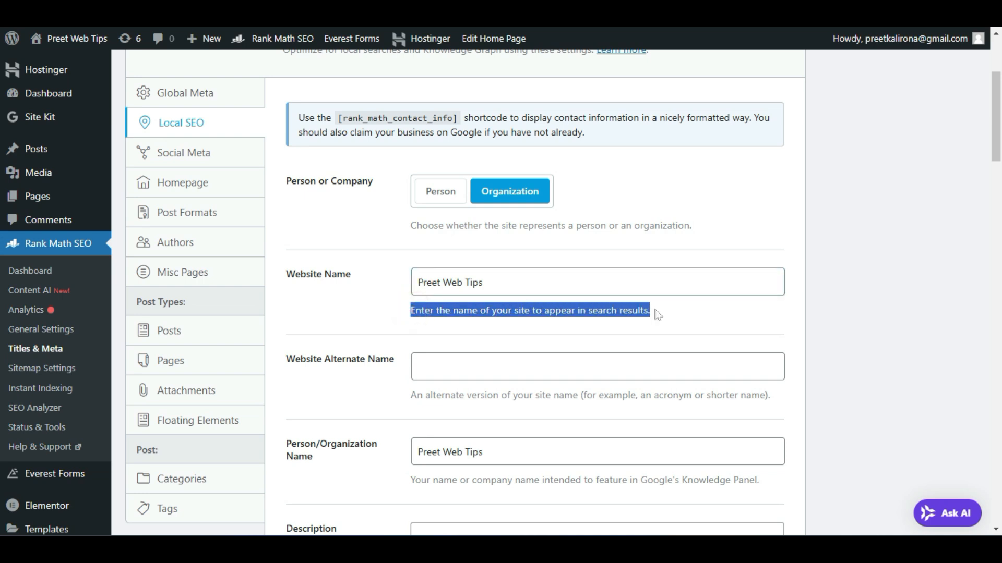
click(656, 312)
scroll(522, 295, down, 1)
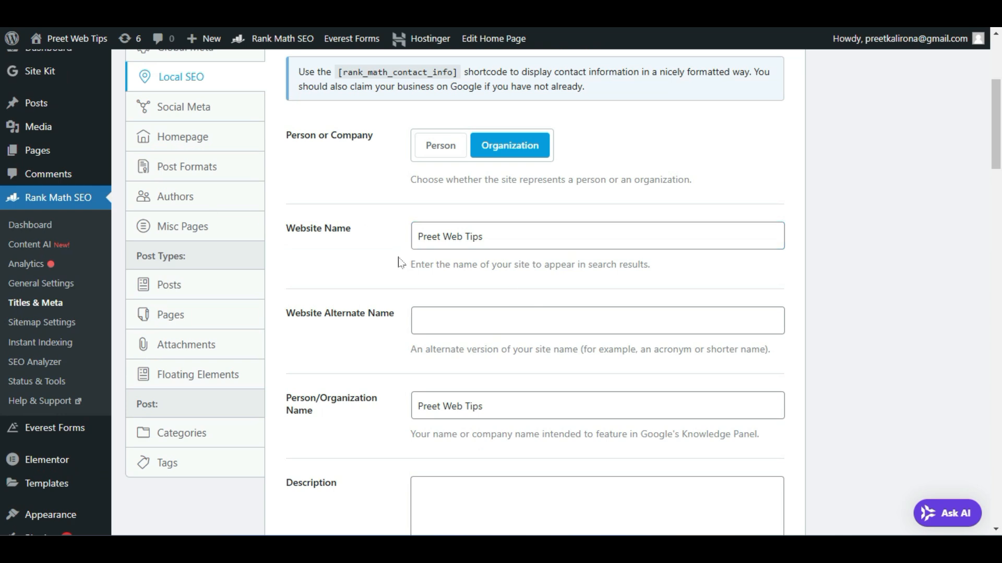
scroll(399, 262, down, 1)
click(302, 271)
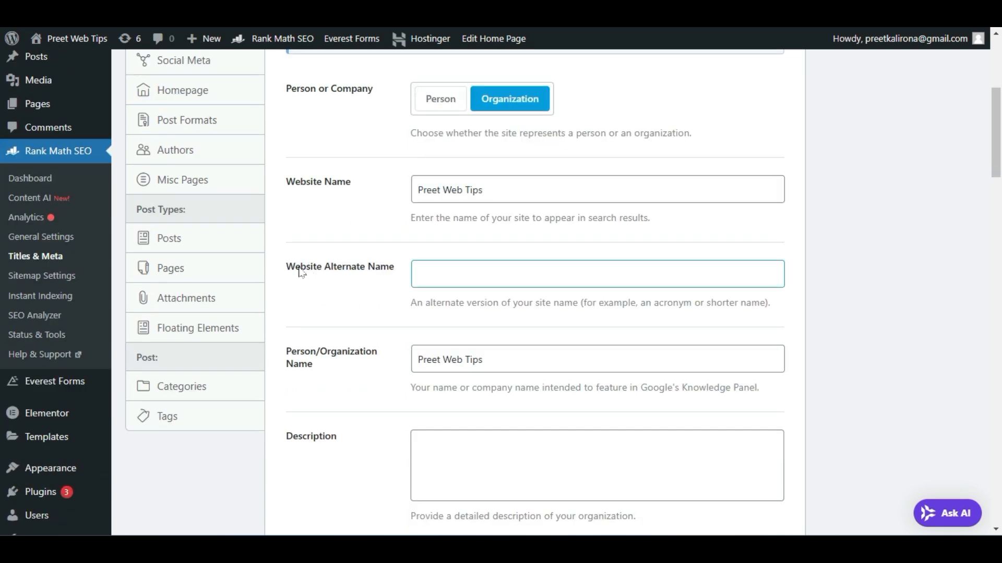
click(433, 272)
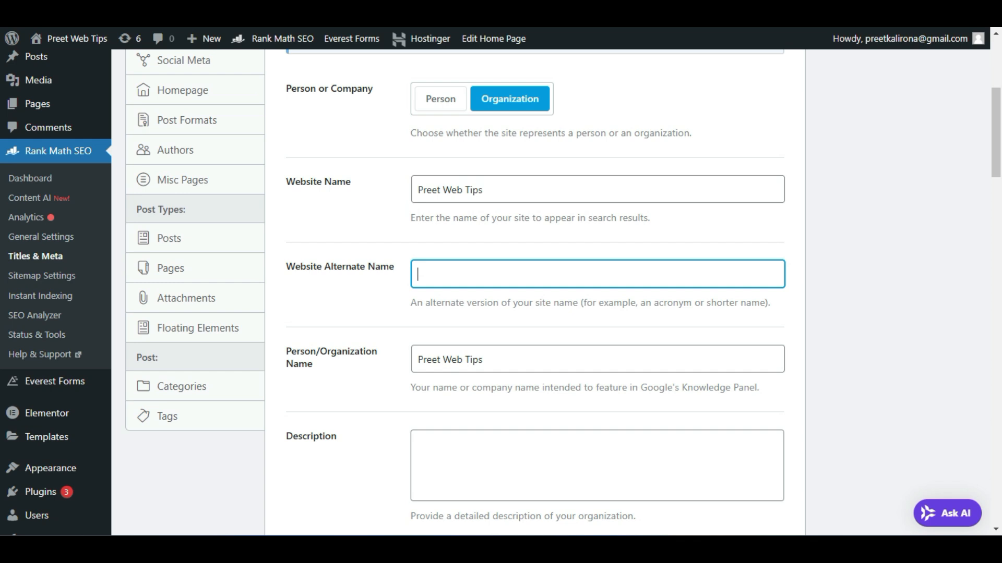
triple_click(496, 192)
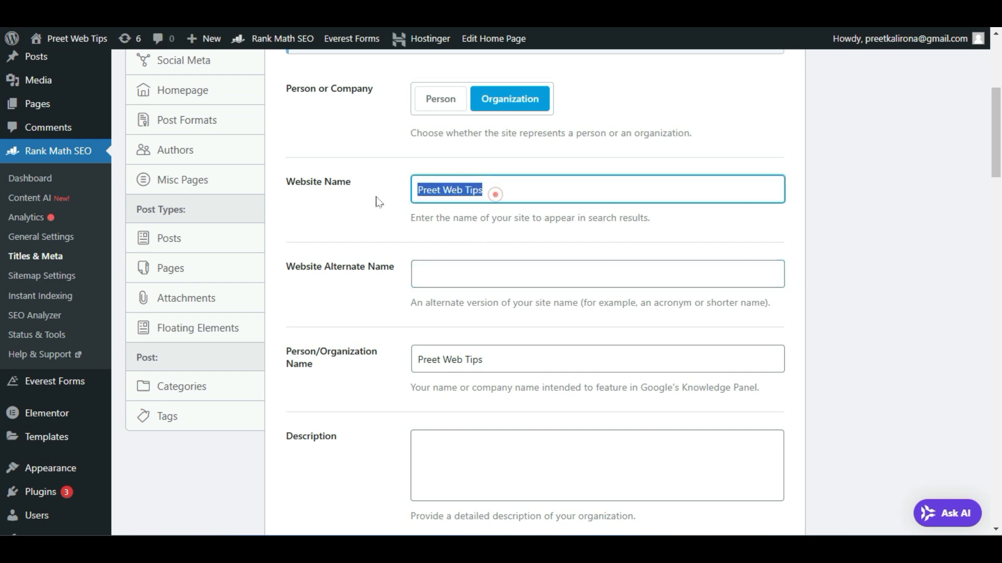
click(459, 277)
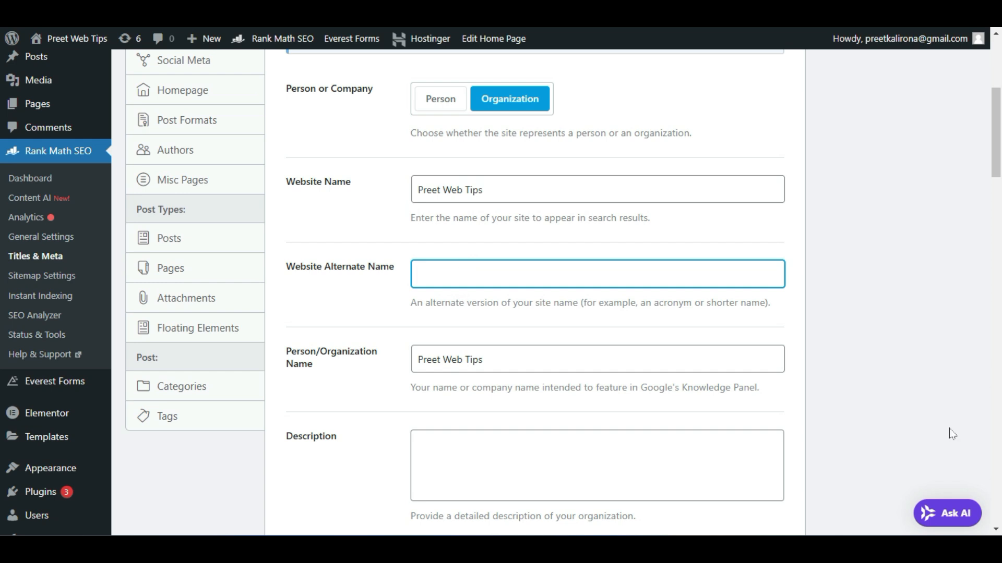
Step: Review the Person/Organization Name, Description and Logo fields in the Local SEO settings
scroll(821, 381, down, 2)
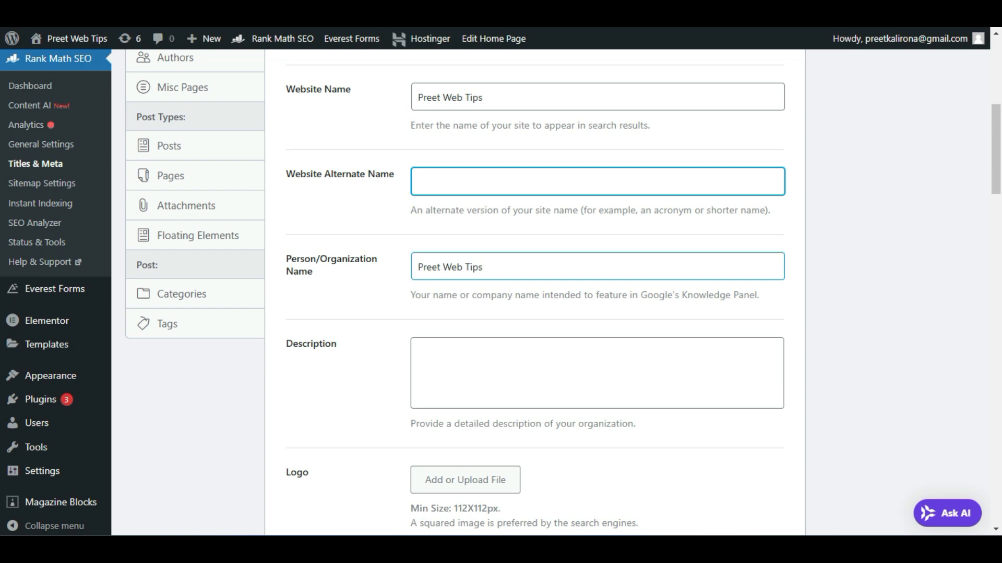
scroll(331, 329, down, 1)
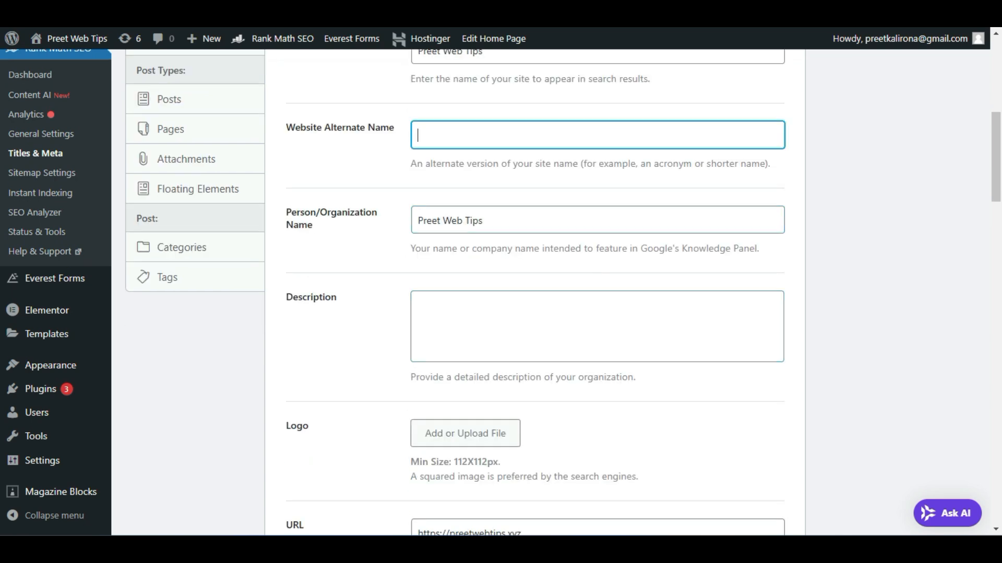
click(507, 299)
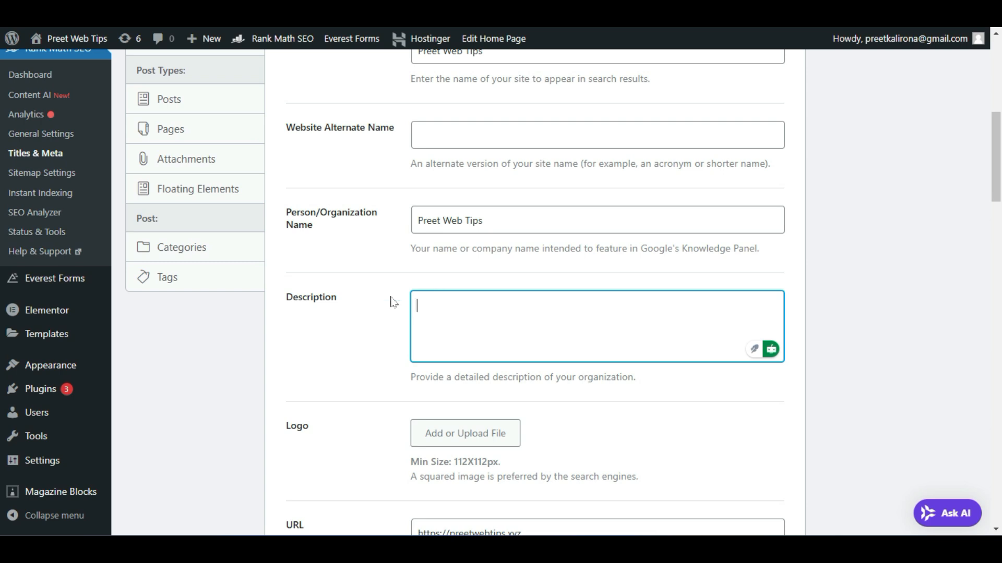
scroll(384, 307, down, 4)
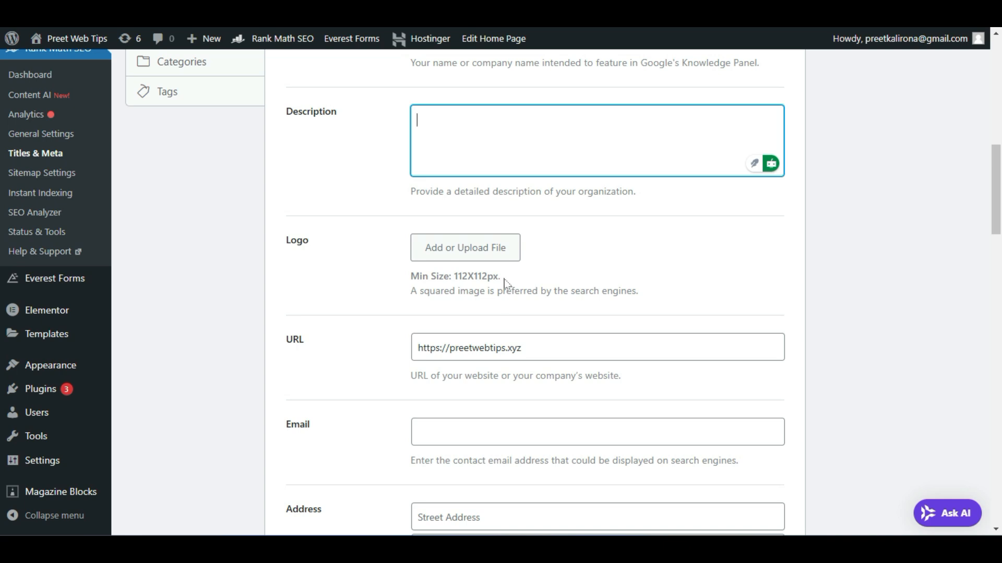
Step: Review the URL and Email fields and their help text in the Local SEO settings
click(305, 341)
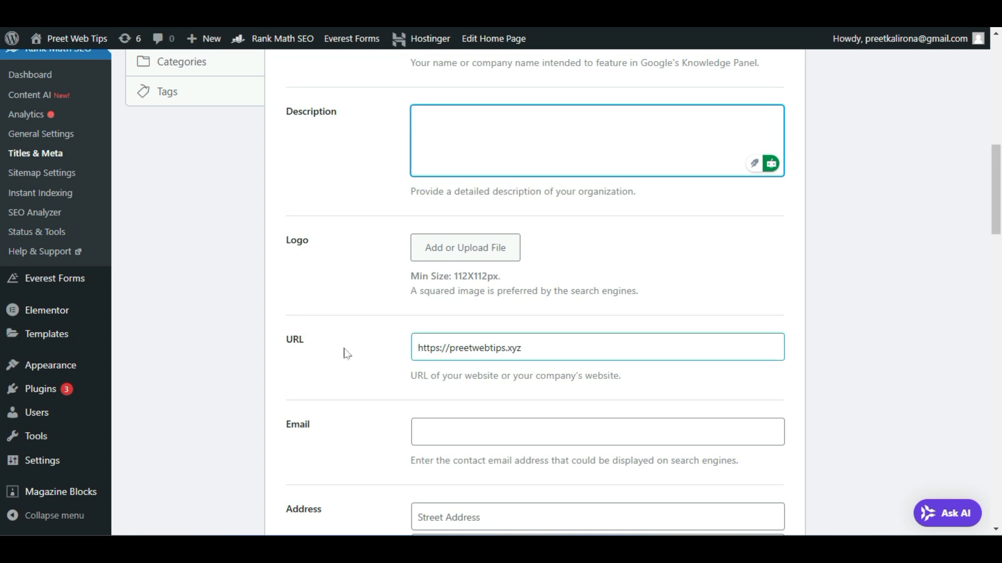
triple_click(532, 348)
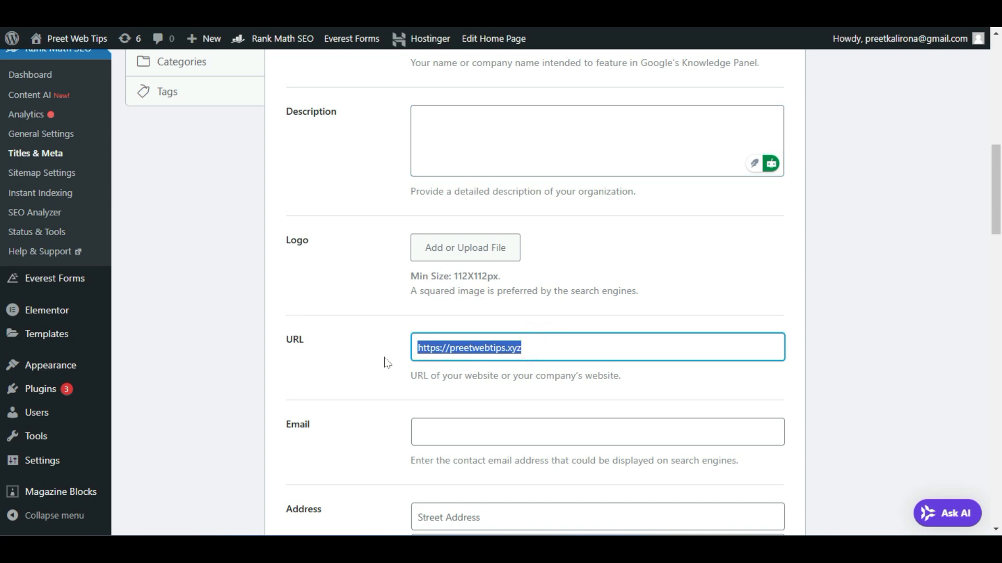
scroll(387, 363, down, 2)
click(532, 255)
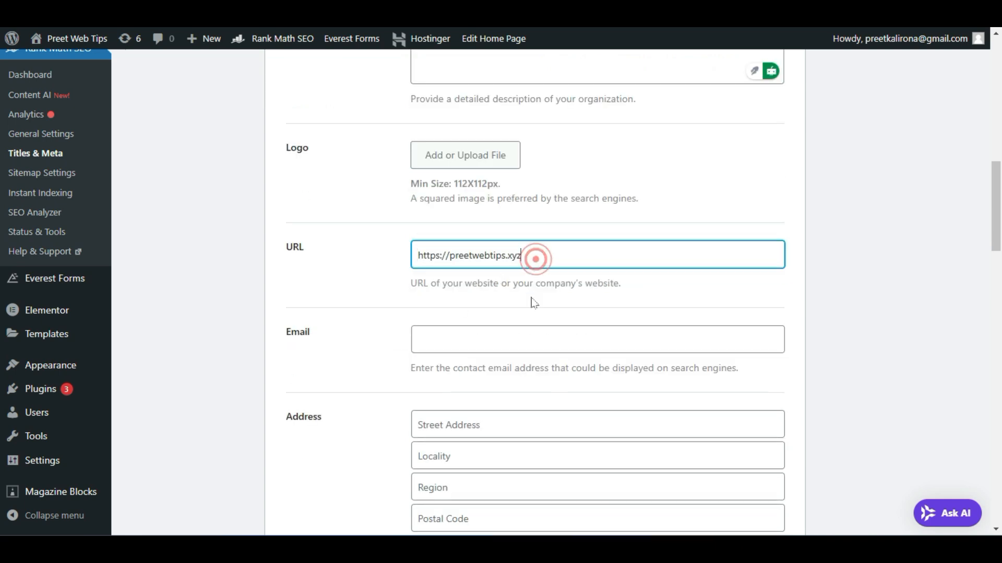
drag(411, 284, 623, 284)
click(623, 284)
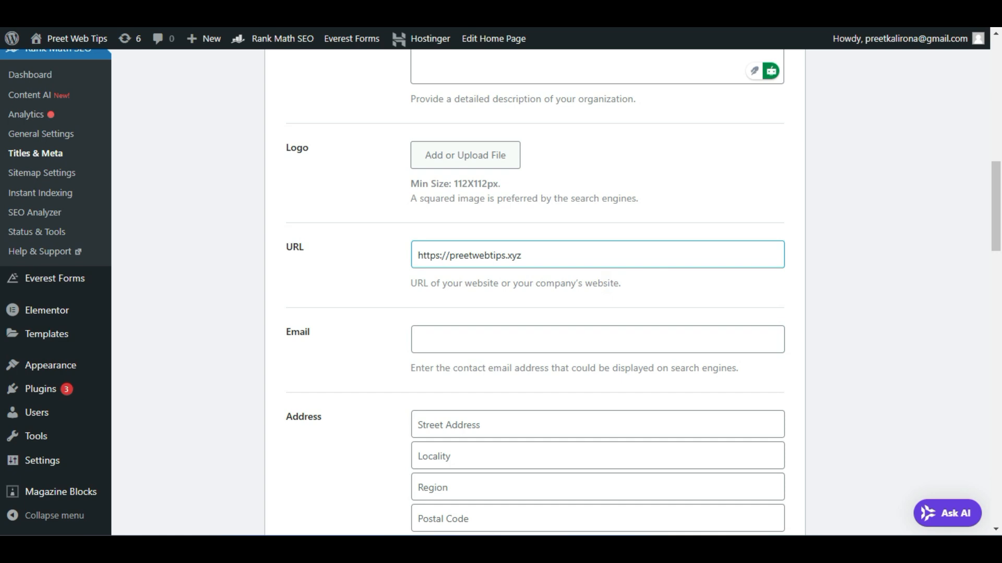
scroll(387, 285, down, 2)
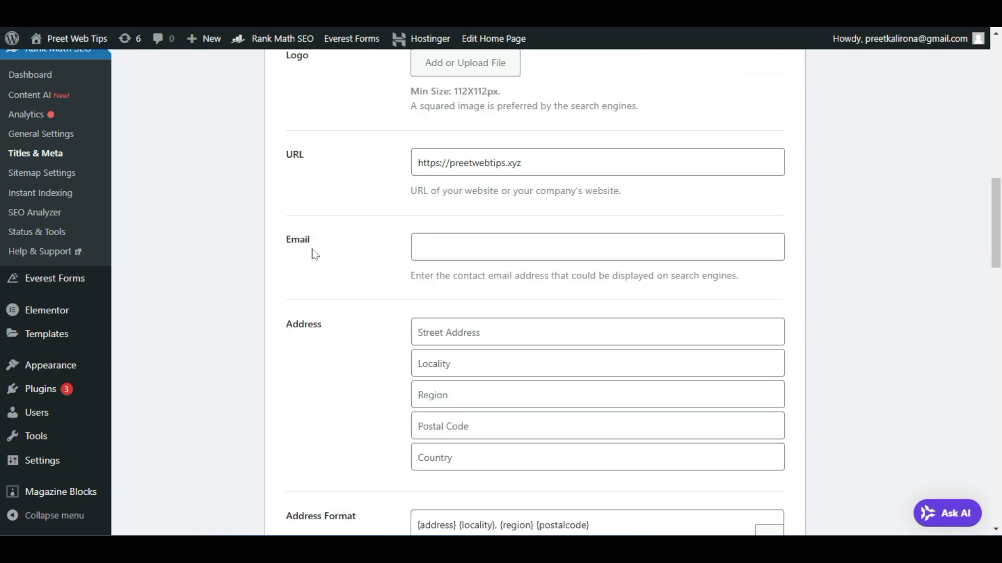
click(447, 253)
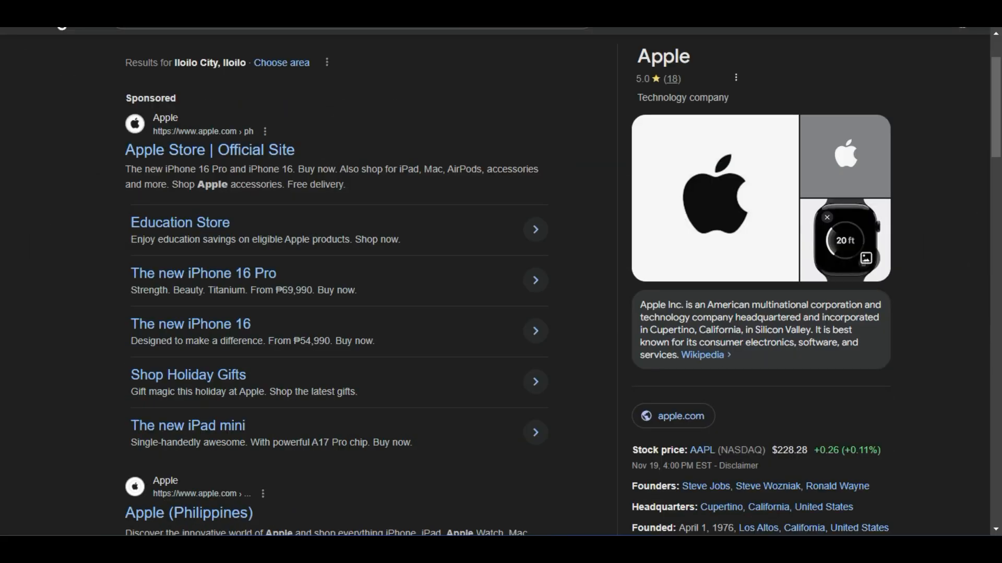
Step: Switch to the Google results for "apple" and examine the company details and social profiles in its Knowledge Panel
scroll(407, 162, up, 2)
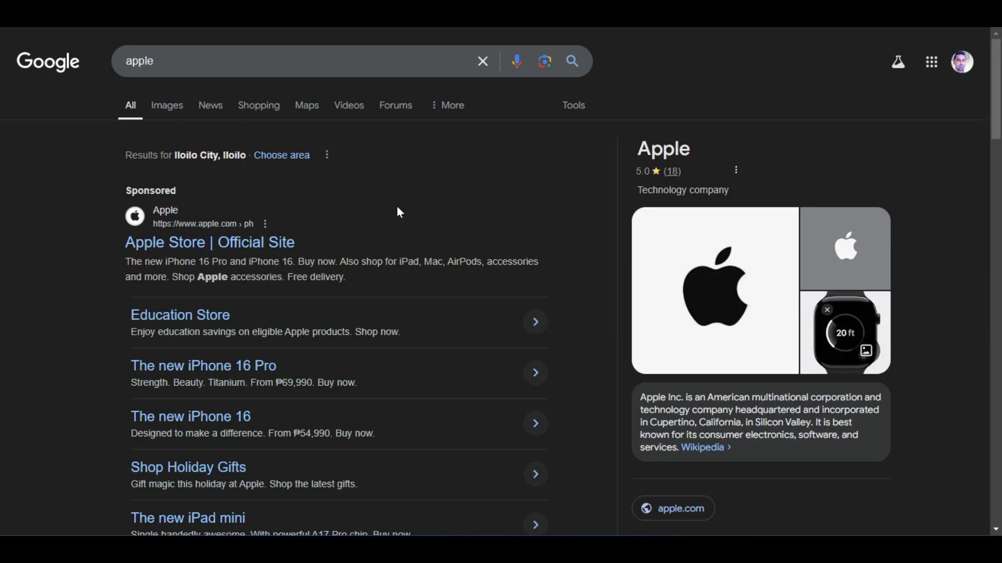
scroll(62, 207, down, 3)
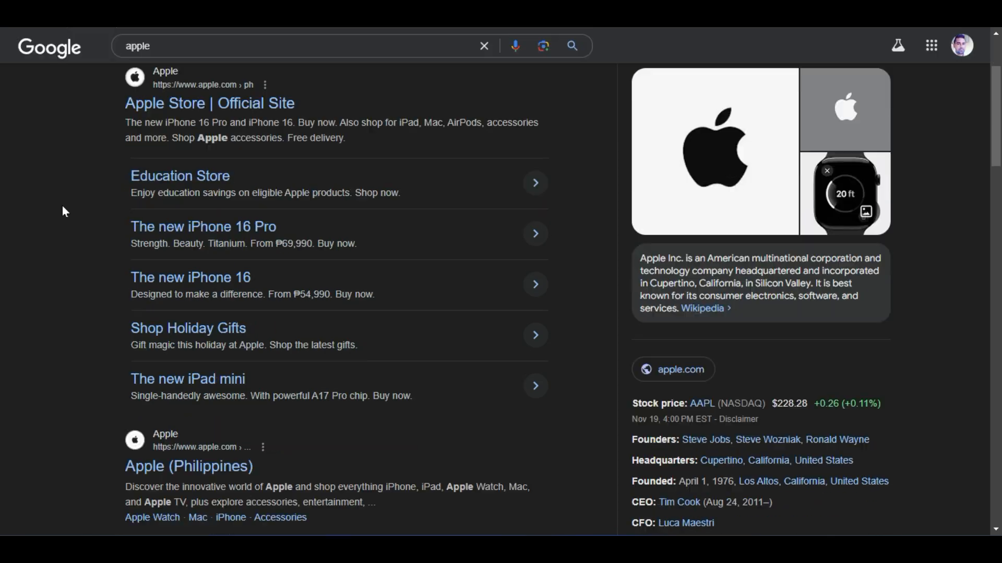
scroll(62, 206, down, 3)
scroll(62, 208, down, 4)
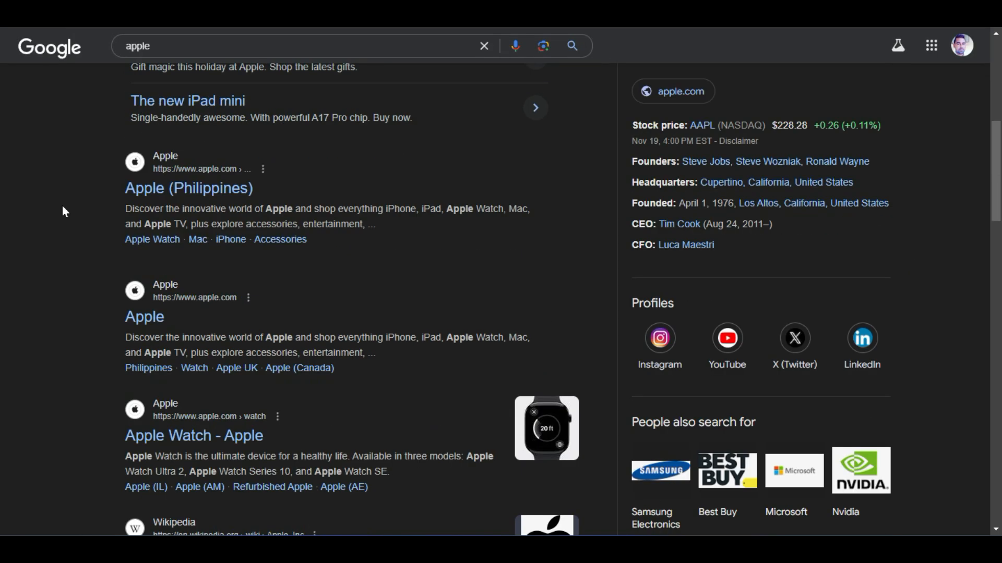
scroll(63, 212, up, 4)
scroll(67, 219, down, 3)
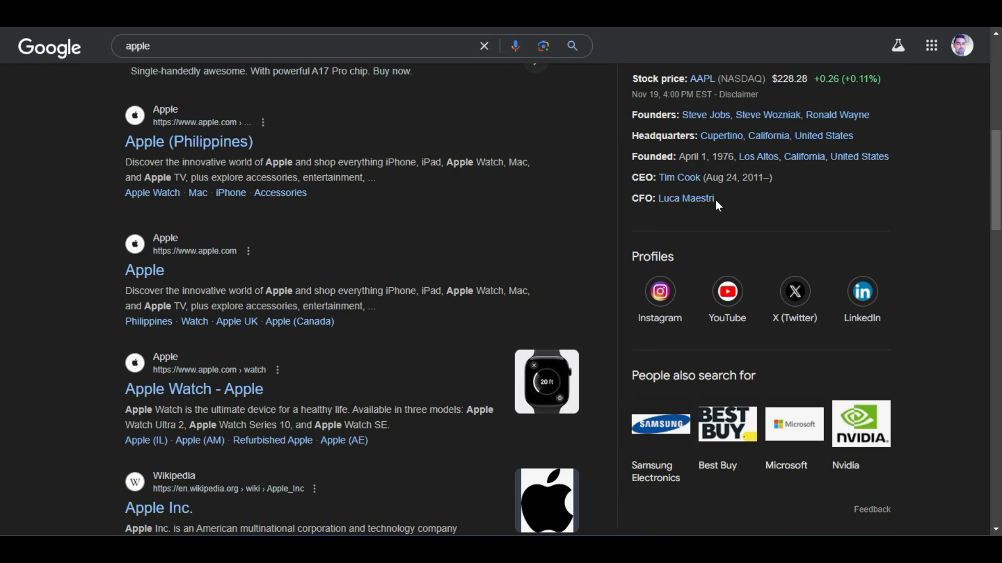
scroll(840, 245, up, 3)
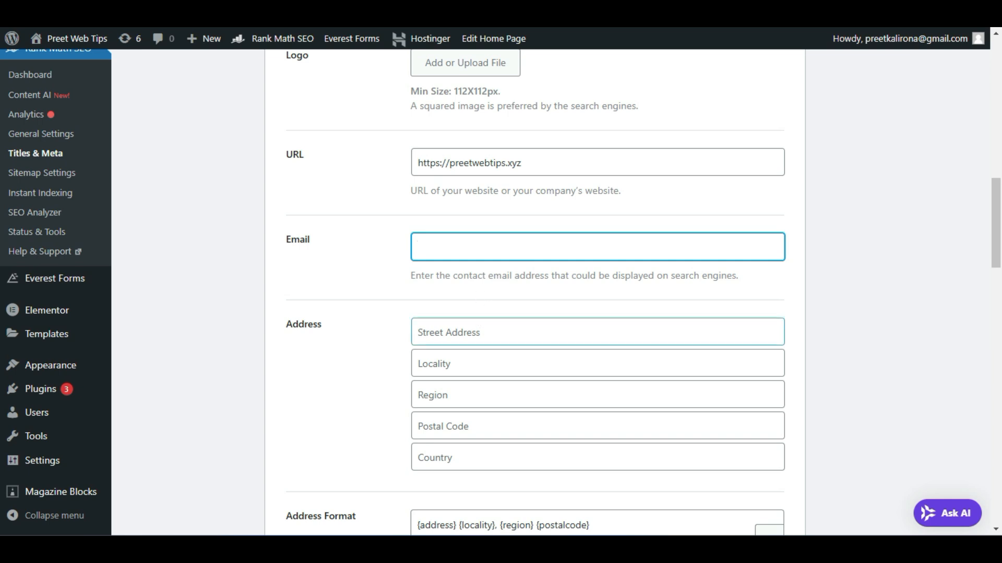
Step: Return to the Rank Math settings and review the Address fields, from Street Address and Locality to Country
scroll(459, 206, down, 2)
click(490, 237)
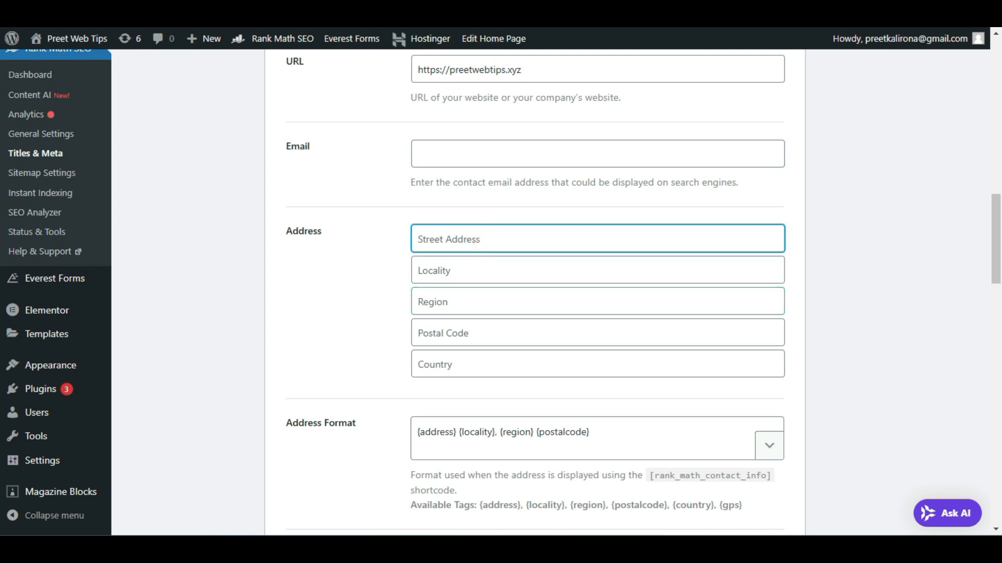
click(533, 270)
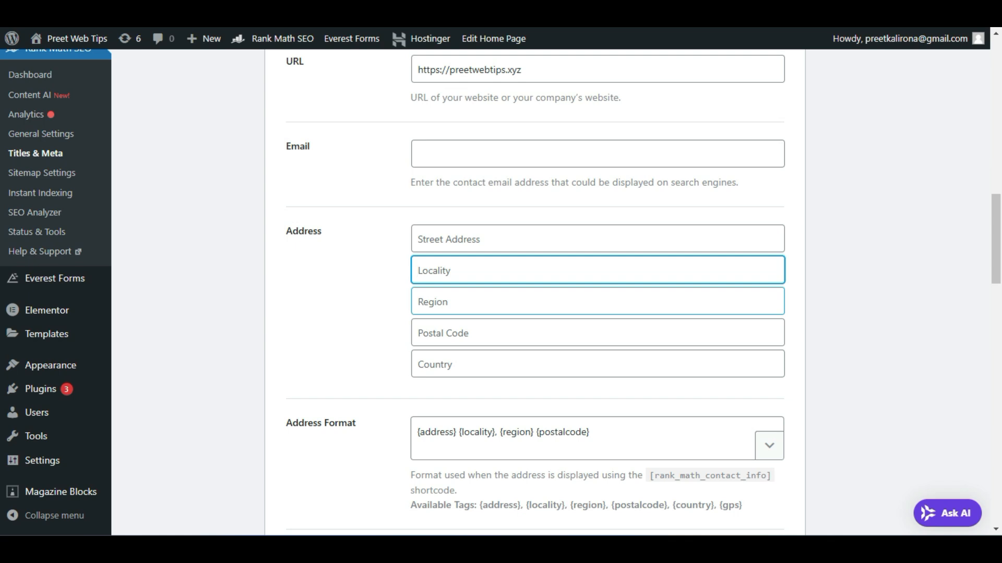
click(494, 364)
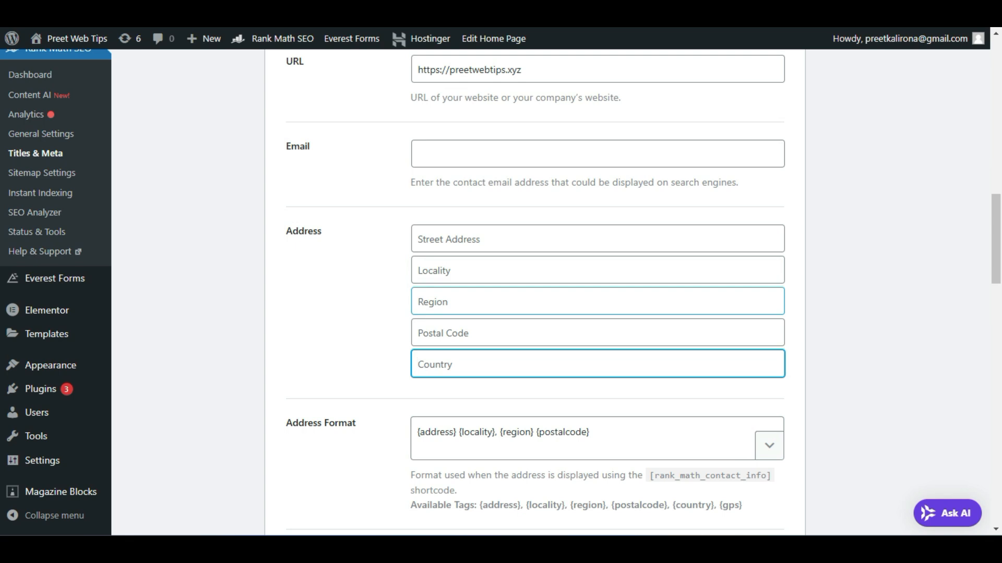
Step: Set the Address Format to the preset {address} {locality}
scroll(297, 195, down, 4)
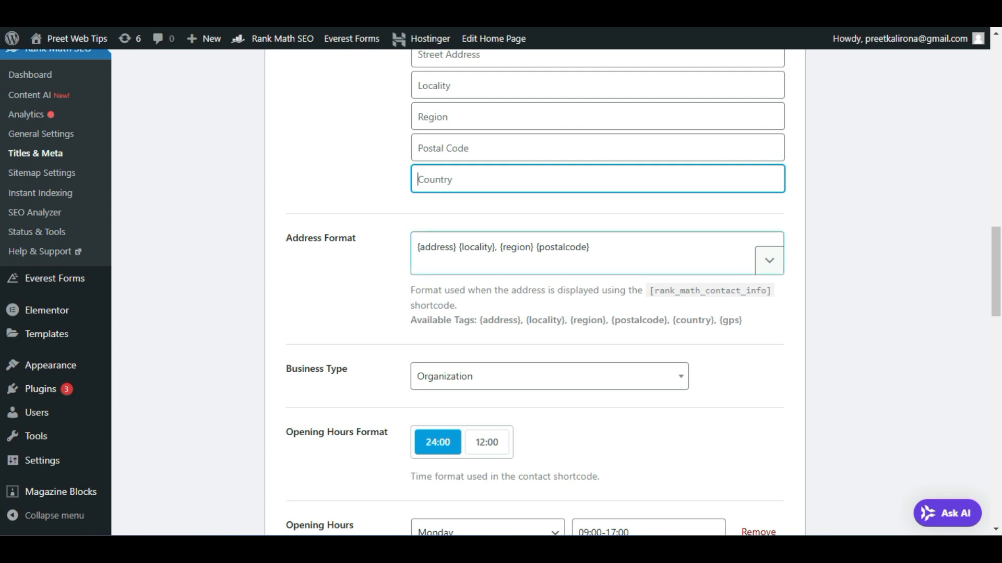
triple_click(615, 258)
click(436, 253)
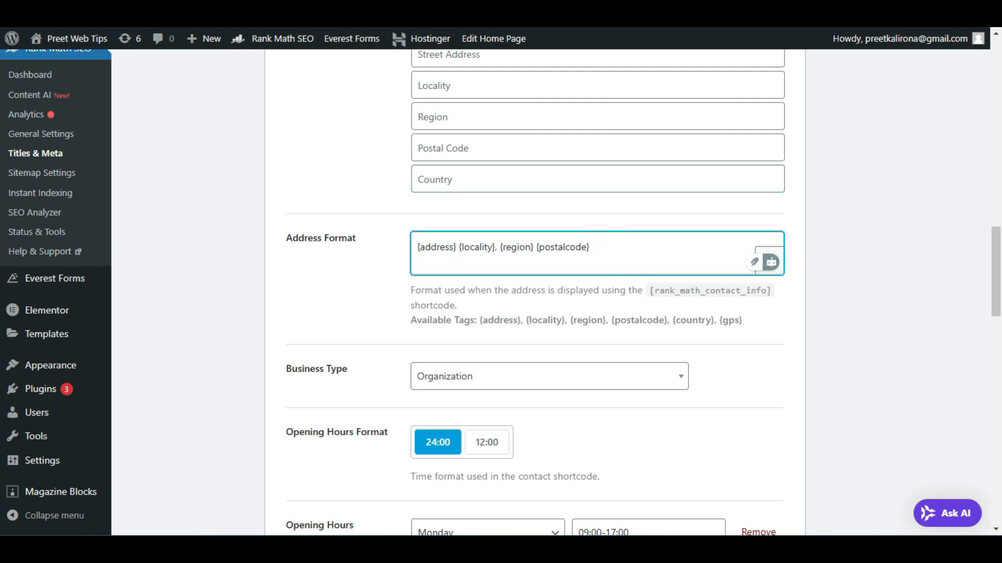
click(770, 262)
scroll(829, 294, down, 2)
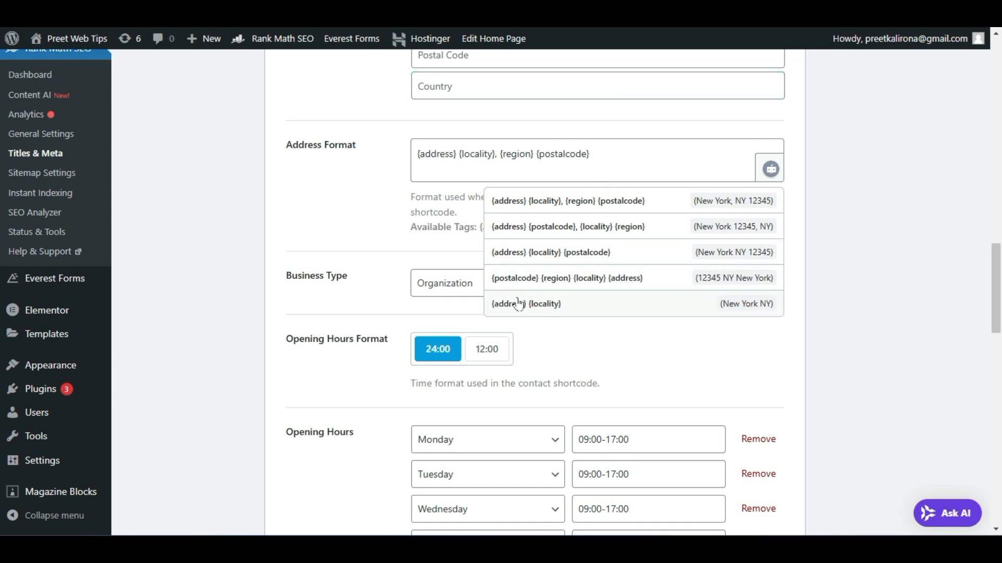
click(584, 304)
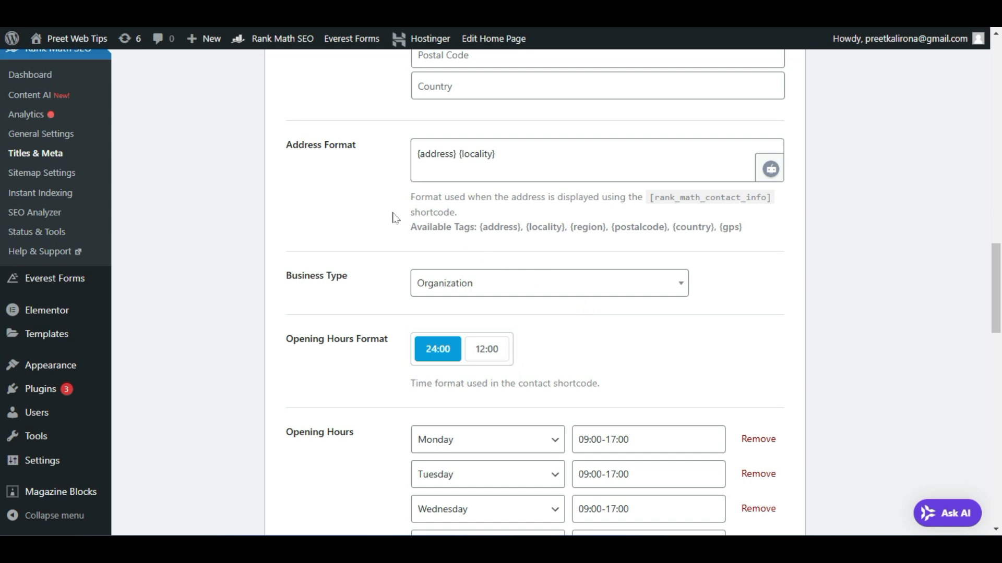
Step: Read the list of available tags under the Address Format field
drag(410, 228, 597, 228)
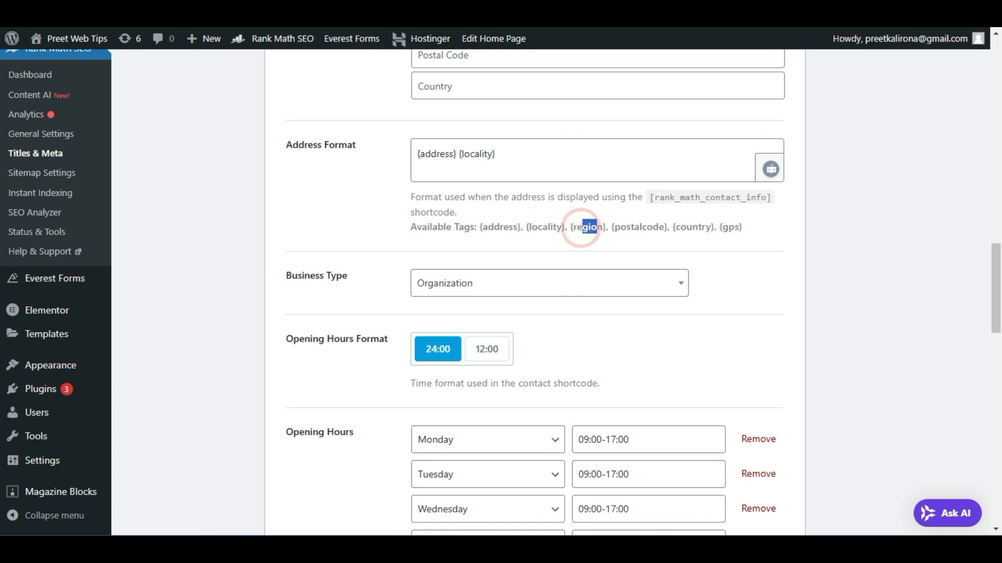
drag(749, 230, 413, 240)
click(414, 240)
Step: Set the Business Type to Local Business
scroll(376, 231, down, 2)
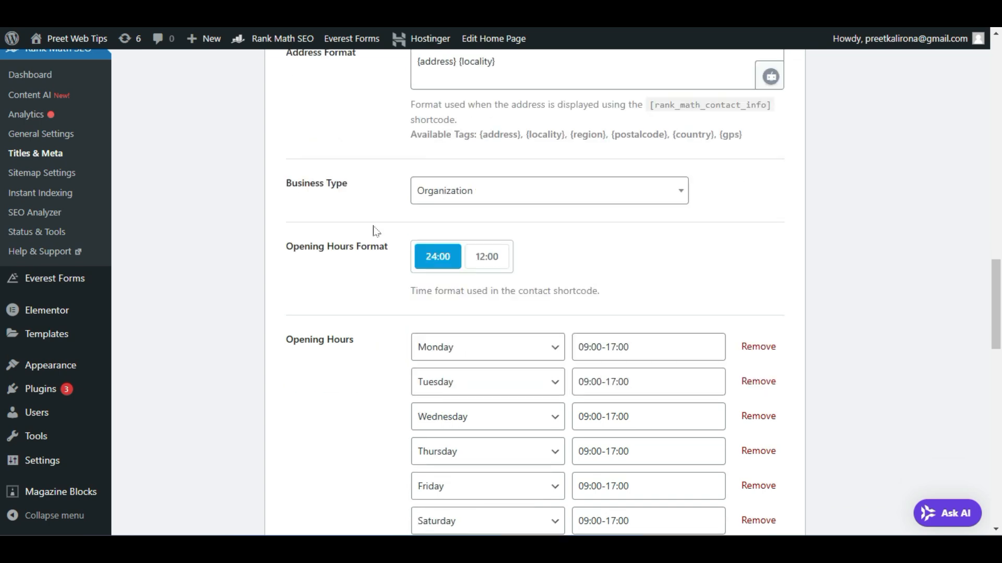
scroll(376, 232, down, 1)
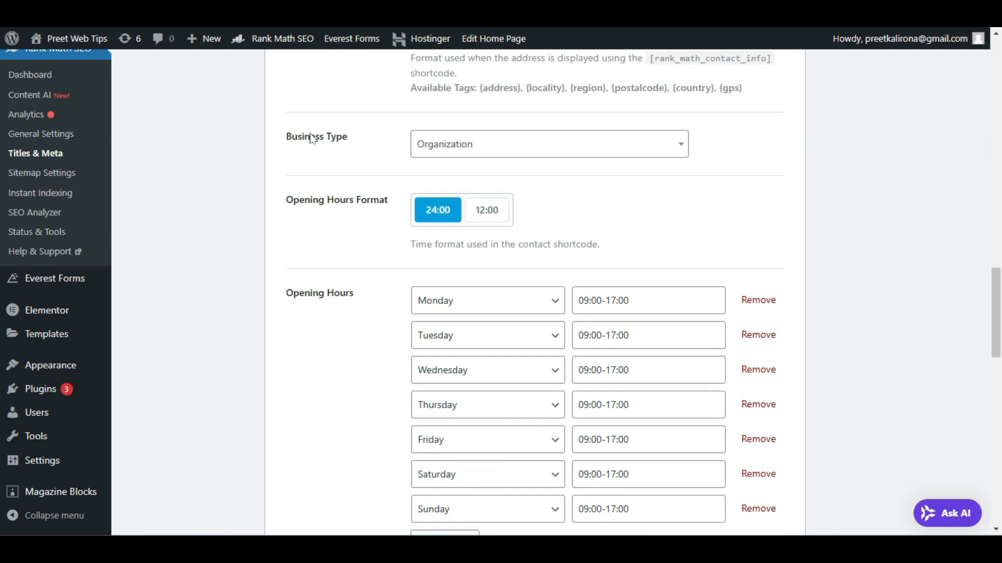
click(487, 140)
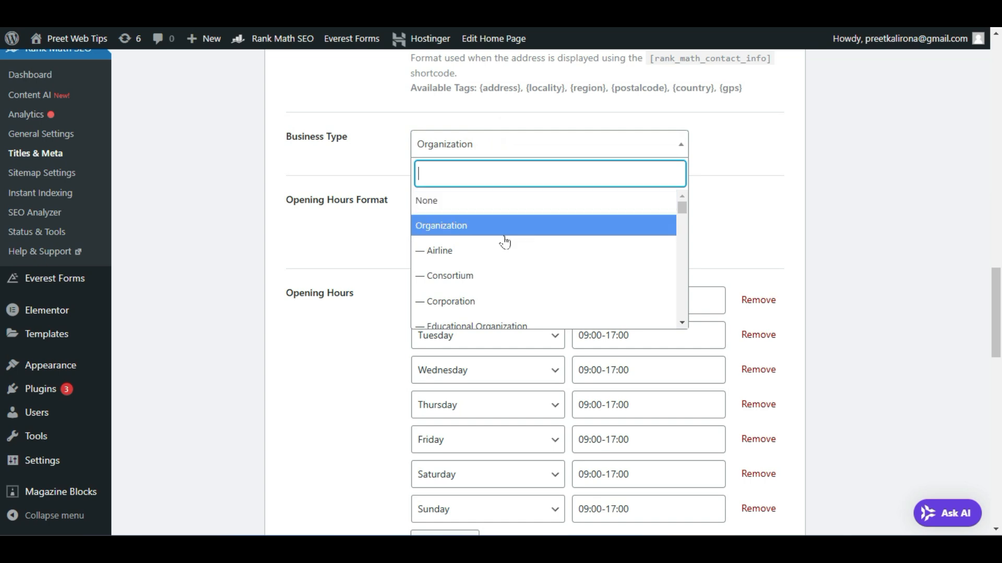
scroll(509, 245, down, 5)
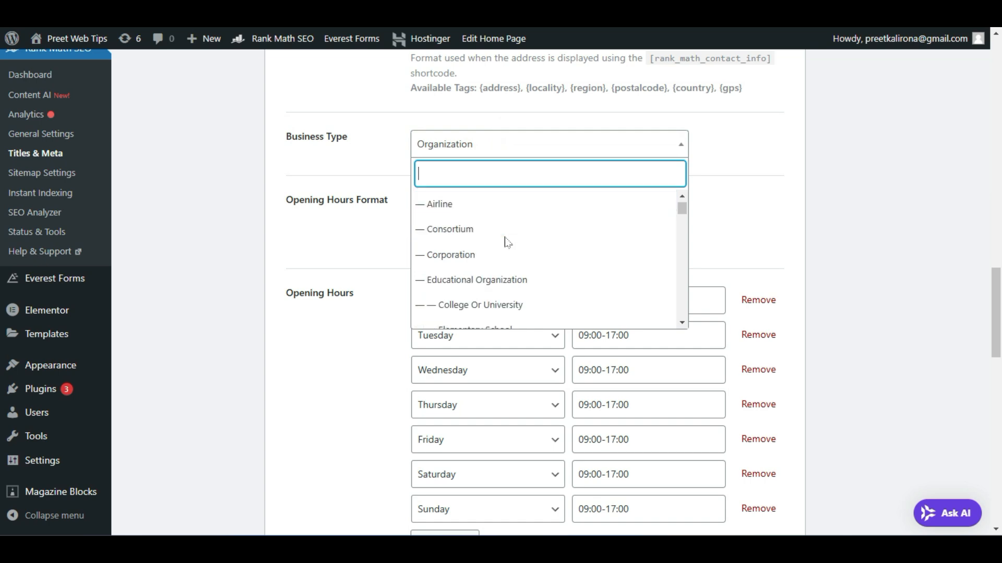
scroll(515, 255, down, 6)
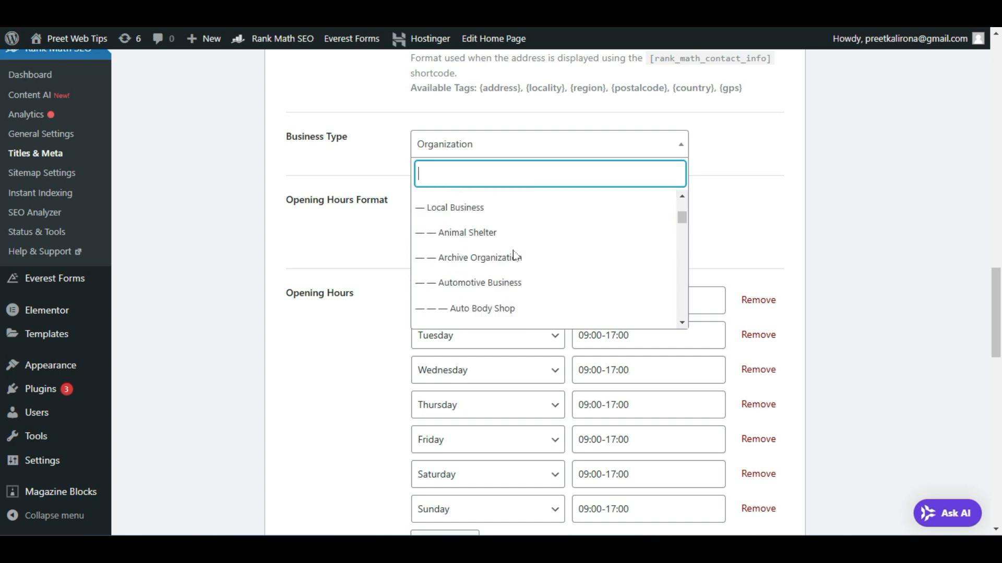
scroll(514, 257, up, 4)
scroll(514, 257, down, 2)
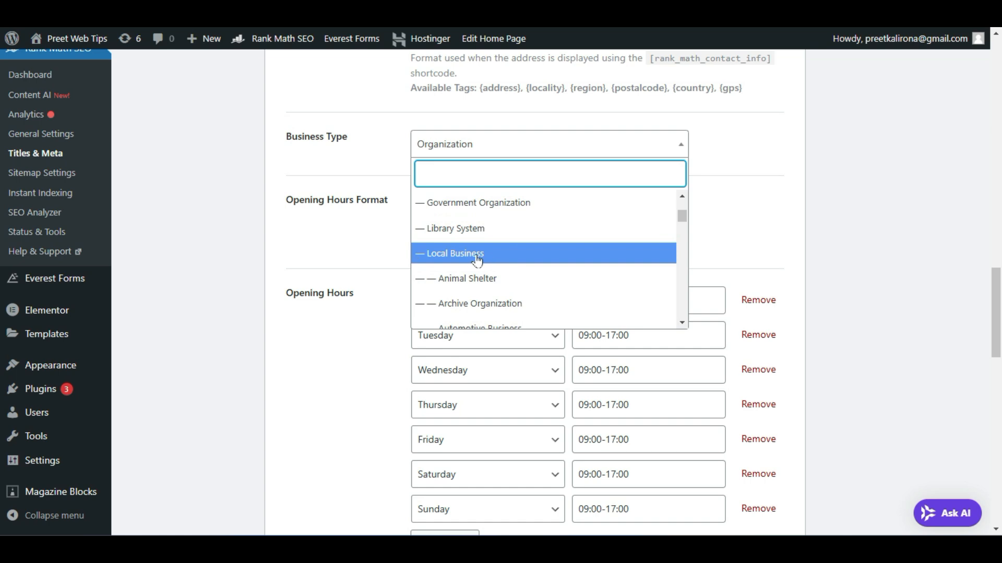
click(488, 255)
Step: Browse the other available Business Type options and close the list without choosing another type
click(501, 157)
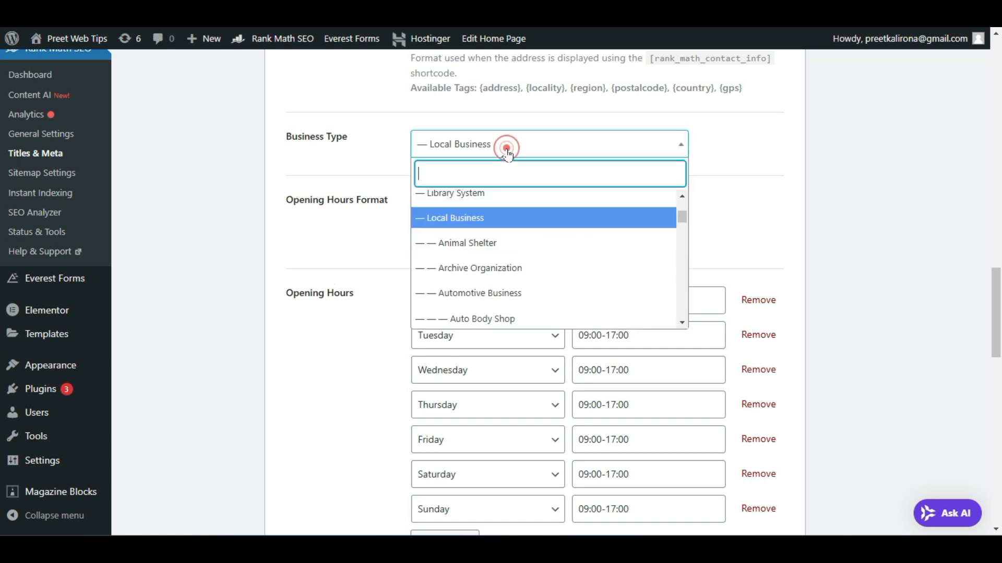
scroll(551, 274, up, 5)
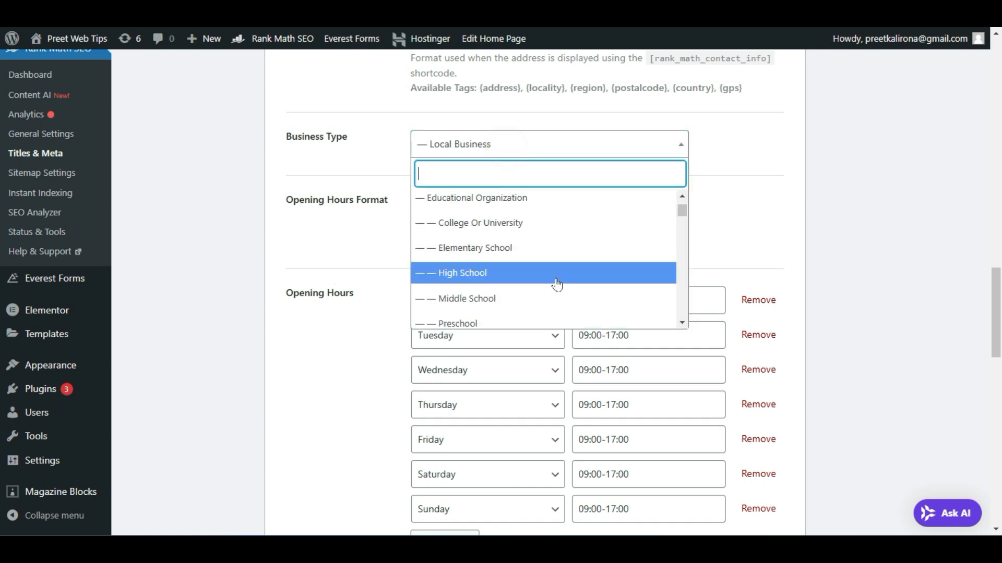
scroll(537, 256, down, 8)
scroll(539, 252, down, 10)
scroll(540, 252, down, 10)
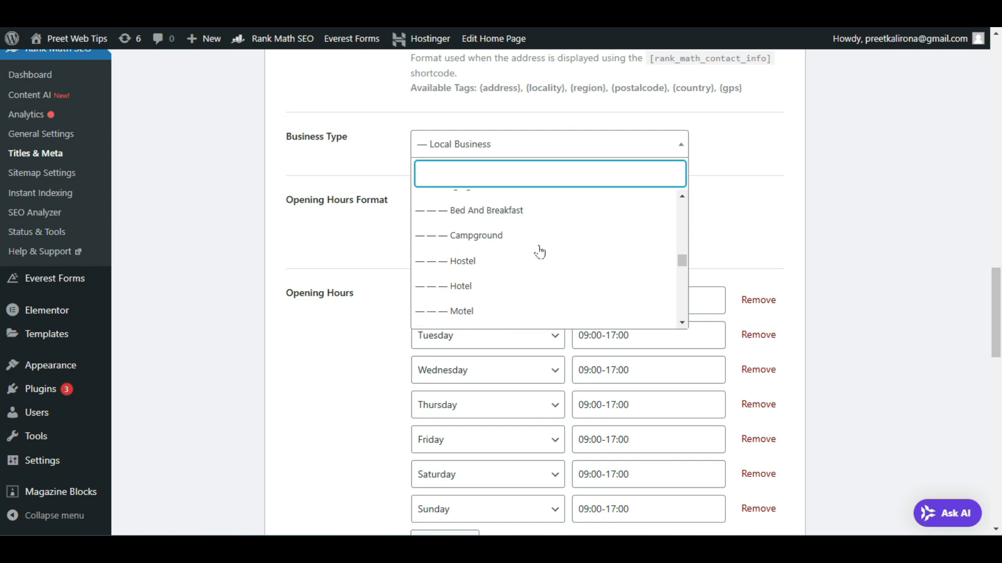
click(380, 261)
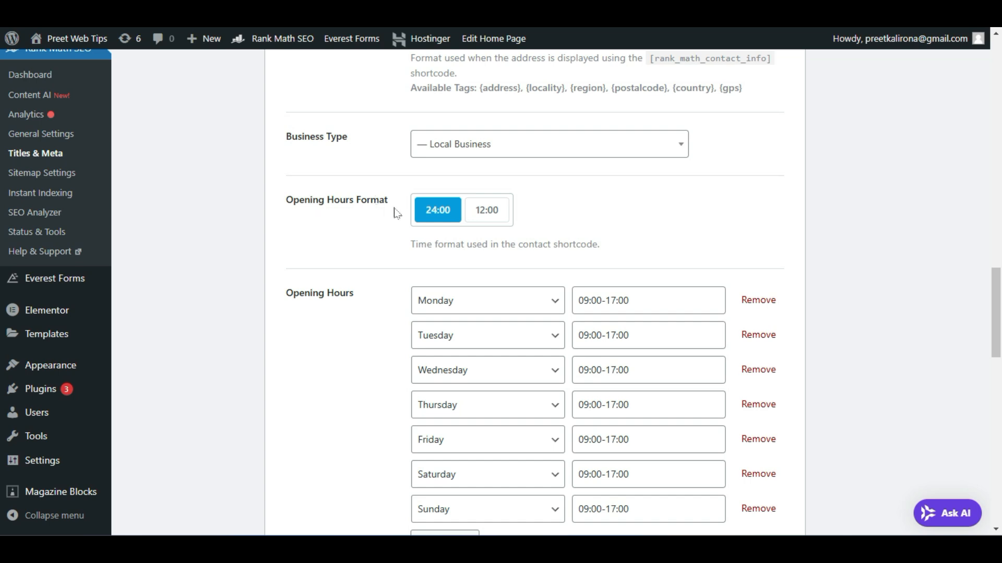
Step: Switch the Opening Hours Format to 12:00 and back to 24:00
click(486, 210)
click(420, 209)
scroll(288, 260, down, 2)
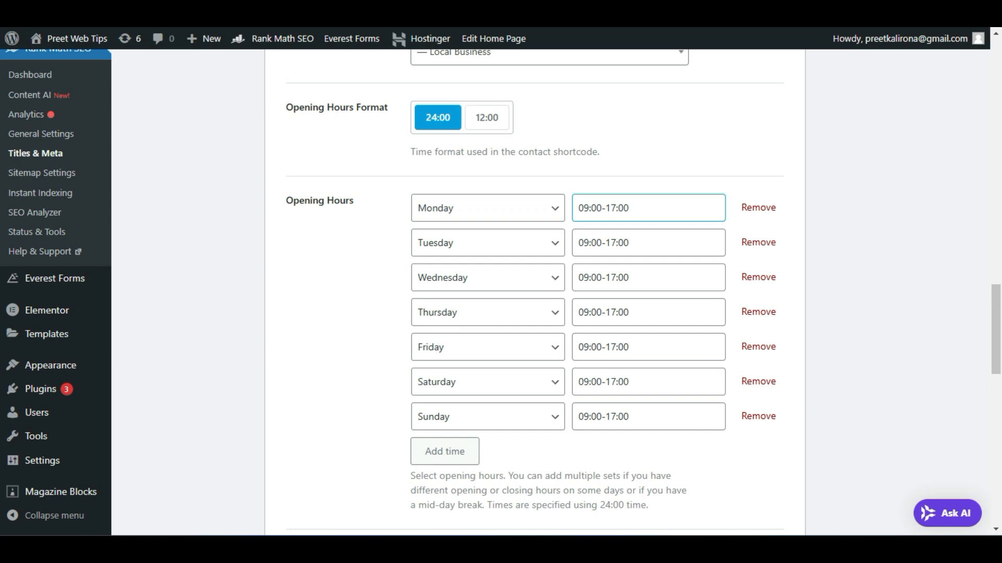
Step: Add an extra Opening Hours row, set its day to Tuesday, and remove the row again
scroll(664, 421, down, 2)
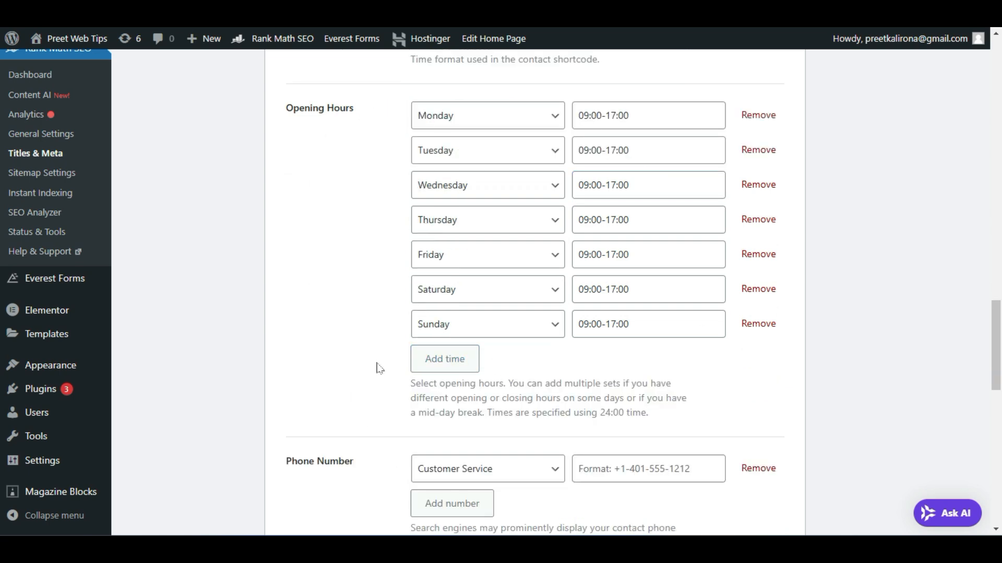
click(464, 362)
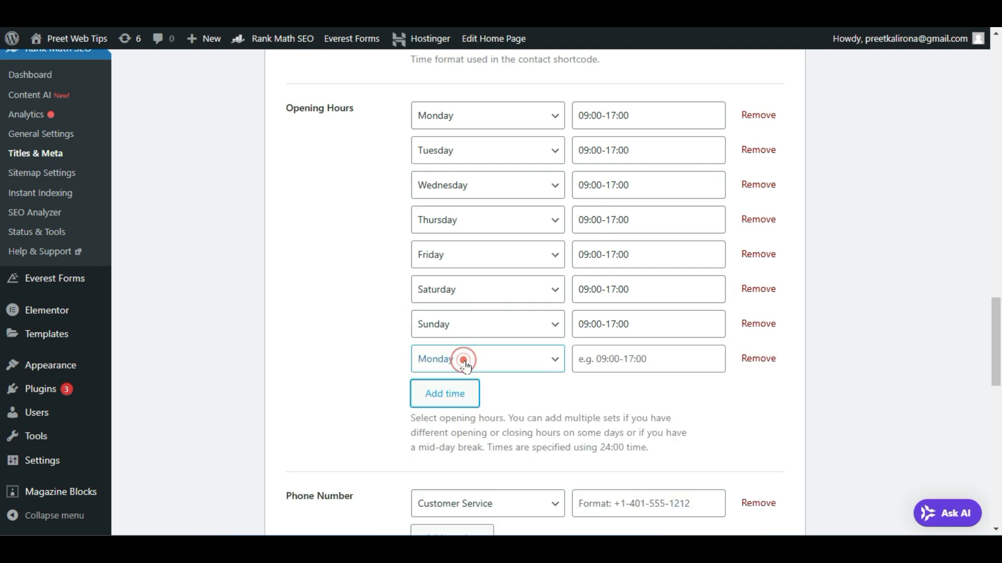
click(500, 363)
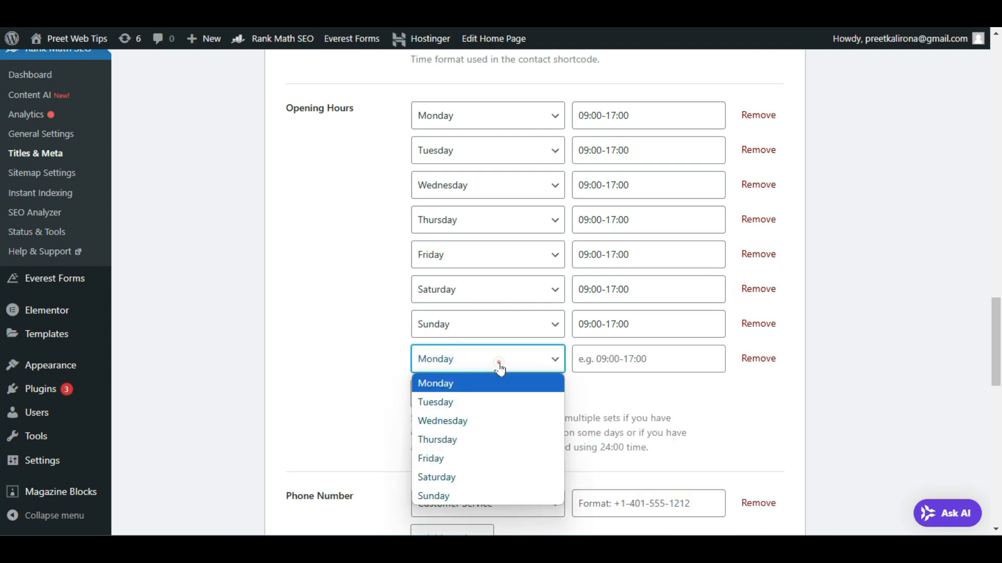
click(485, 402)
key(Tab)
click(621, 355)
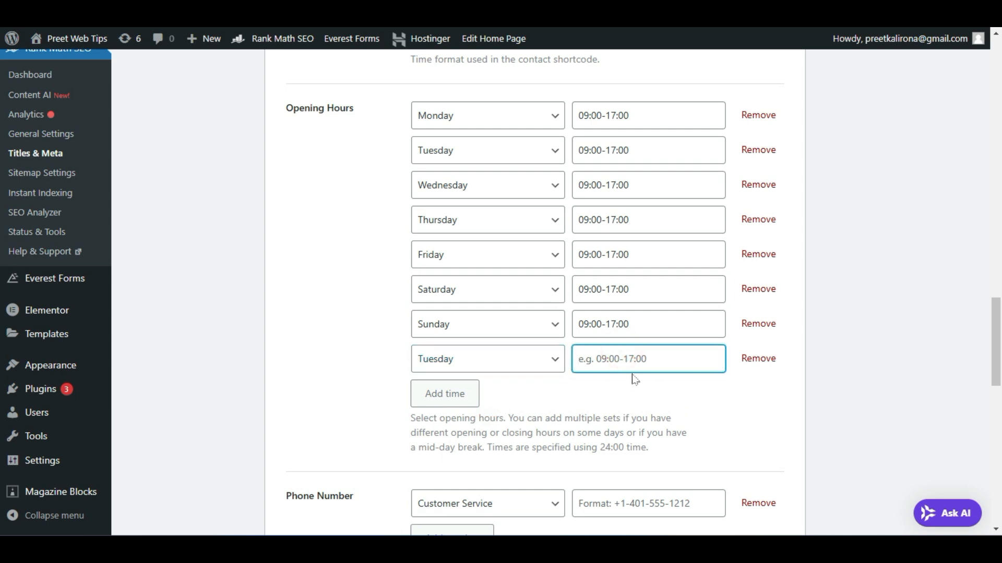
click(757, 359)
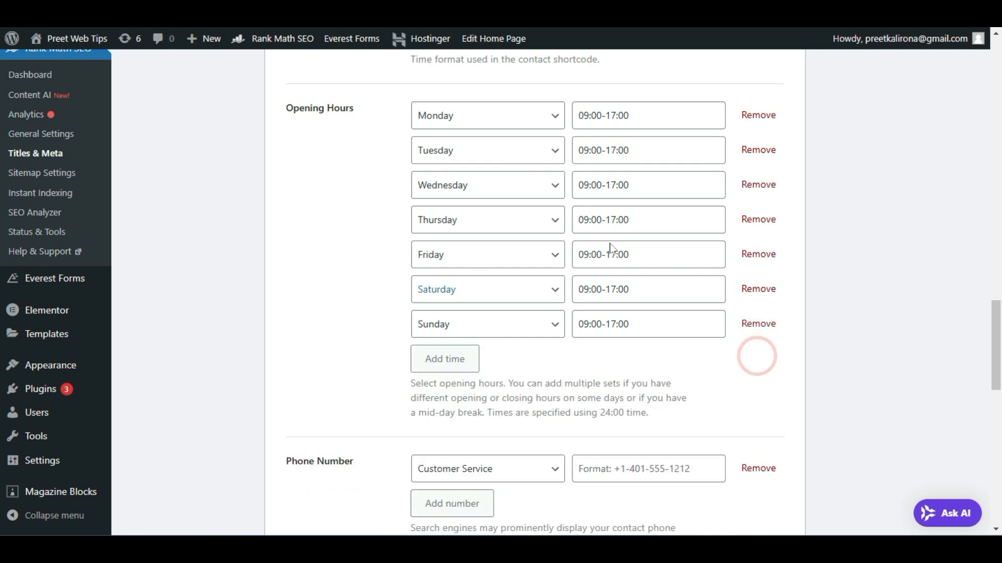
Step: Review the available Phone Number types, keep Customer Service, and place the cursor in its number field
scroll(606, 277, down, 3)
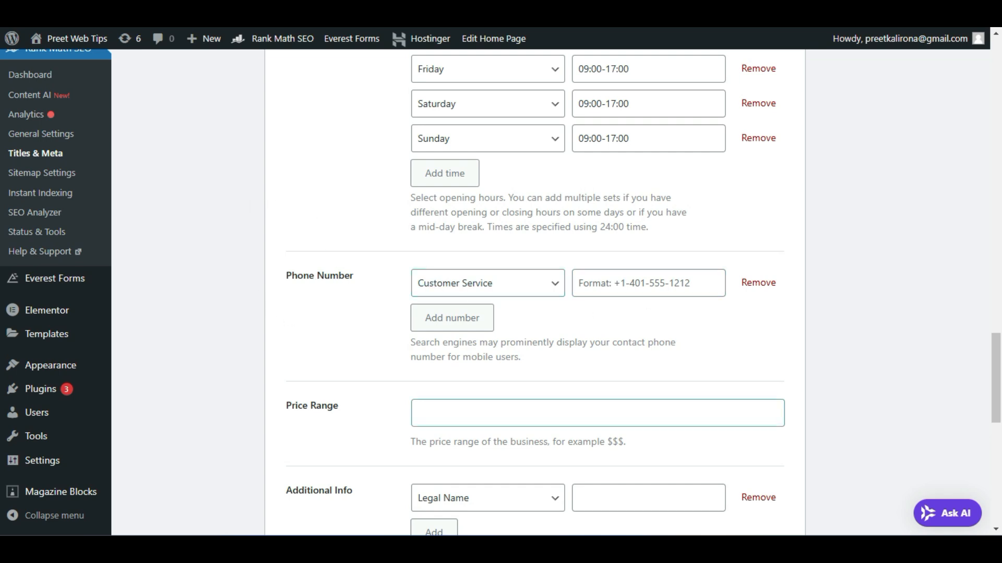
click(474, 291)
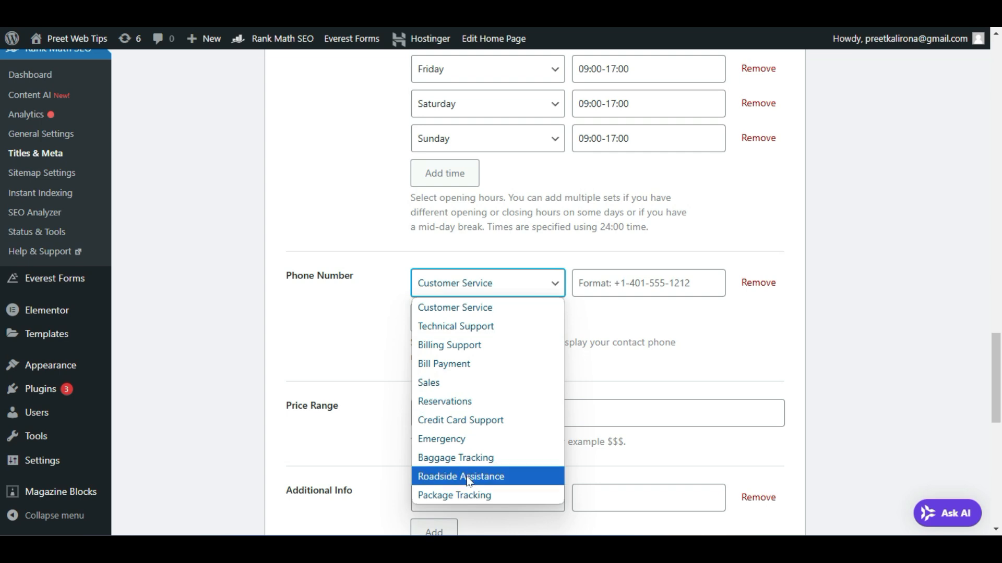
click(374, 334)
click(447, 283)
click(385, 336)
click(600, 282)
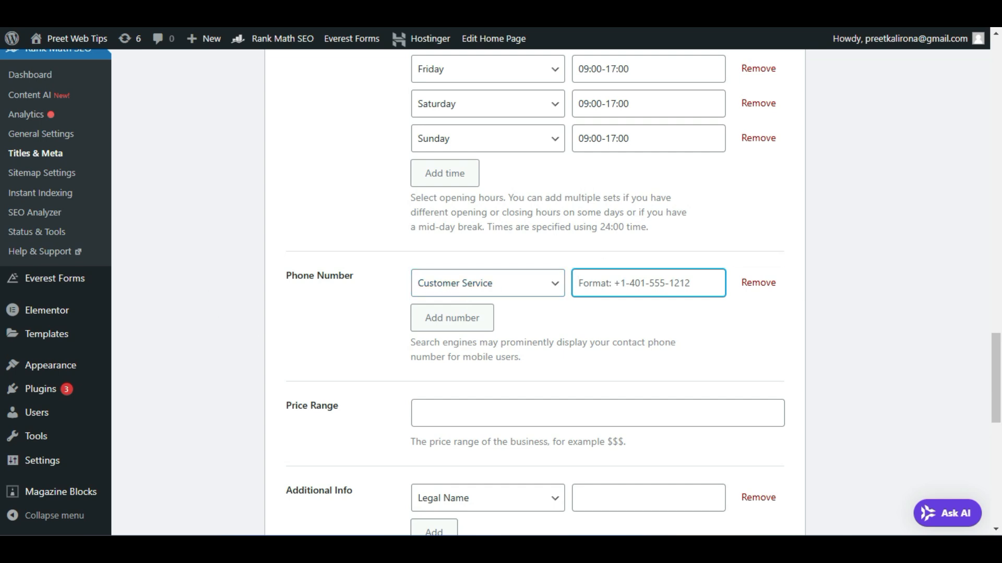
Step: Add a second Phone Number row, set its type to Sales, and place the cursor in its number field
click(443, 323)
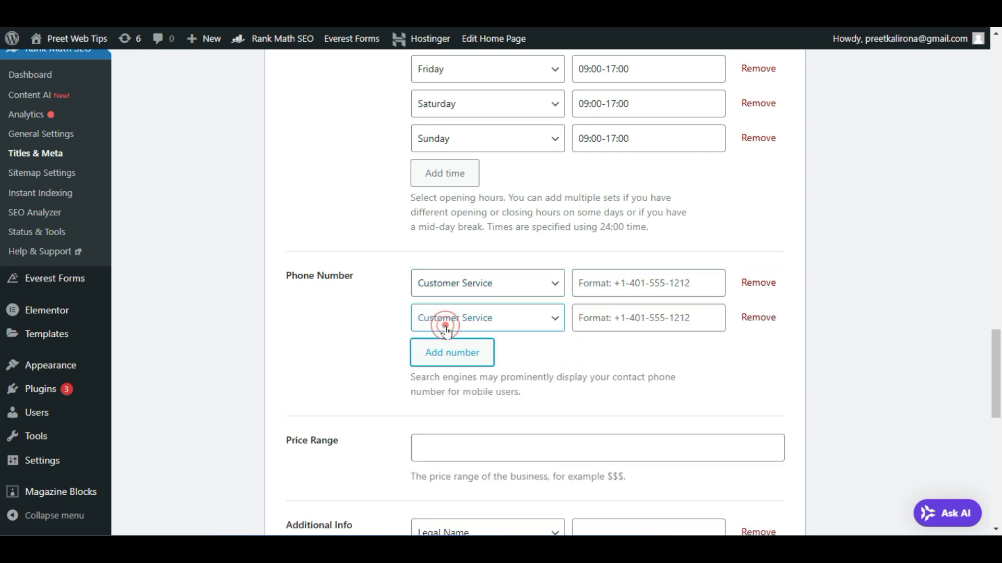
click(463, 324)
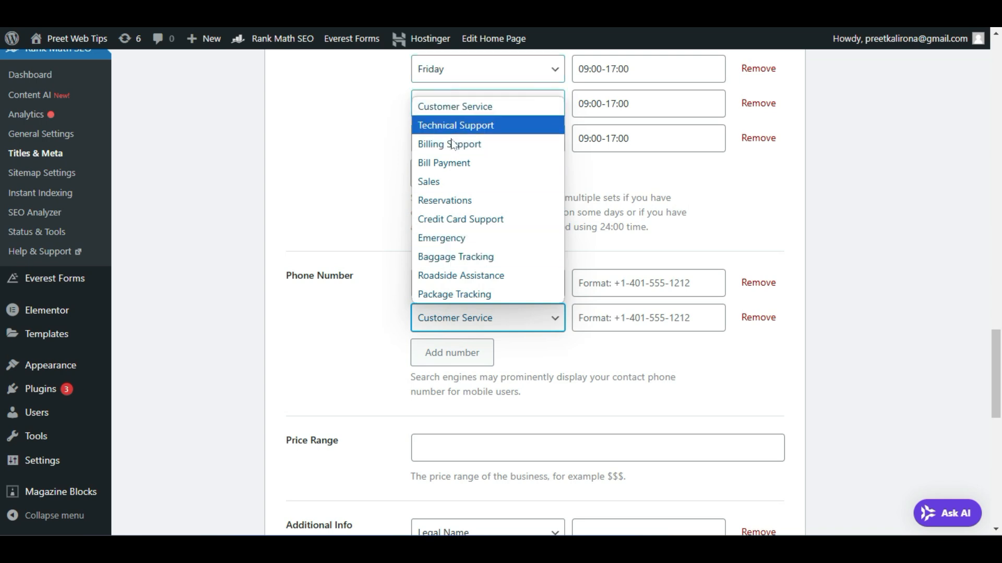
click(463, 184)
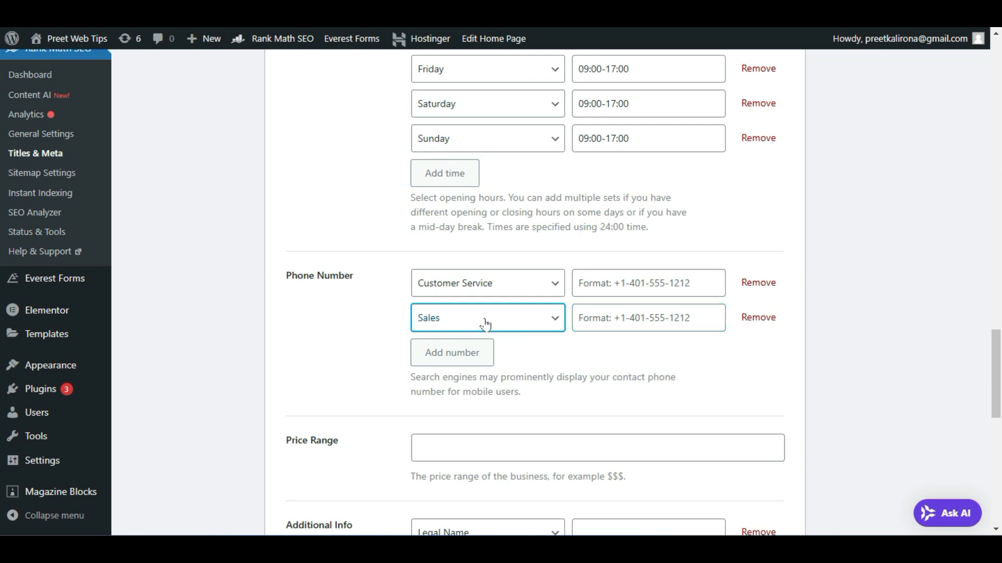
click(628, 320)
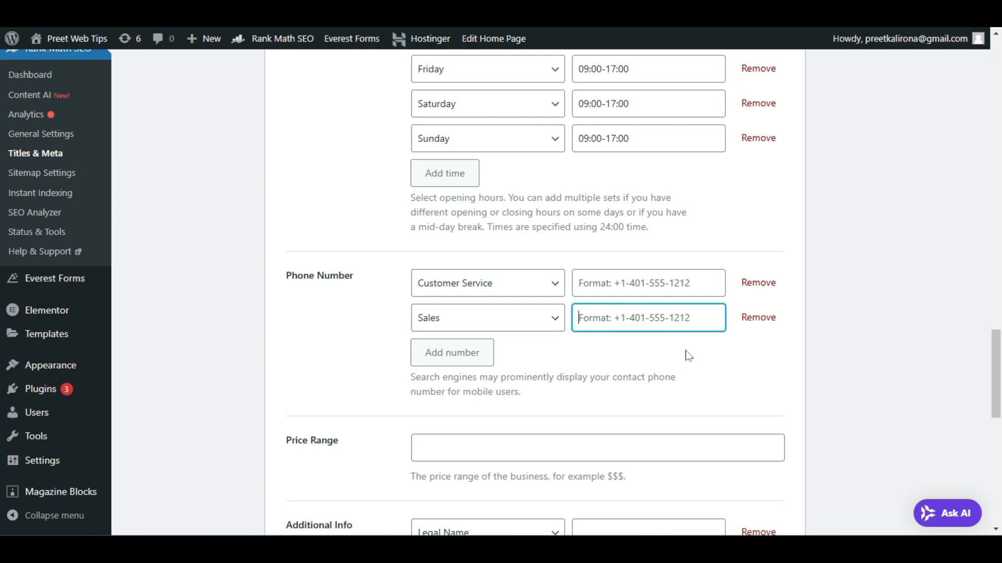
Step: Set the Additional Info type to Founding Date and change it to ISO 6523 Code
scroll(296, 250, down, 4)
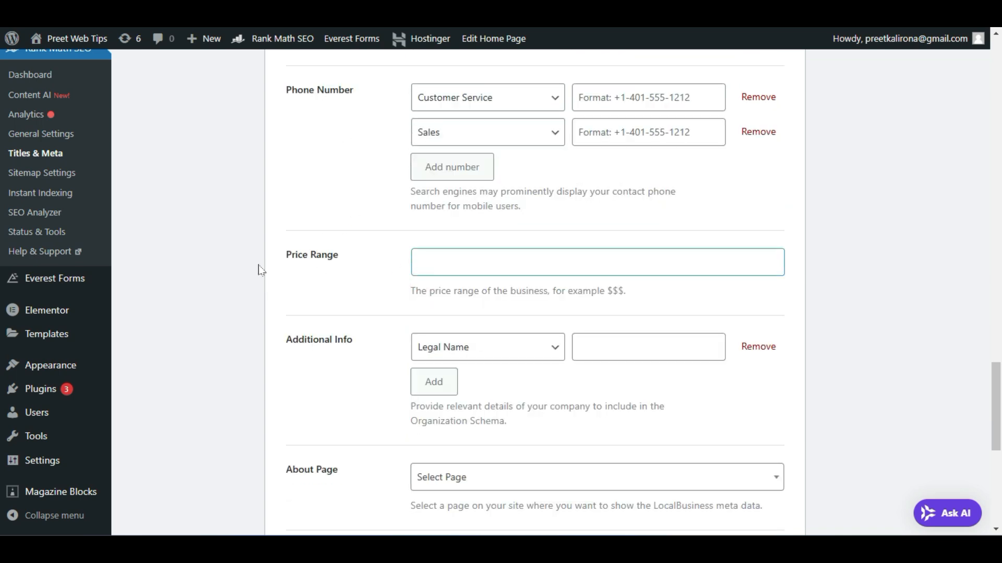
click(400, 261)
scroll(319, 257, down, 3)
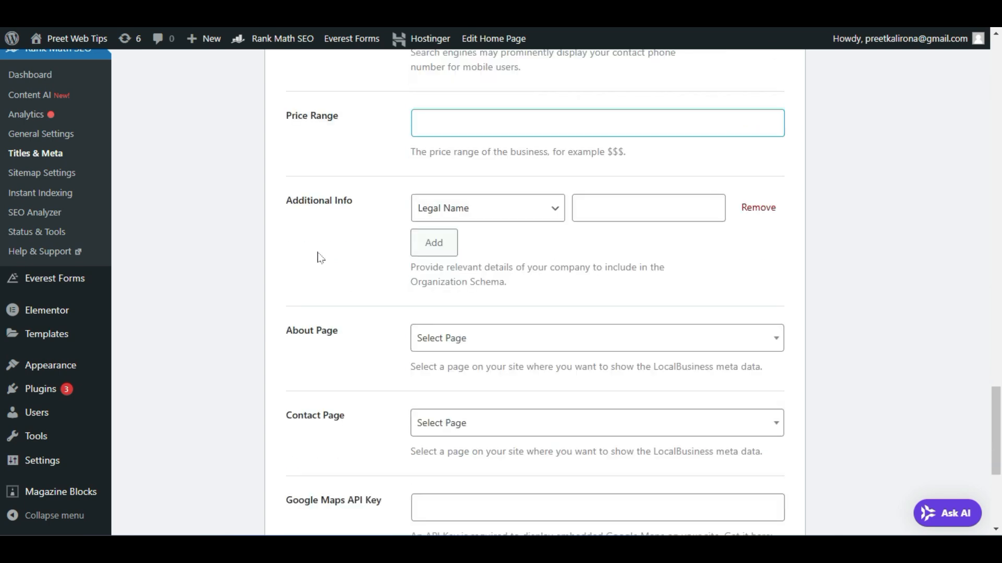
click(476, 209)
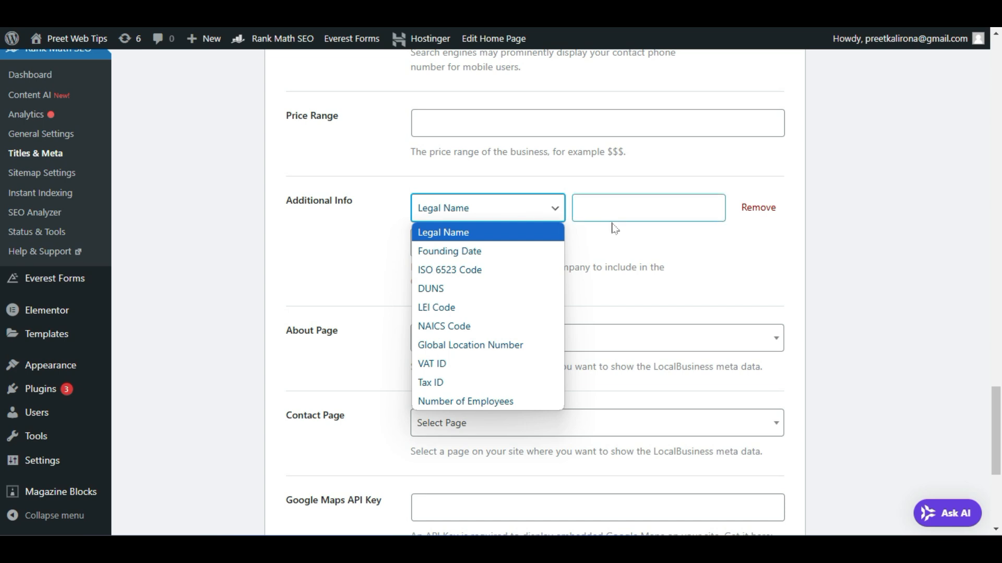
click(623, 233)
click(485, 209)
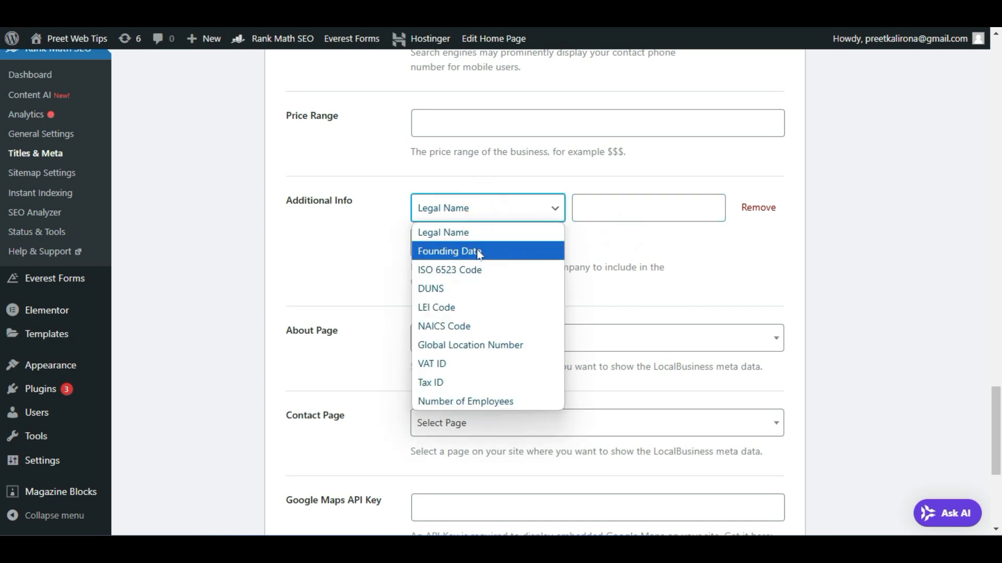
click(514, 254)
click(509, 209)
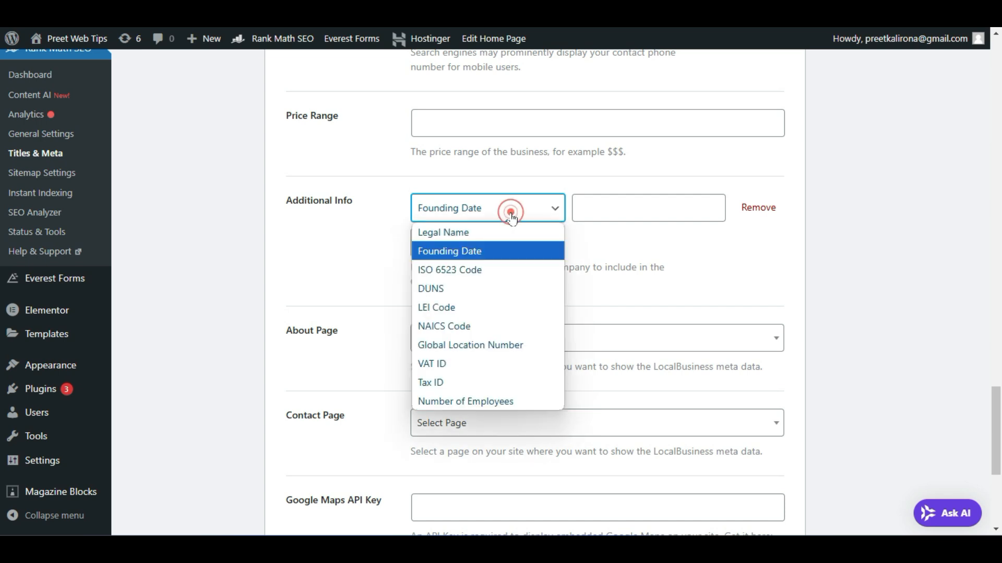
click(511, 270)
Step: Review the remaining Additional Info types, switch to the Google results for sendinblue, and examine Brevo's knowledge panel
click(528, 208)
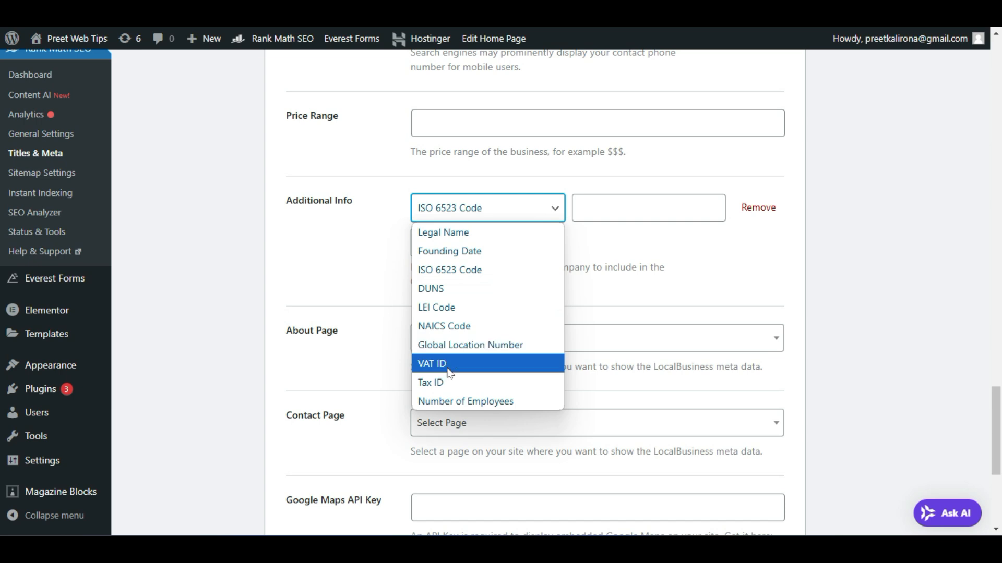
key(Down)
key(Up)
key(Up)
key(Up)
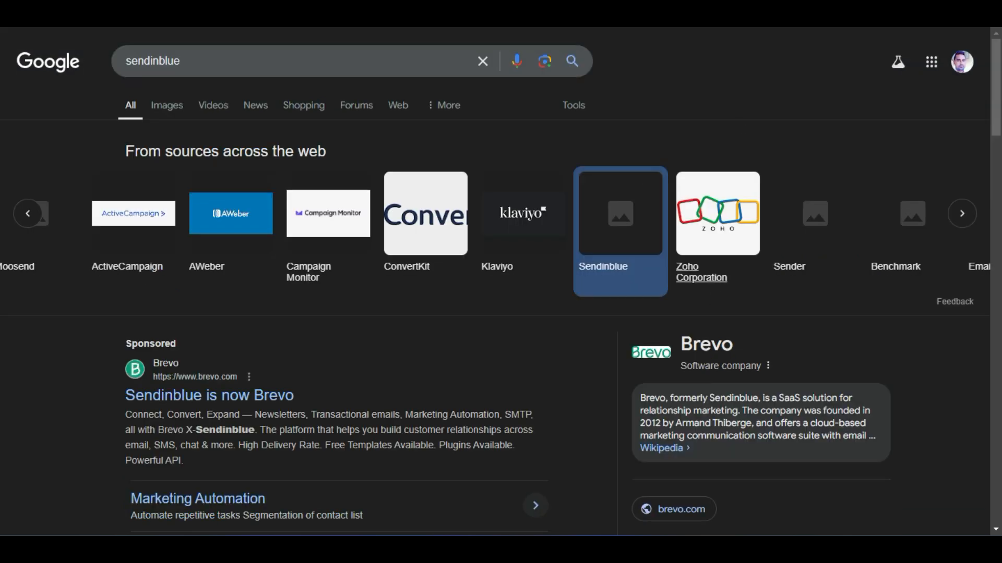
scroll(701, 314, down, 8)
scroll(701, 313, up, 3)
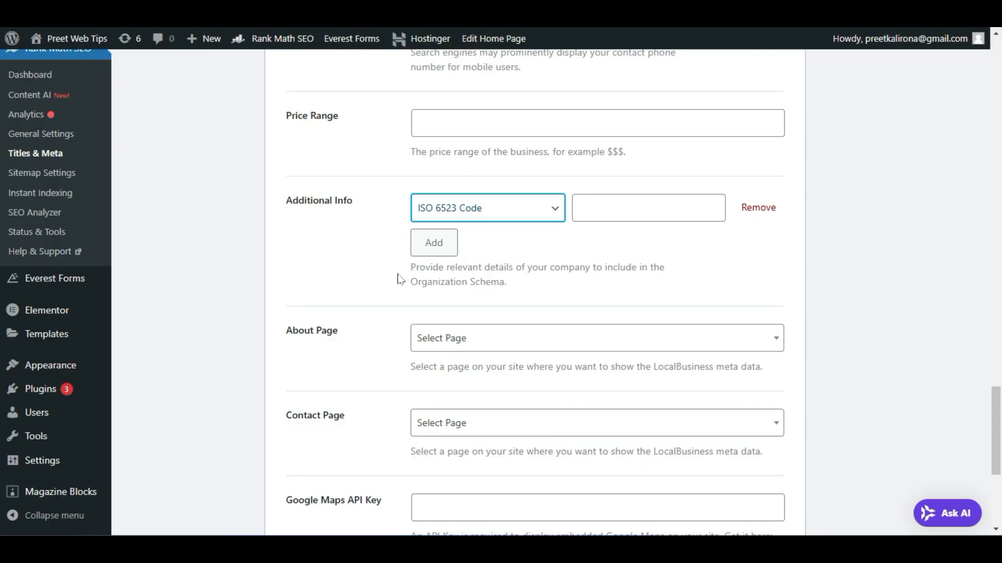
Step: Add an Additional Info row of type VAT ID and remove the ISO 6523 Code row
click(436, 251)
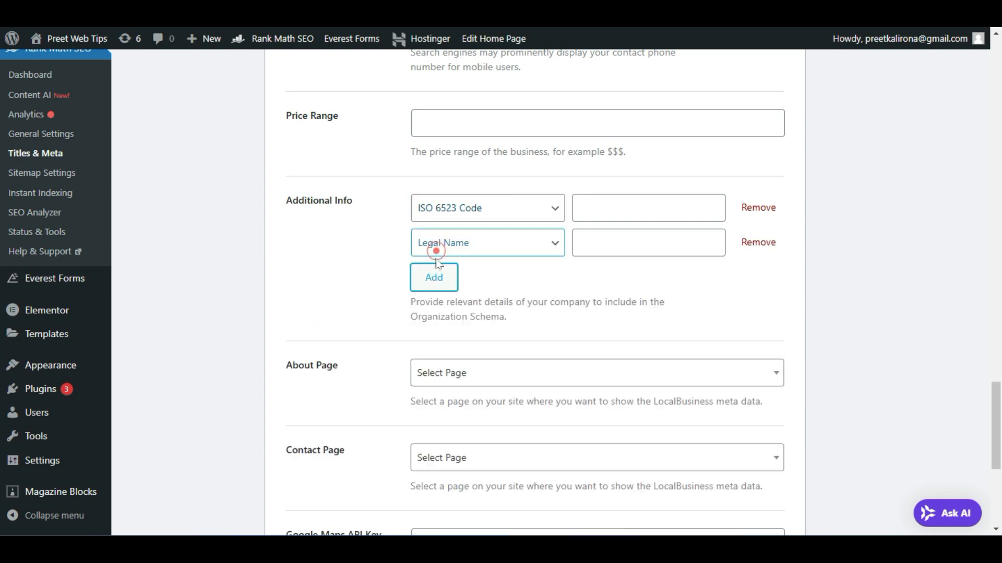
click(455, 245)
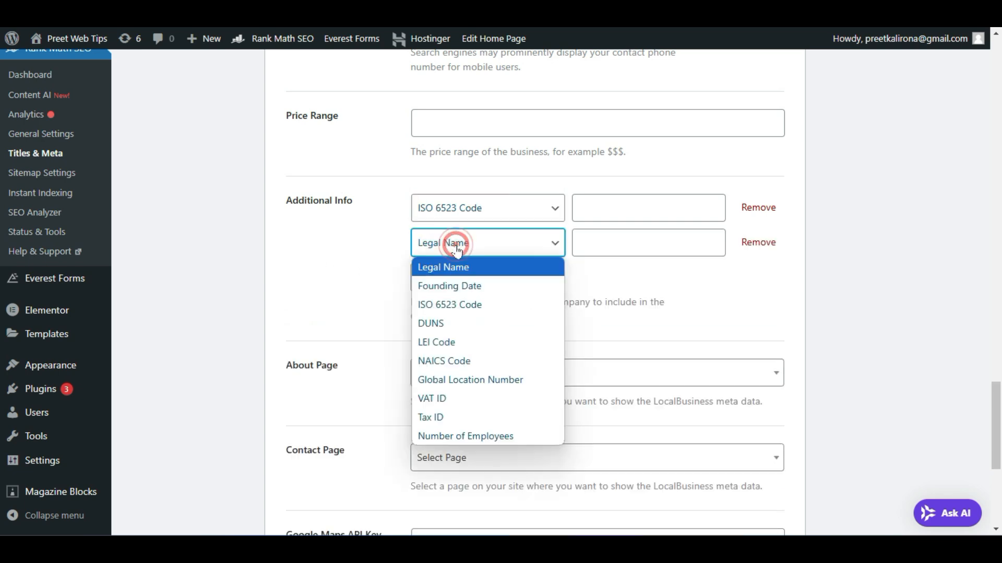
click(457, 400)
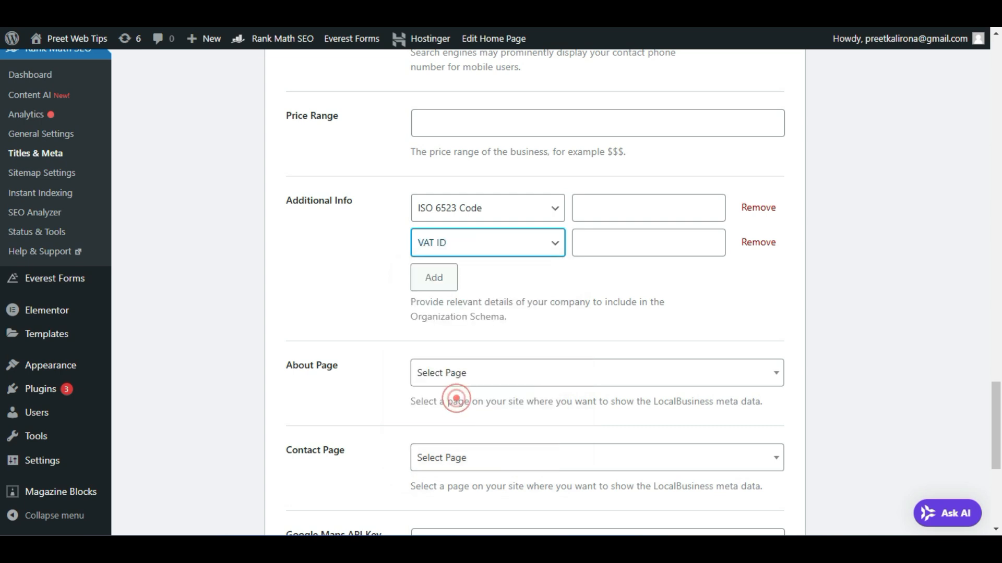
click(747, 207)
Step: Add another Additional Info row, set its type to Number of Employees, and place the cursor in its value field
click(426, 245)
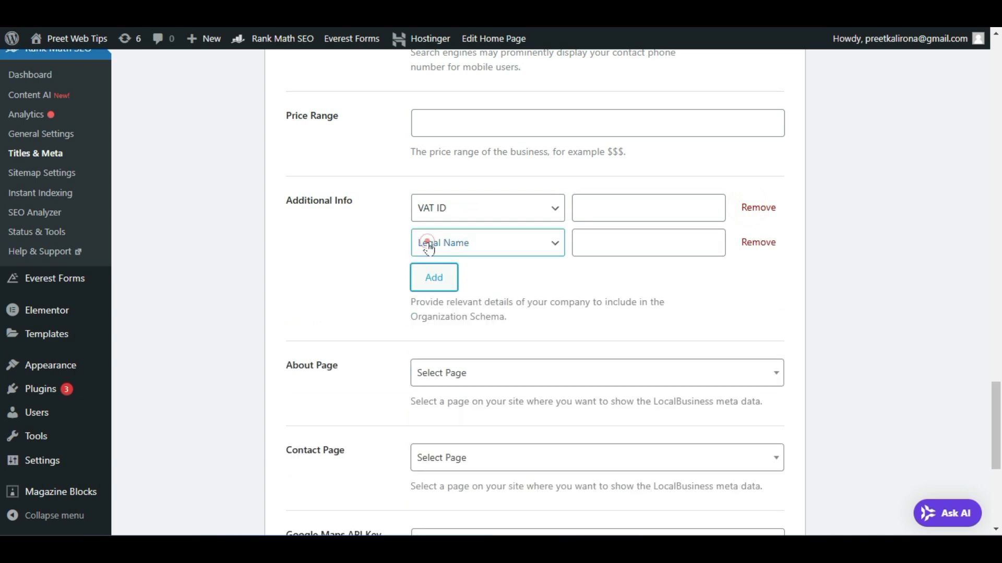
click(465, 244)
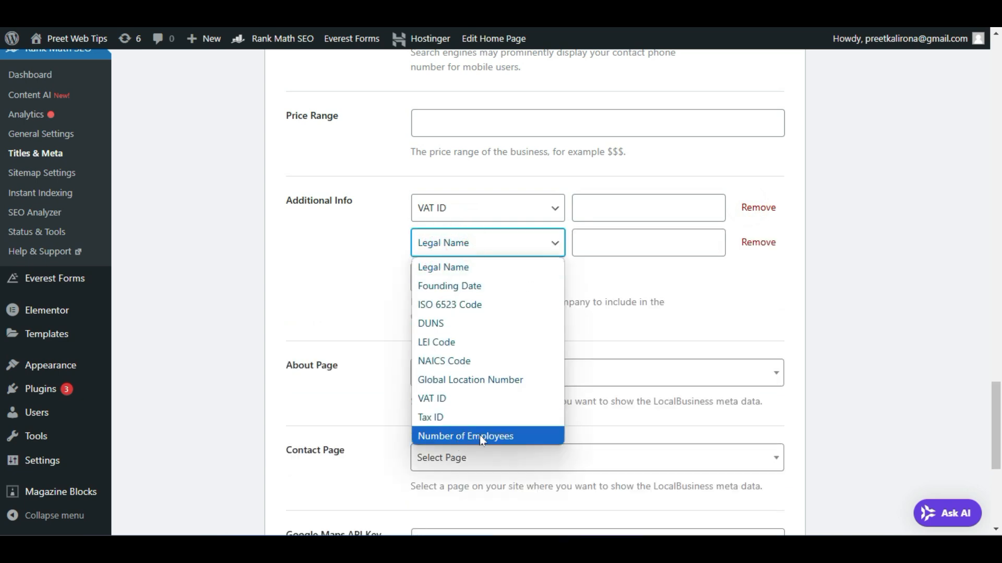
click(477, 436)
click(639, 250)
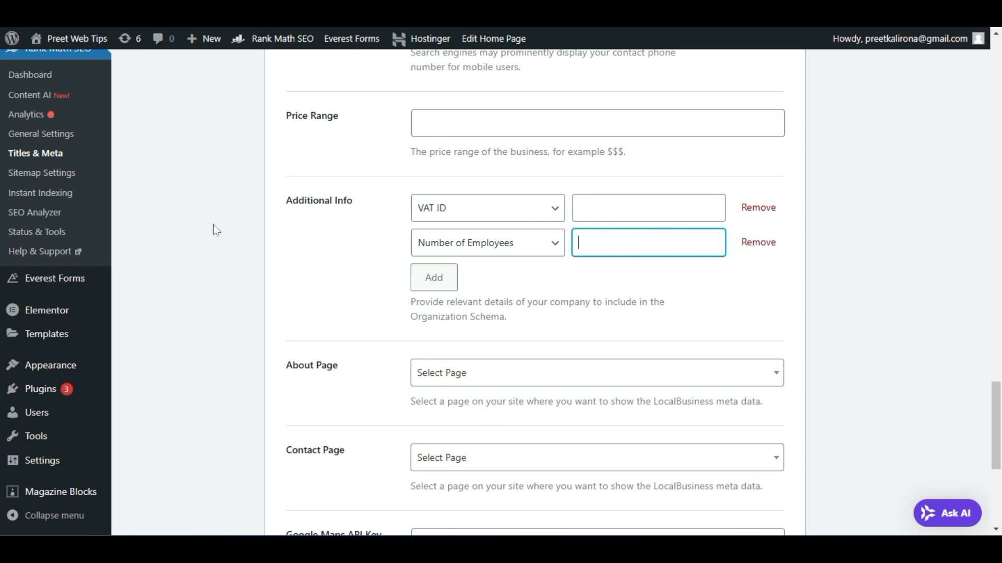
Step: Search Google for gary vaynerchuk, examine the knowledge panel details, and return to the Rank Math settings
scroll(287, 340, down, 3)
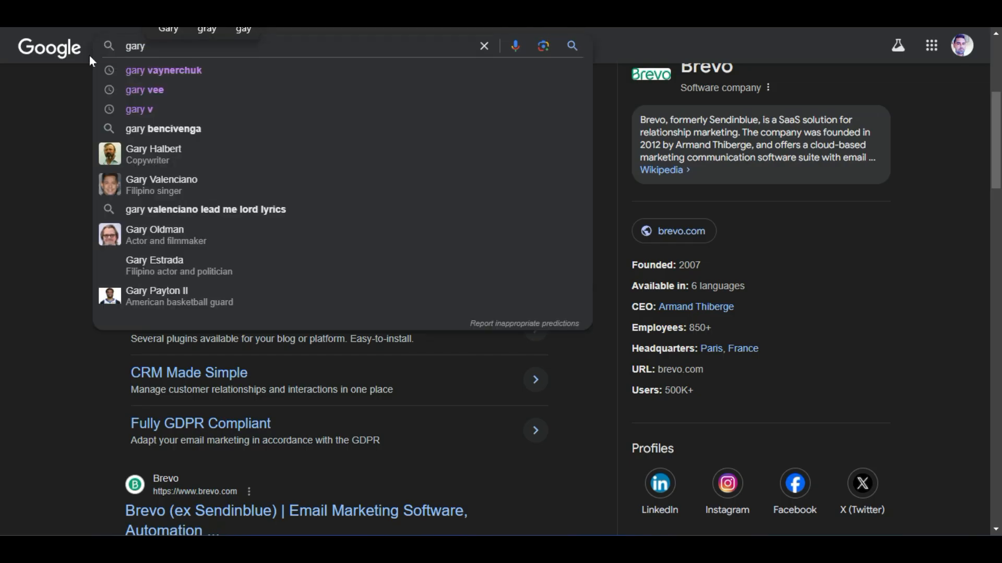
click(136, 73)
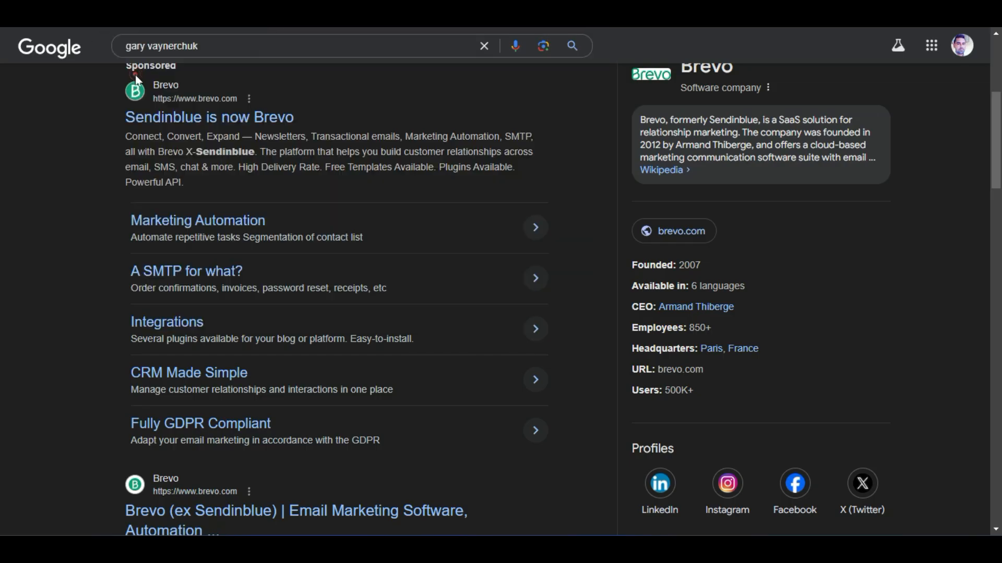
scroll(62, 137, down, 5)
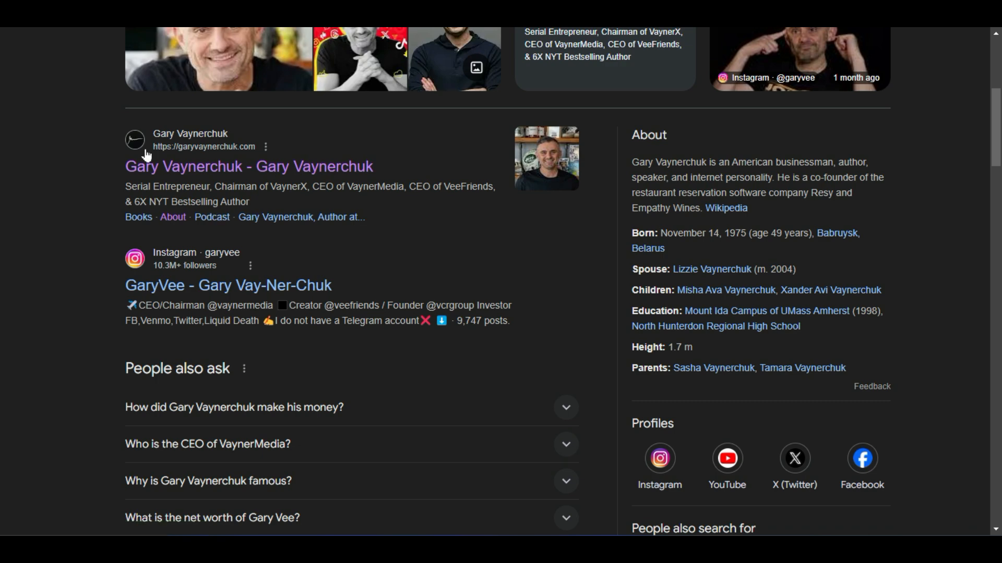
click(84, 10)
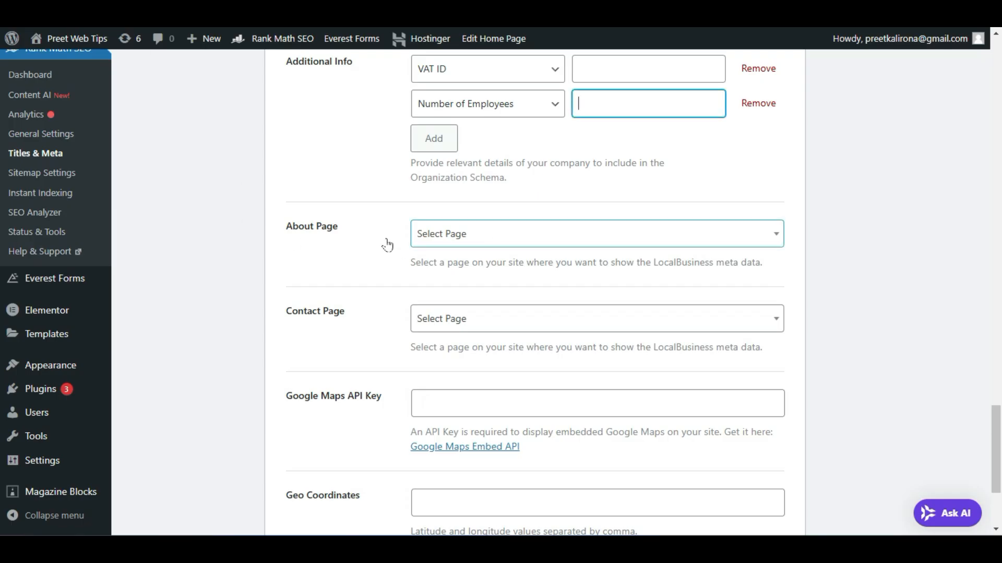
Step: Inspect the Contact Page and About Page selectors and close them without choosing a page
click(472, 326)
click(474, 327)
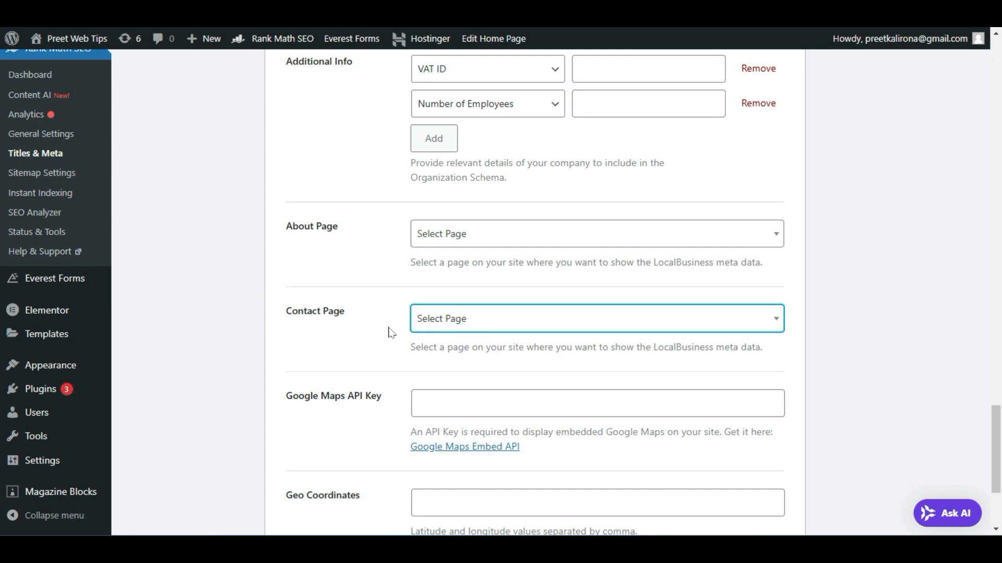
click(556, 239)
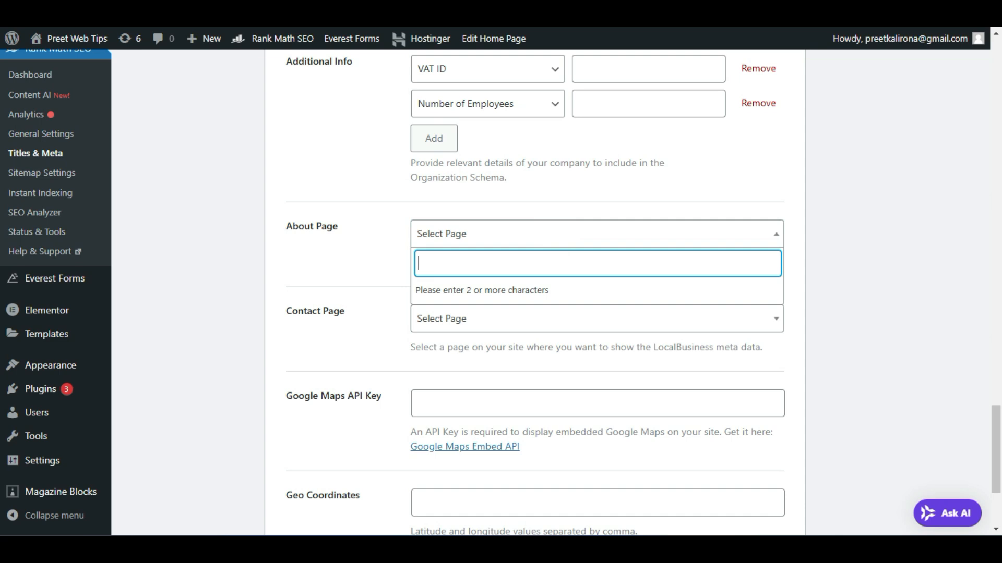
scroll(353, 277, up, 3)
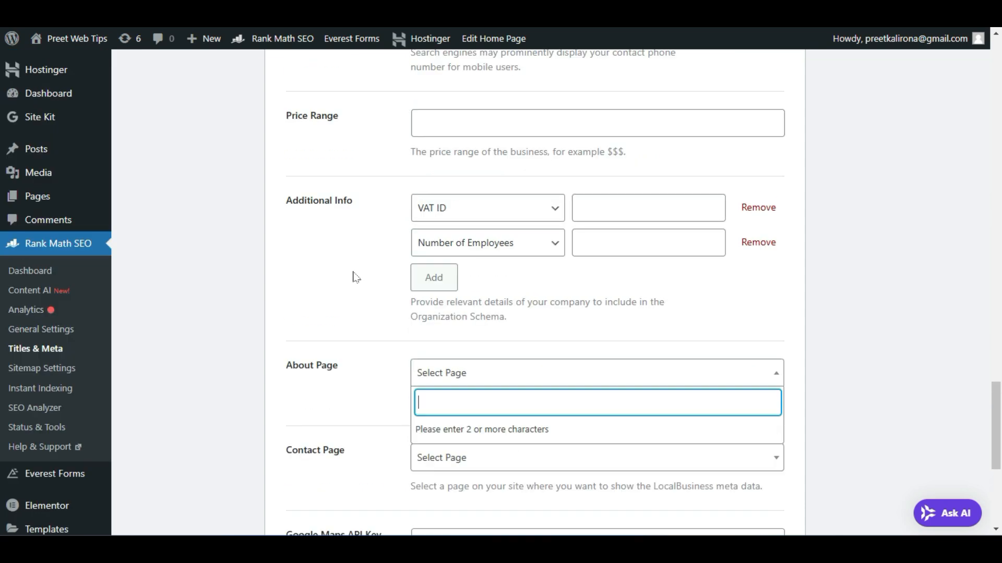
scroll(353, 277, down, 3)
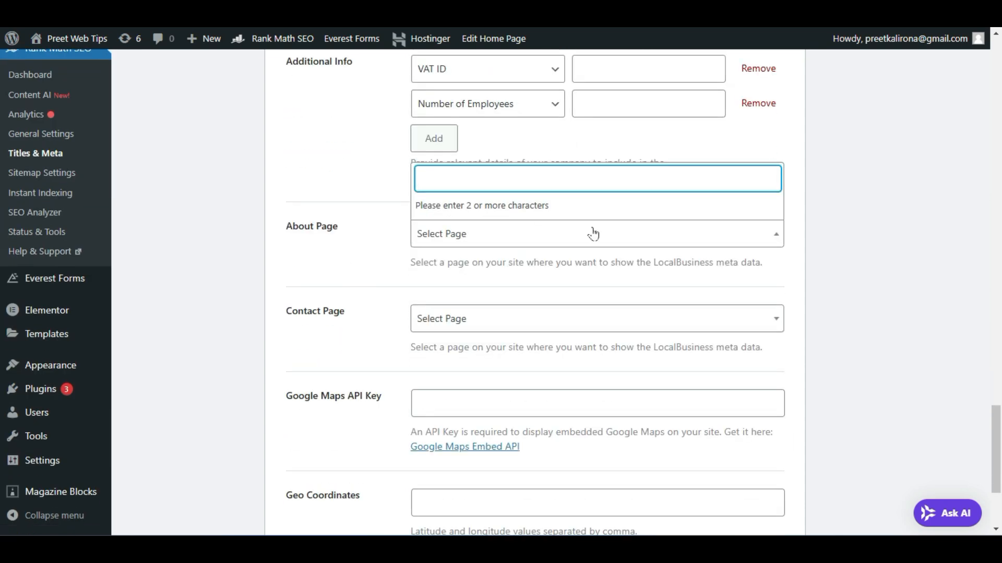
click(410, 291)
Step: Open the Google Maps Embed API link provided for the Google Maps API Key setting
scroll(409, 307, down, 2)
scroll(409, 305, down, 1)
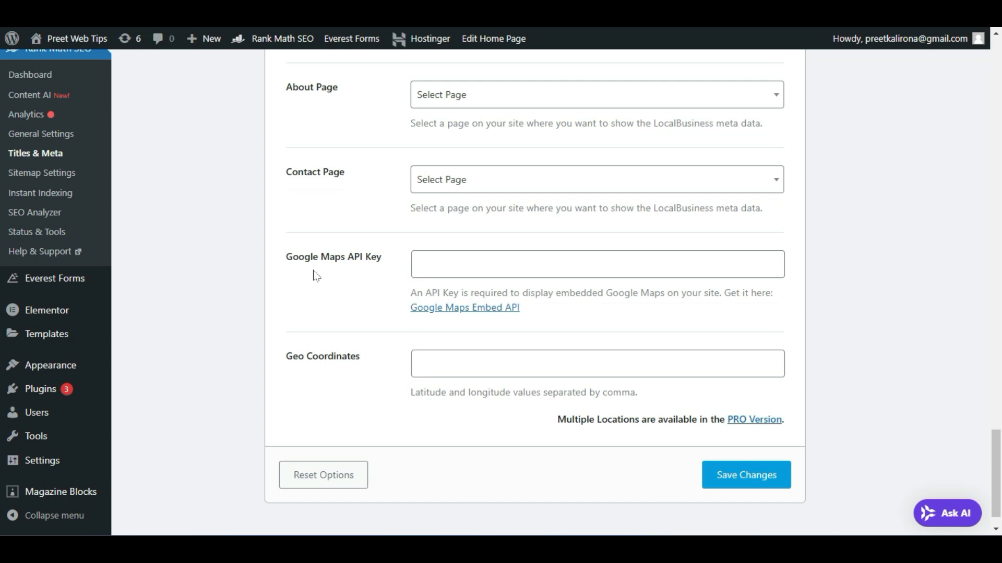
click(466, 252)
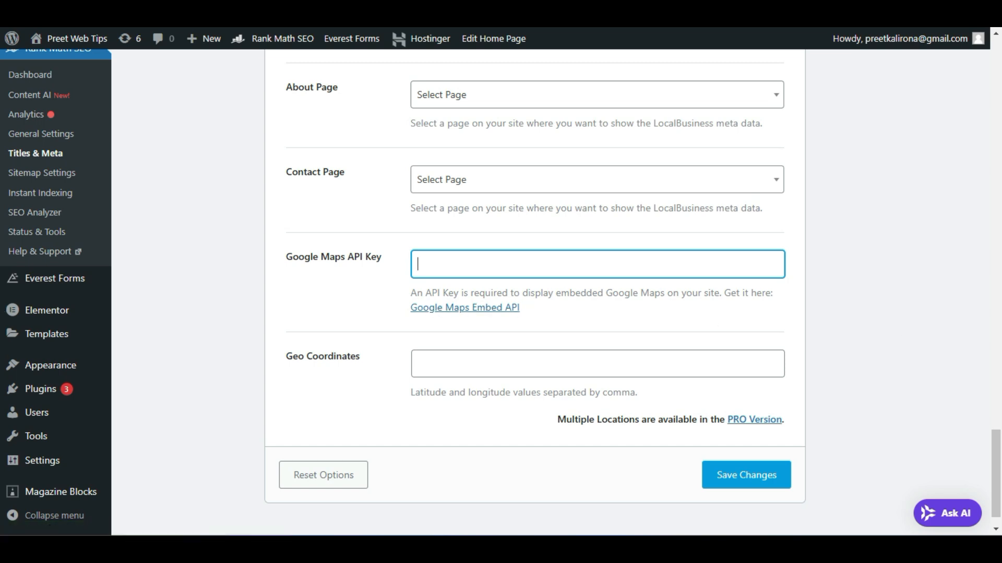
right_click(456, 309)
click(480, 327)
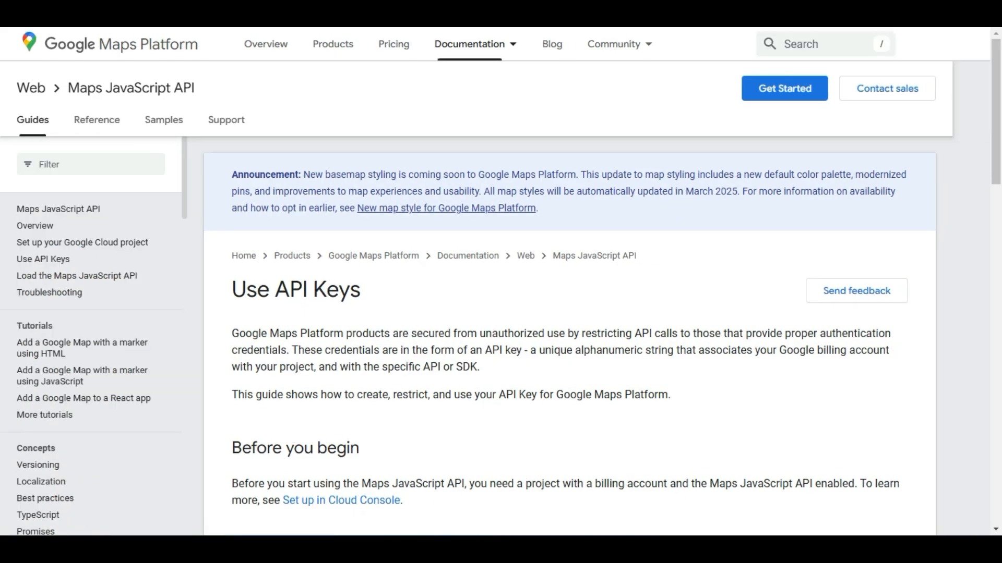
Step: Examine the Use API Keys guide, including how to create, restrict and add an API key
scroll(215, 208, down, 6)
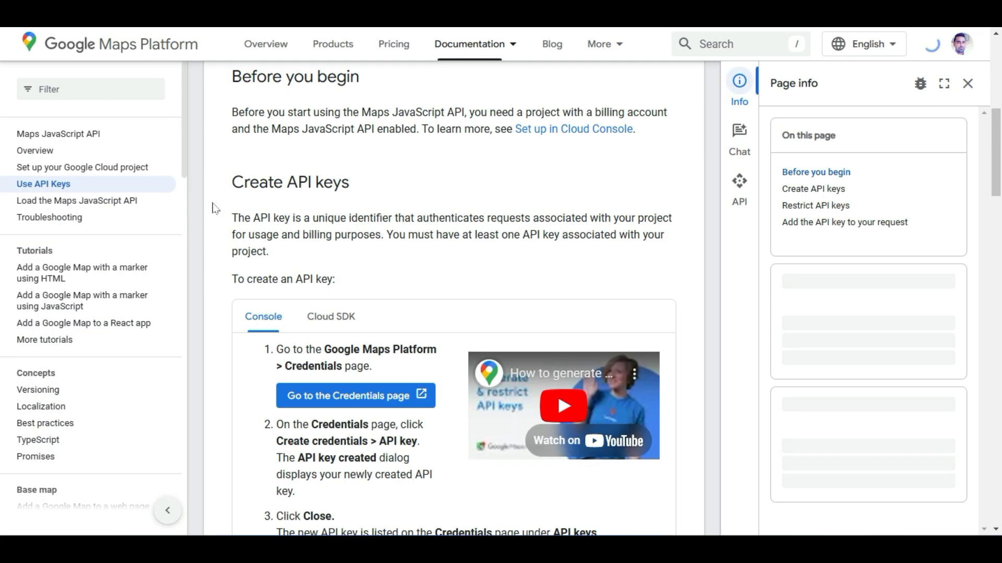
scroll(215, 209, down, 15)
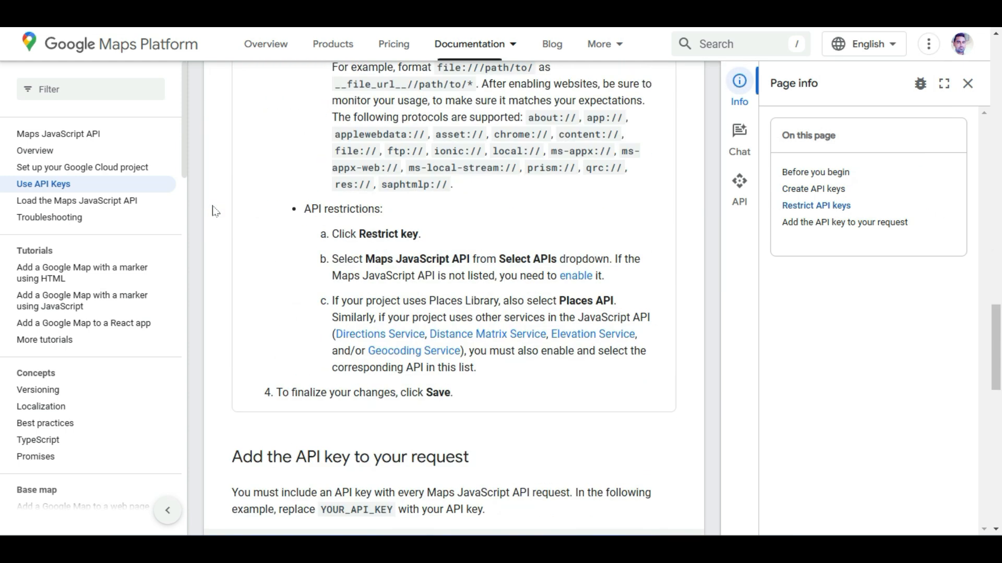
scroll(215, 211, down, 10)
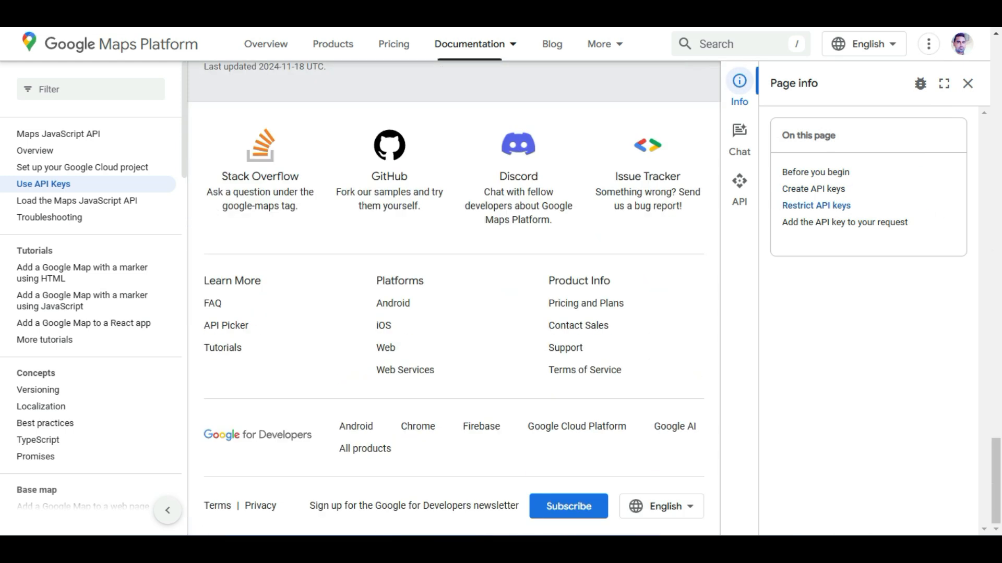
Step: Close the Use API Keys guide and examine the Geo Coordinates setting in the Local SEO settings
key(ctrl+w)
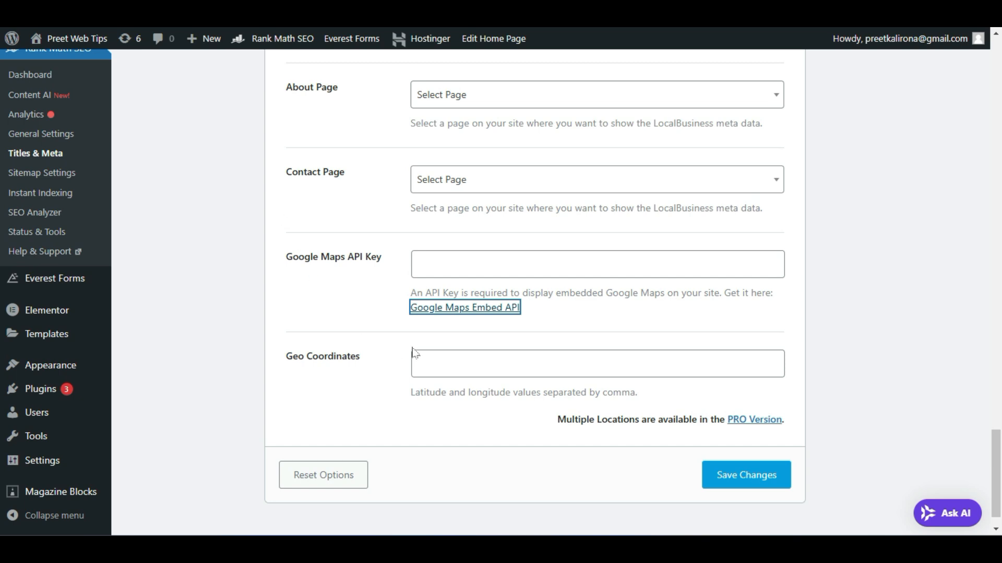
click(442, 360)
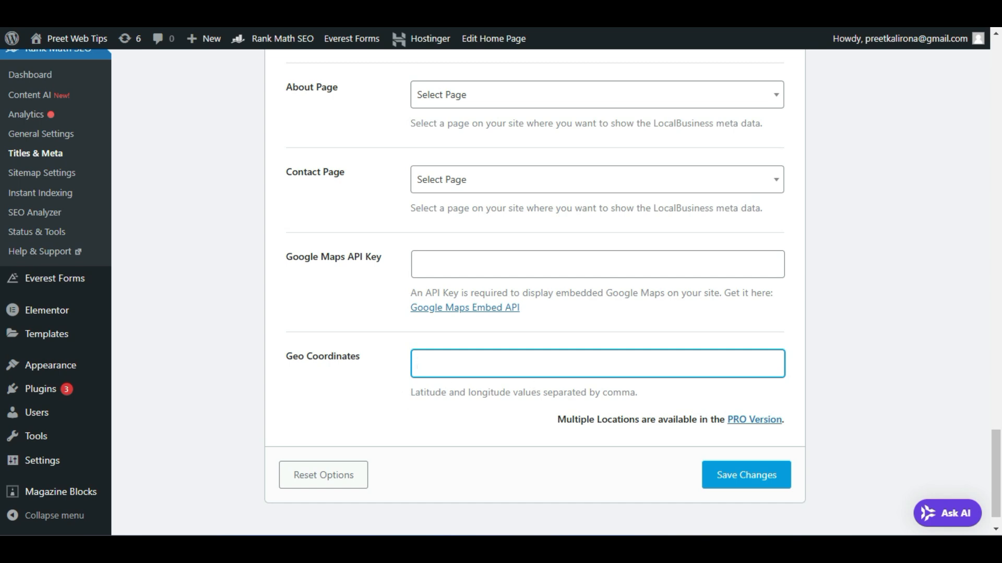
drag(399, 397, 510, 392)
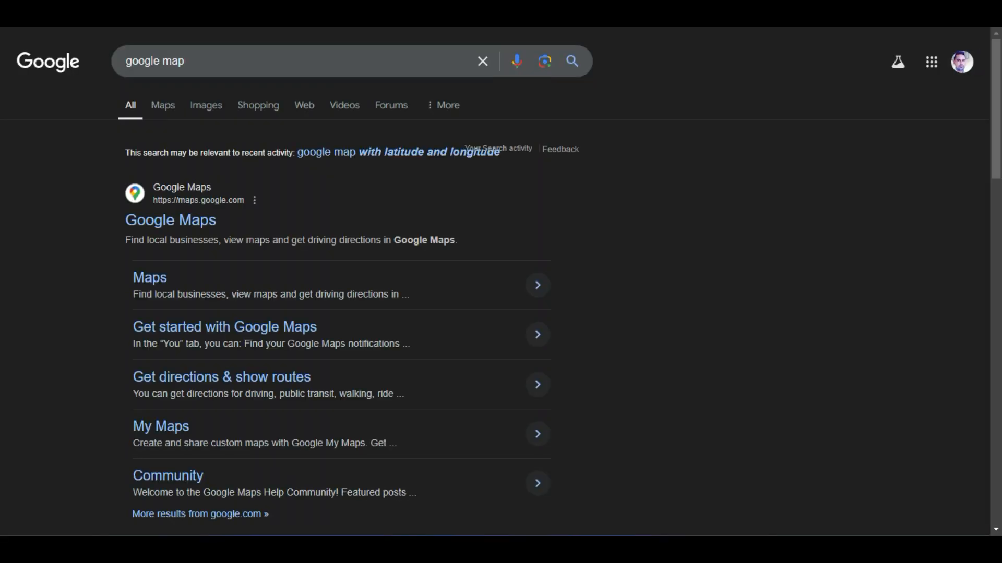
Step: Copy the coordinates of a point just below Igang from Google Maps and paste 10.90559614014198, 122.64006074784157 into Geo Coordinates
click(186, 219)
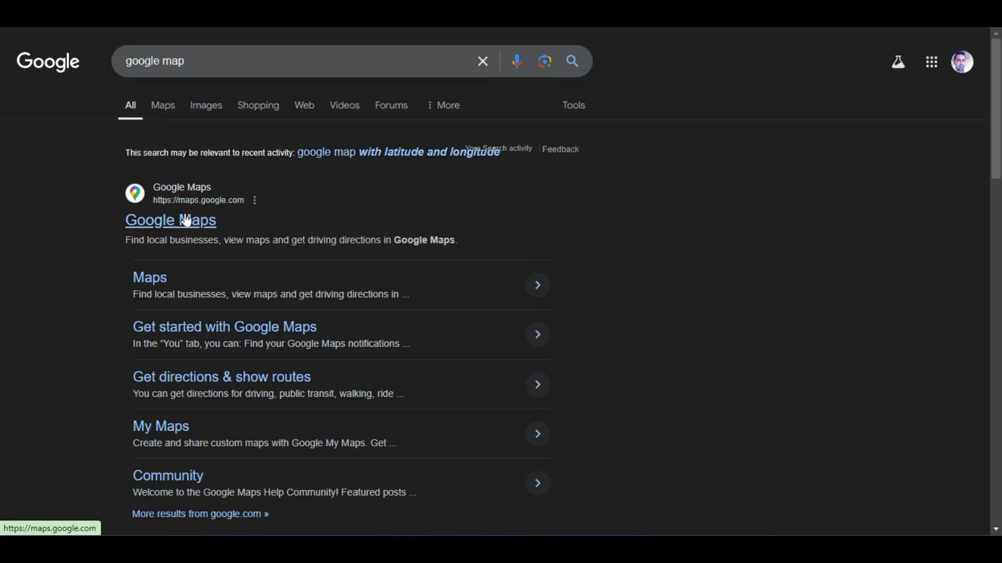
scroll(613, 285, up, 2)
scroll(554, 248, up, 1)
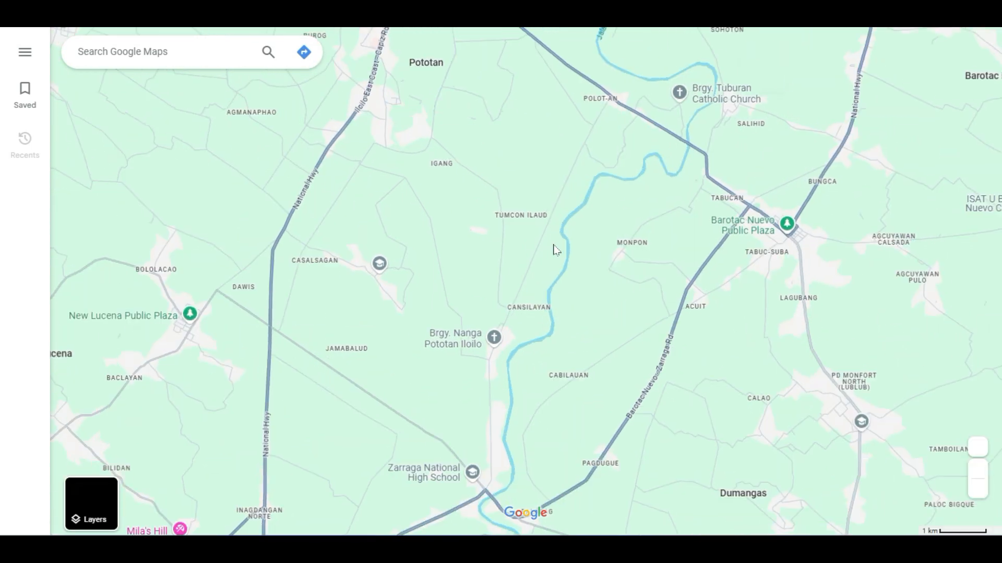
right_click(430, 171)
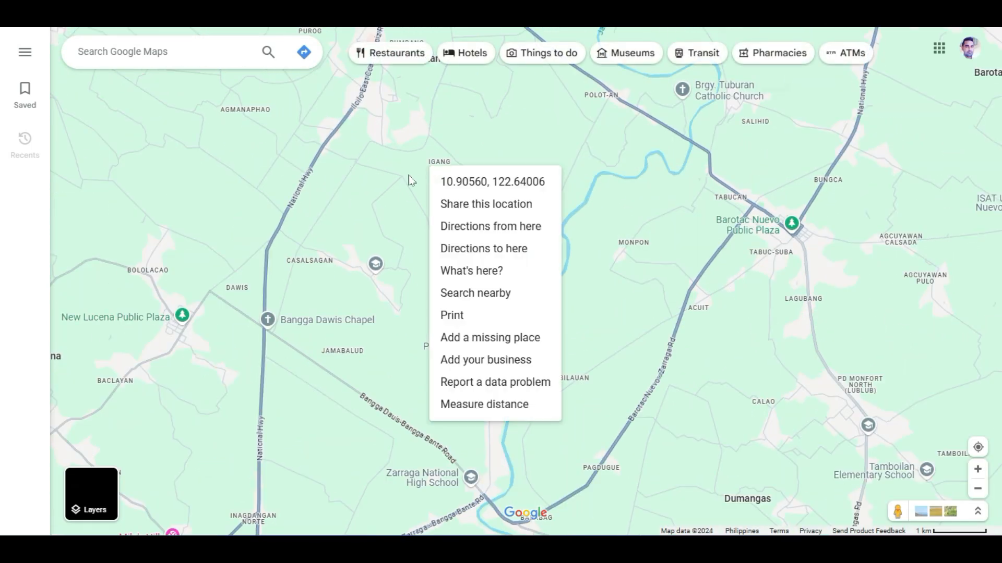
click(475, 182)
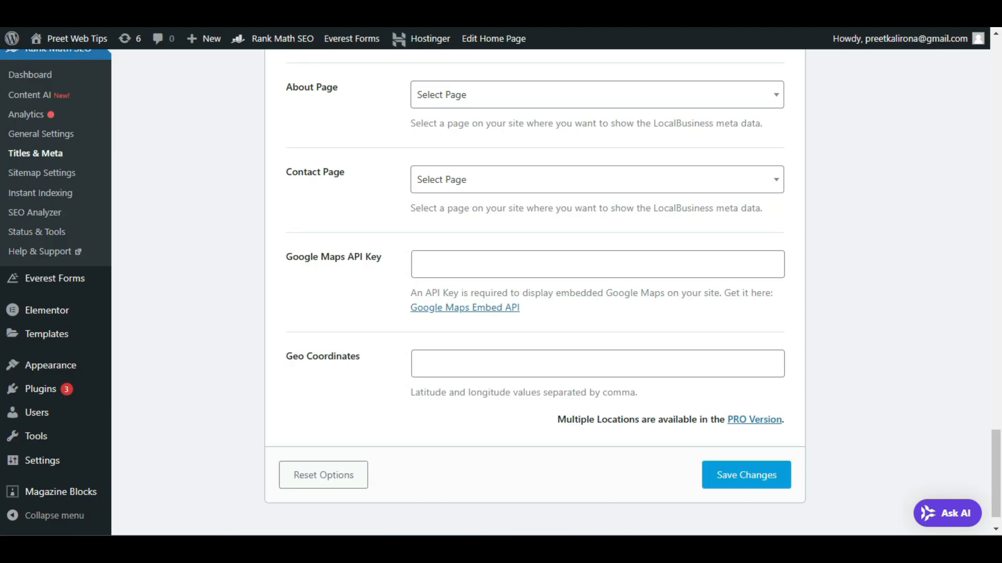
click(444, 371)
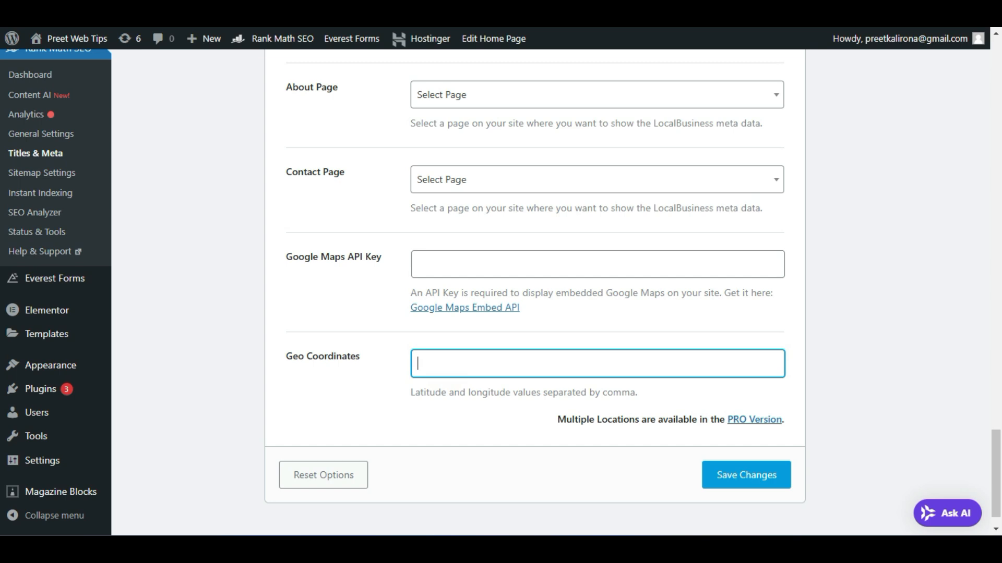
key(ctrl+v)
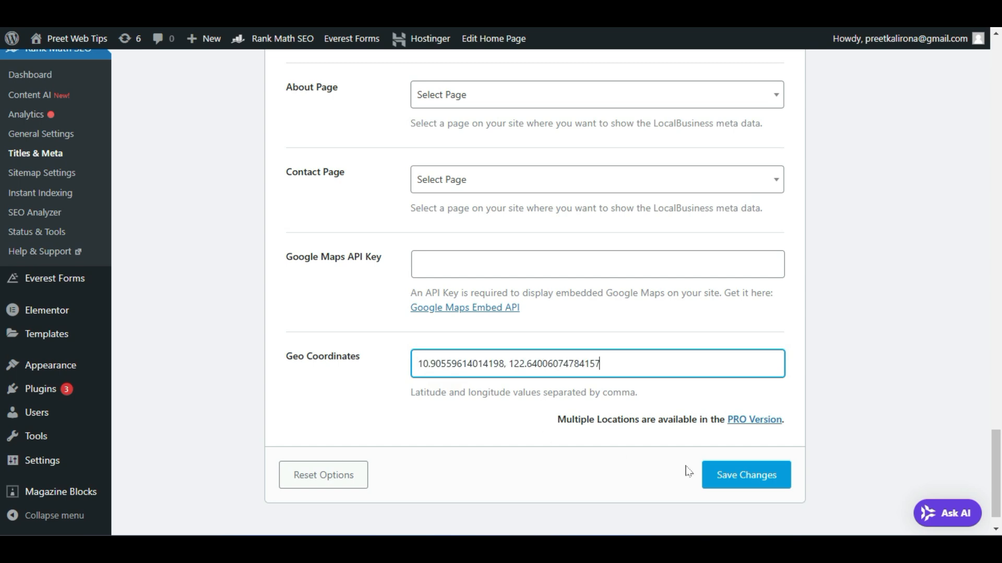
Step: Switch to the Preet Tech ideas site's Local SEO settings and set Person or Company to Organization
scroll(550, 324, up, 15)
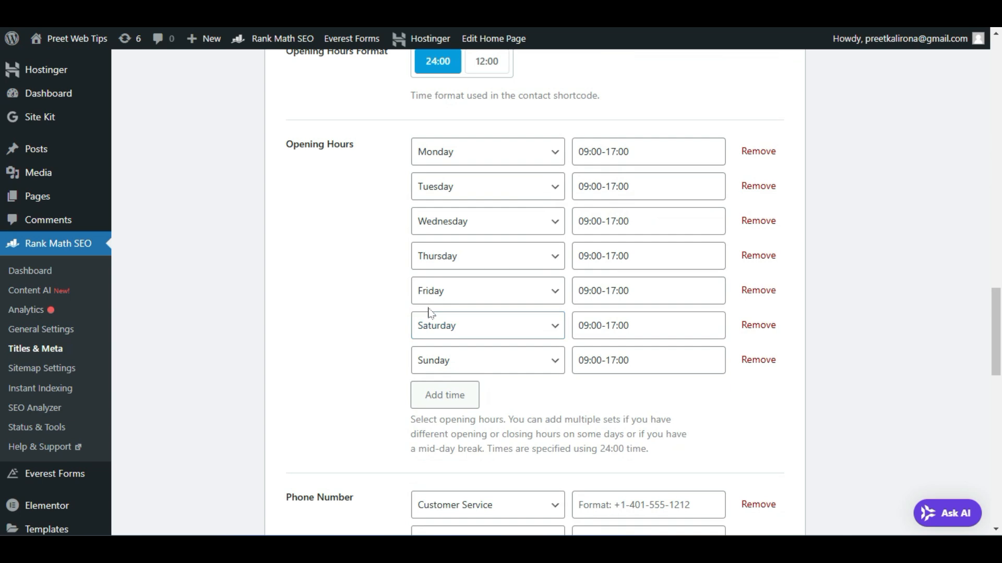
scroll(384, 366, up, 5)
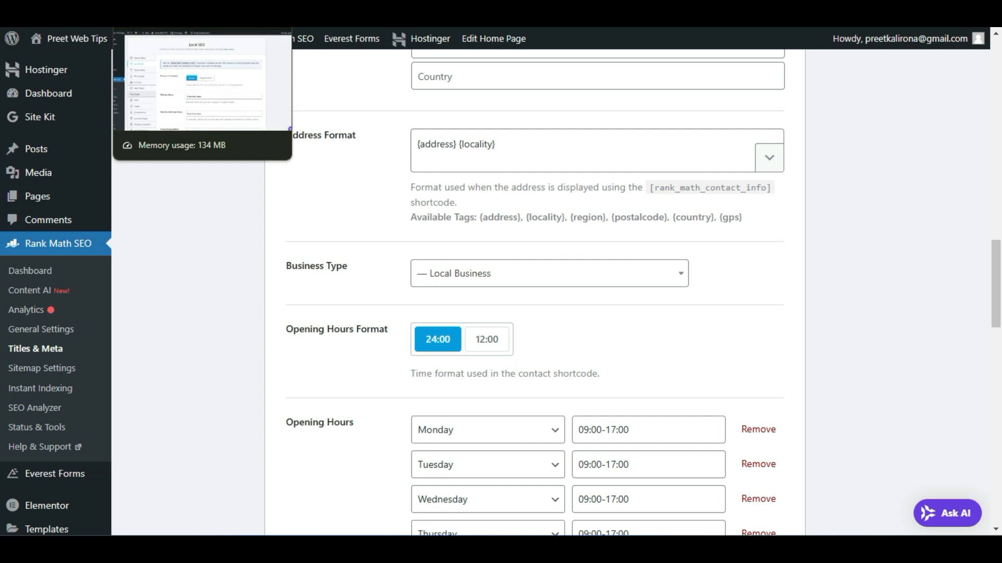
click(172, 15)
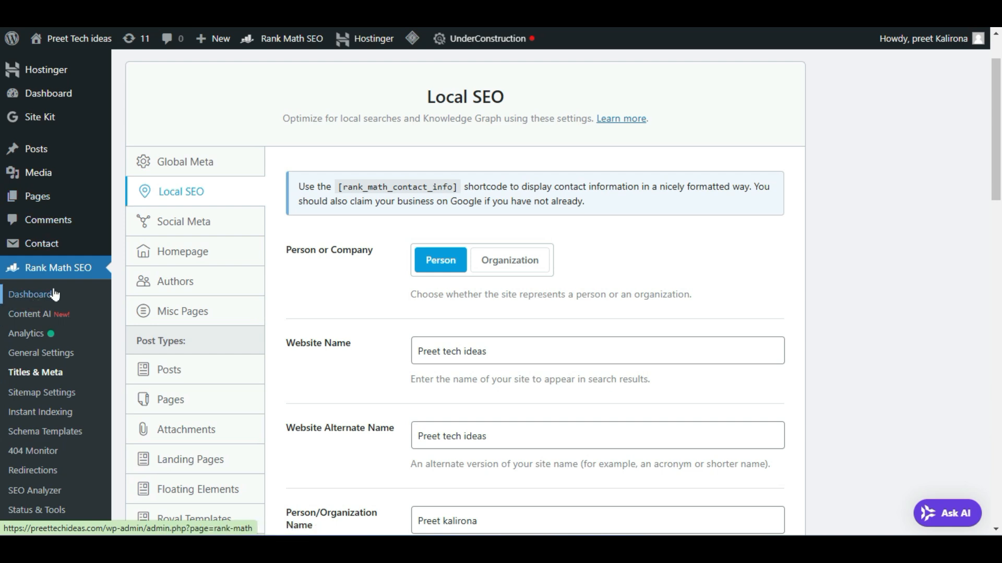
scroll(49, 291, down, 3)
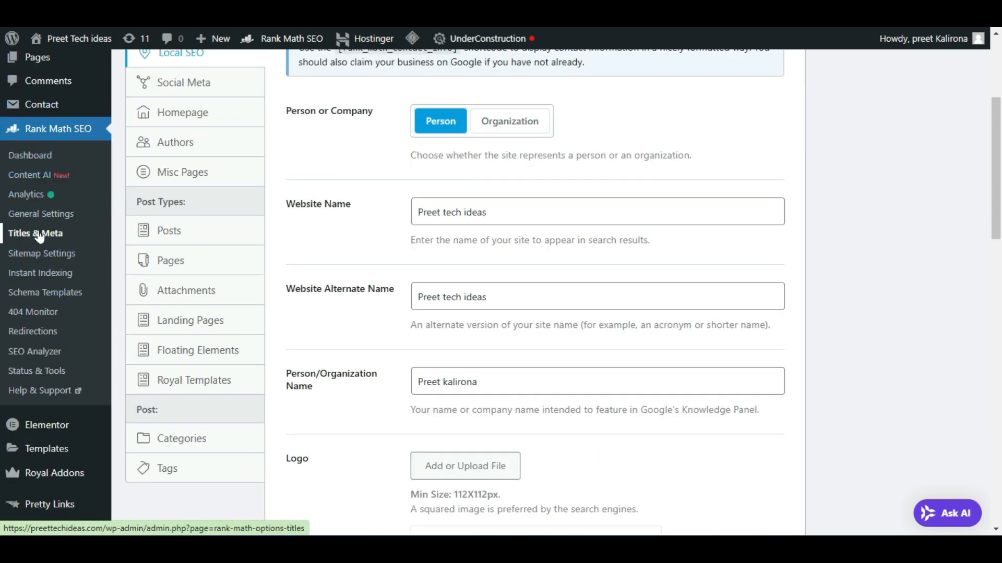
scroll(84, 243, up, 3)
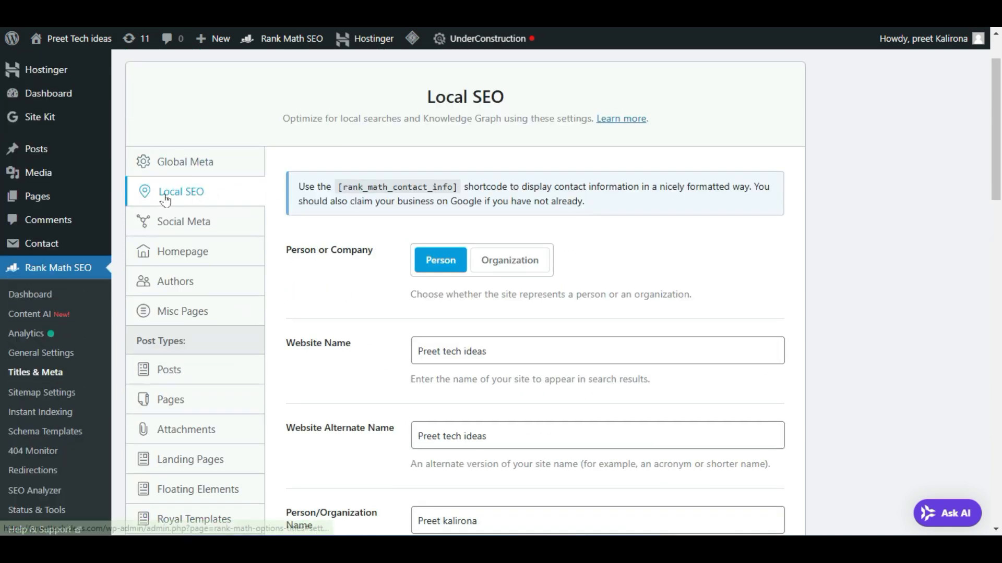
click(217, 194)
click(474, 263)
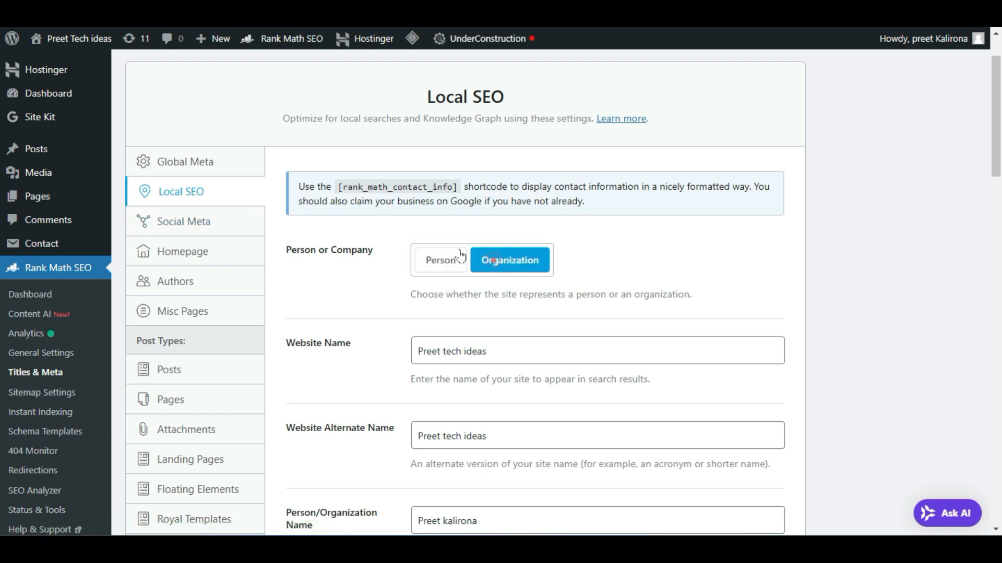
Step: Enable Use Multiple Locations for the organization in the Local SEO settings
scroll(391, 271, down, 8)
scroll(378, 269, down, 8)
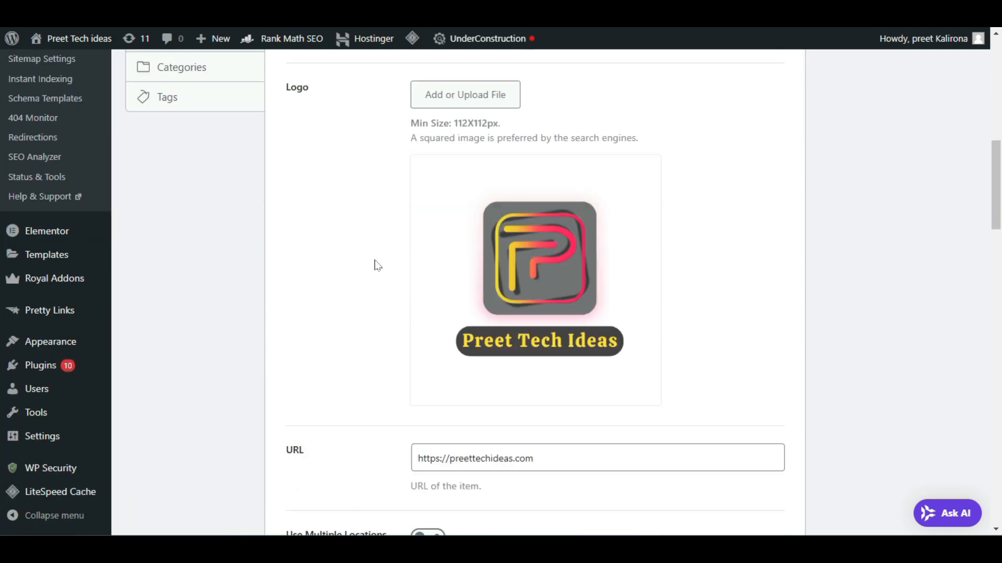
scroll(378, 265, up, 12)
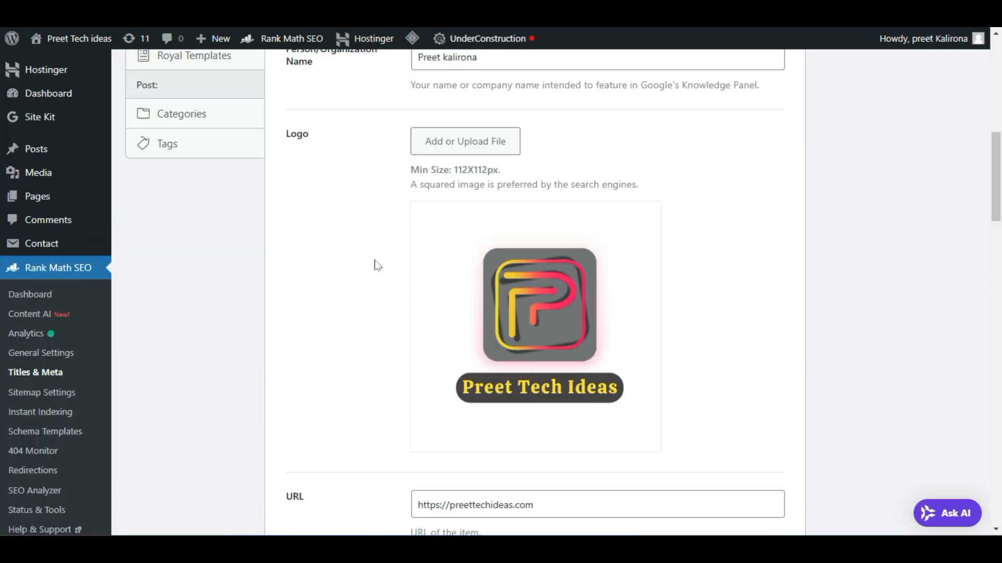
scroll(459, 303, down, 9)
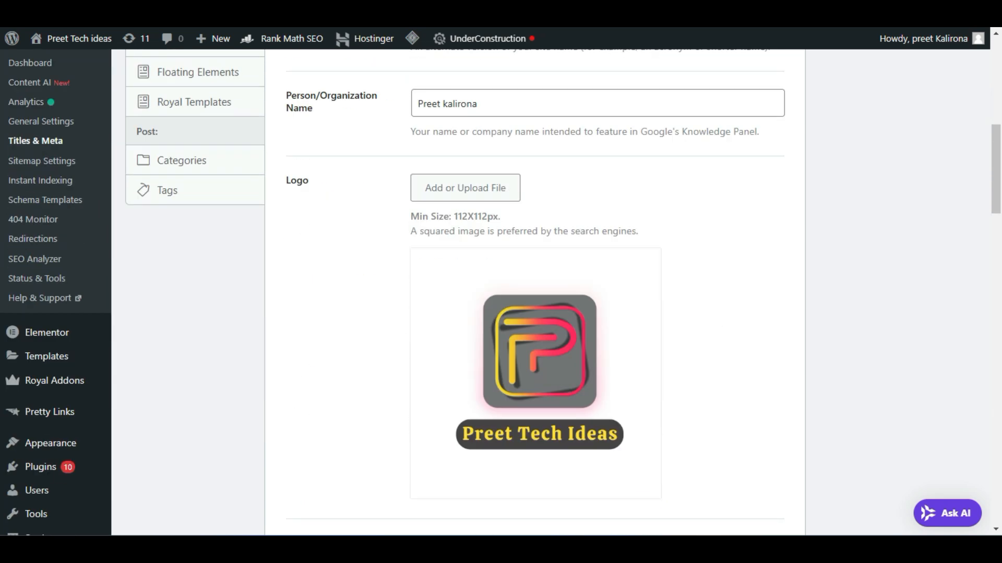
scroll(395, 347, down, 5)
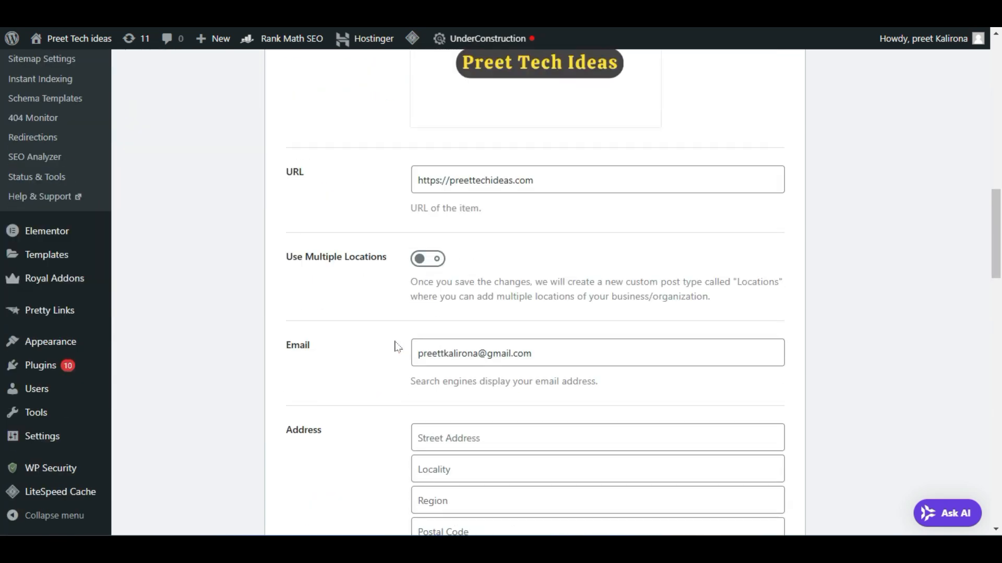
scroll(395, 347, up, 6)
scroll(395, 351, down, 4)
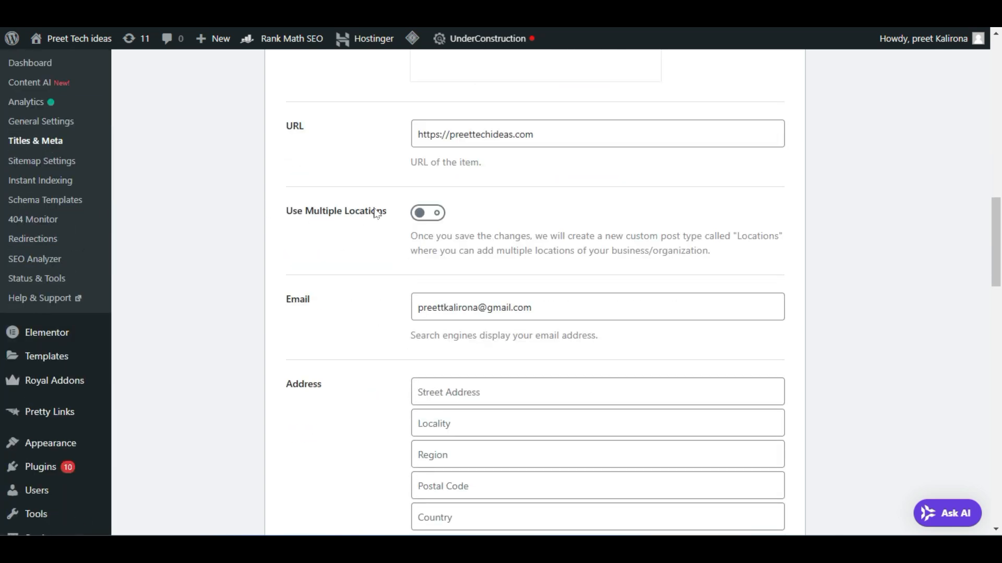
click(425, 214)
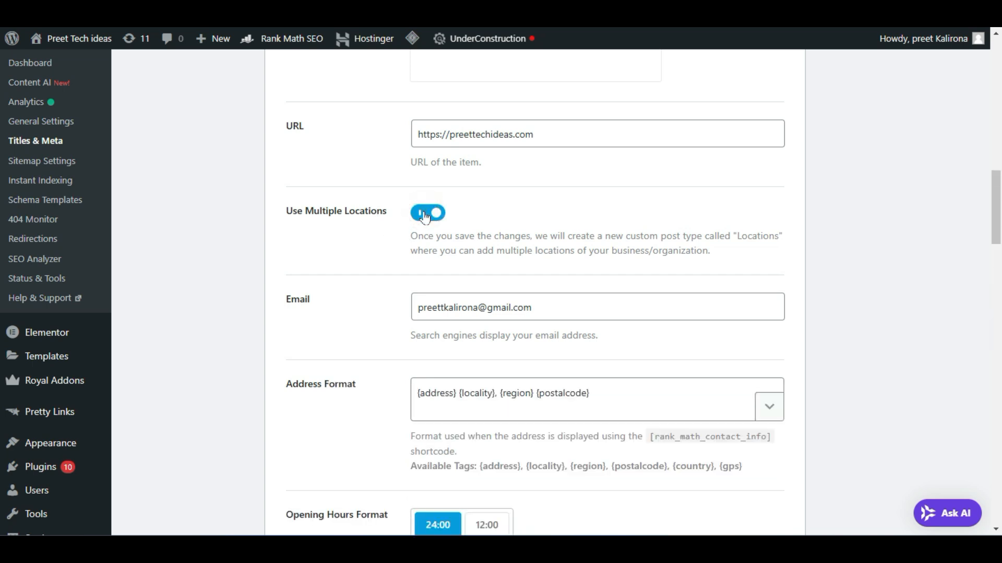
Step: Examine the multiple-location options, including opening hours, measurement system, map style, primary country, route label and location detection
scroll(373, 280, down, 8)
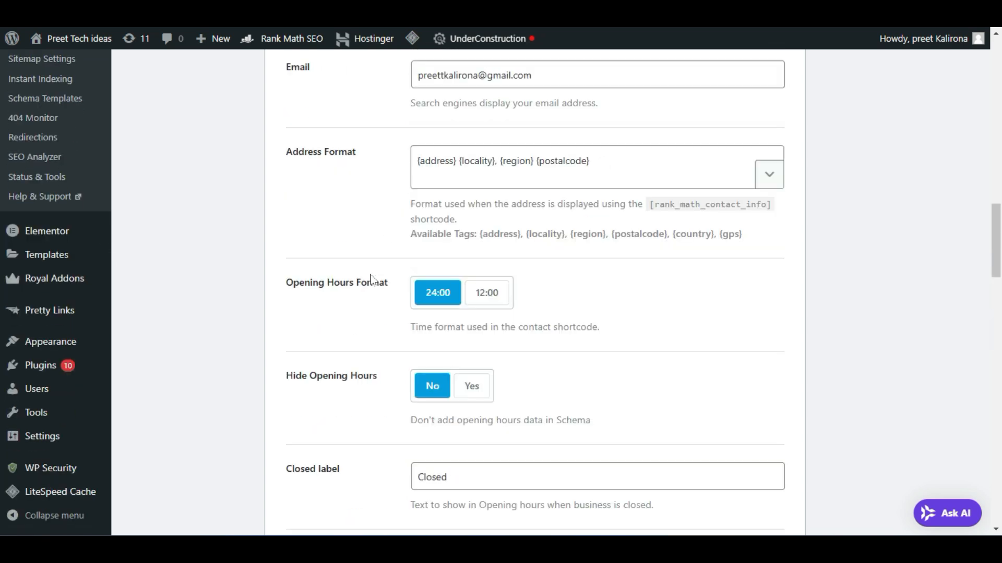
scroll(373, 280, down, 5)
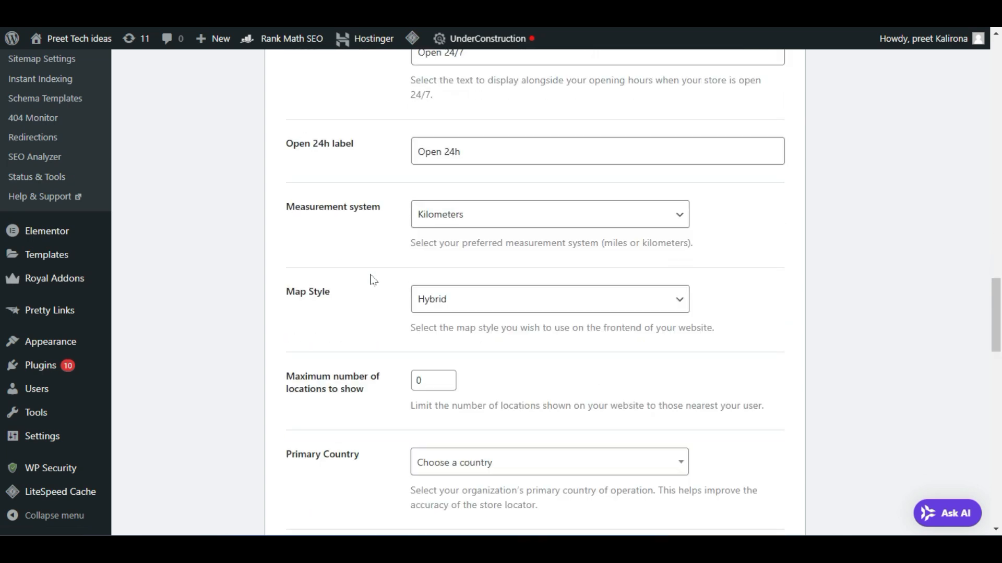
scroll(373, 280, up, 1)
scroll(374, 281, down, 4)
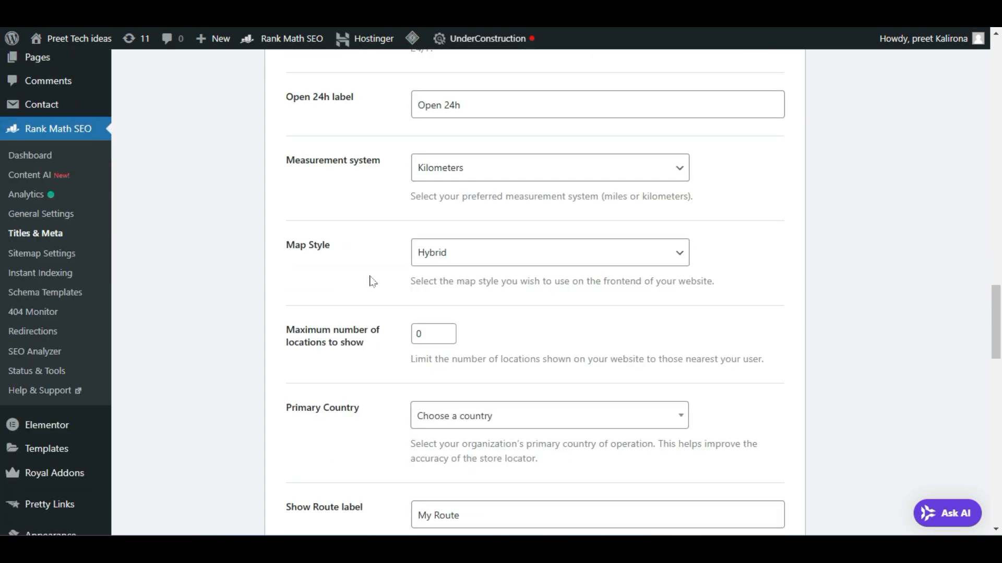
scroll(372, 283, down, 2)
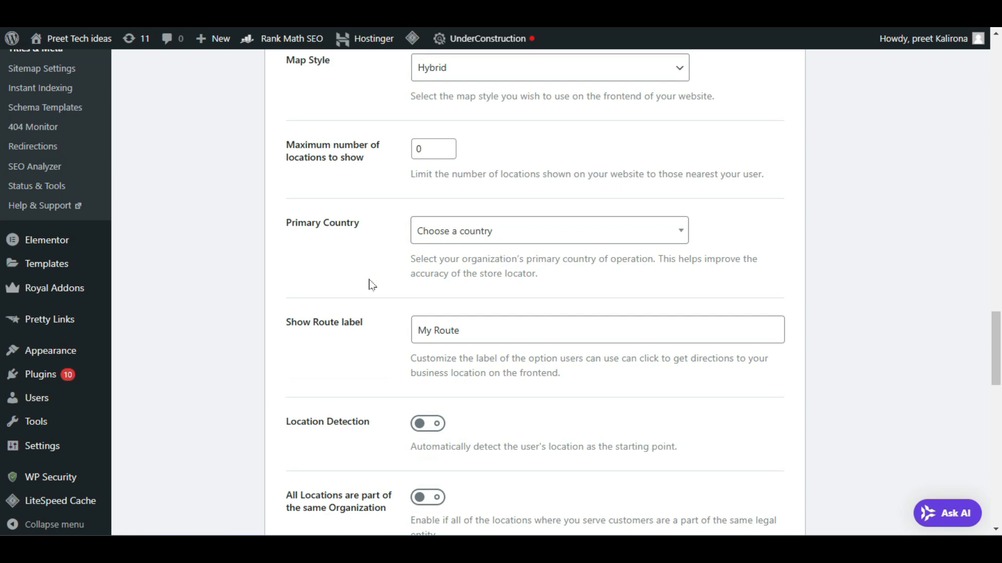
scroll(372, 283, up, 2)
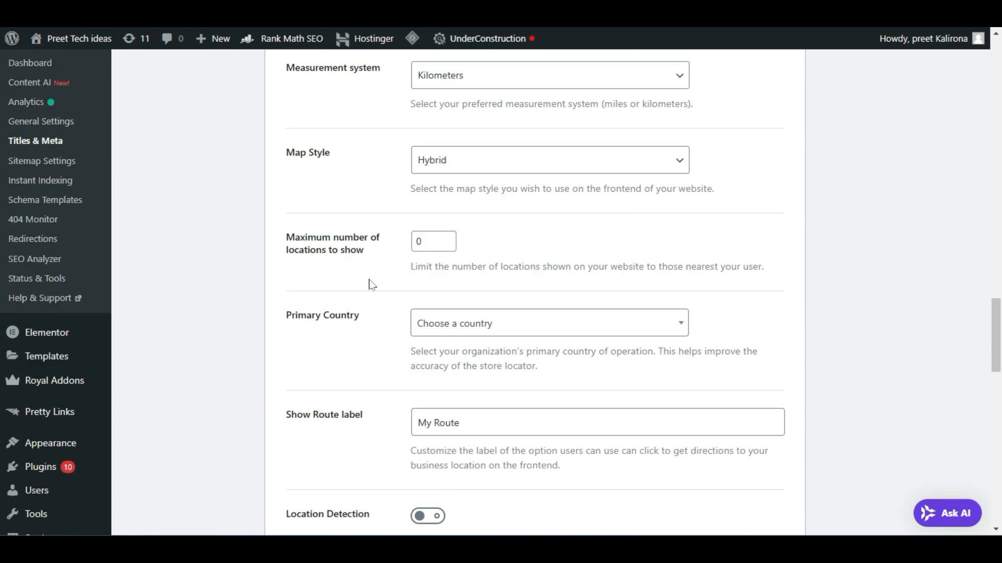
scroll(369, 284, down, 1)
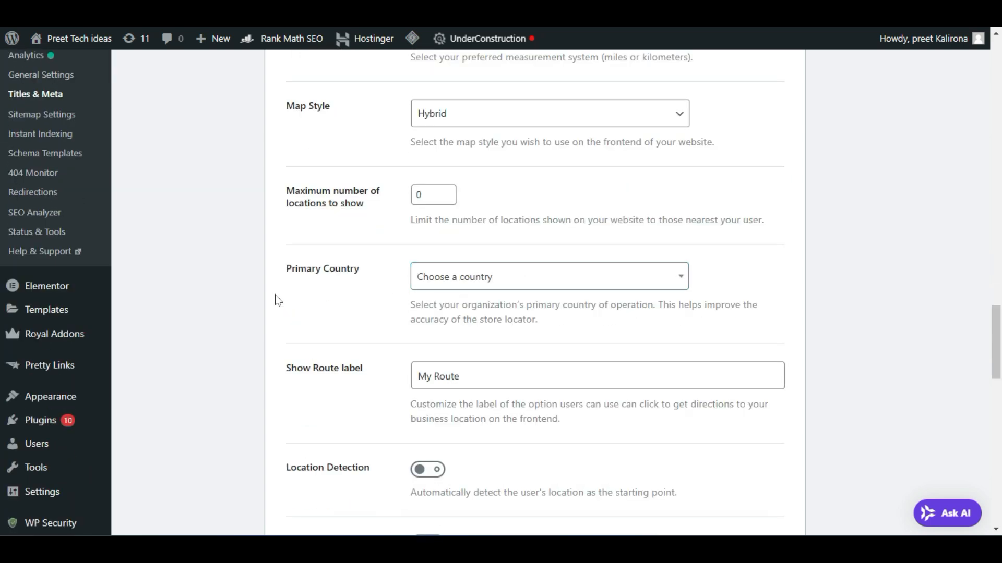
scroll(282, 301, down, 4)
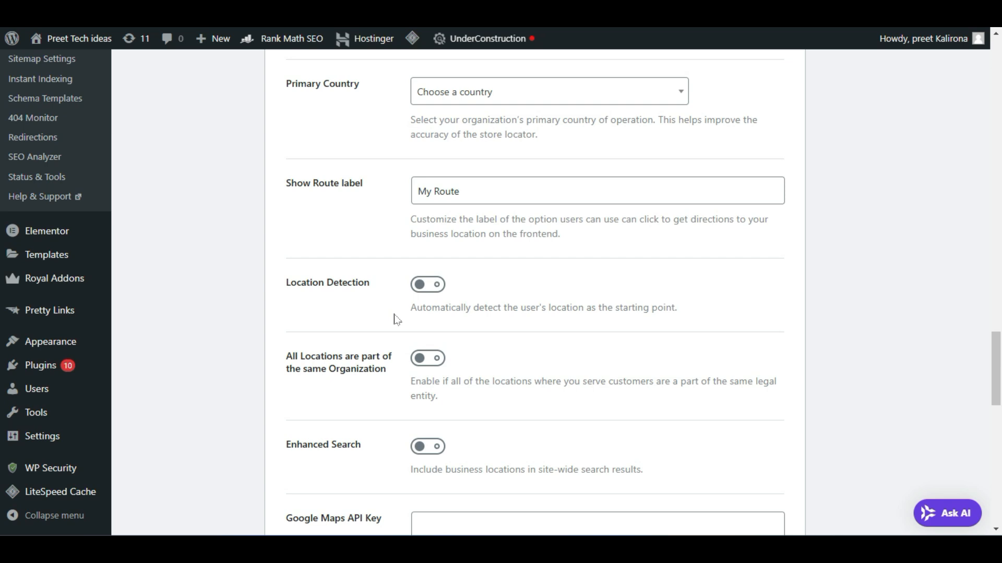
Step: Try switching the All Locations are part of the same Organization option on and back off
scroll(396, 318, down, 2)
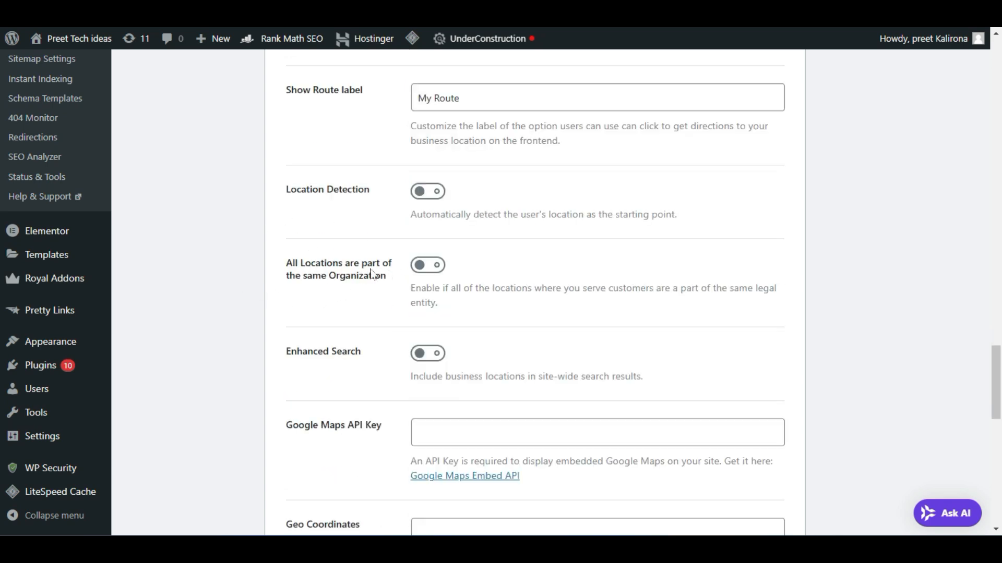
click(421, 266)
click(424, 267)
click(424, 268)
click(425, 268)
Step: Enable Enhanced Search to include business locations in site-wide search results
scroll(374, 308, down, 3)
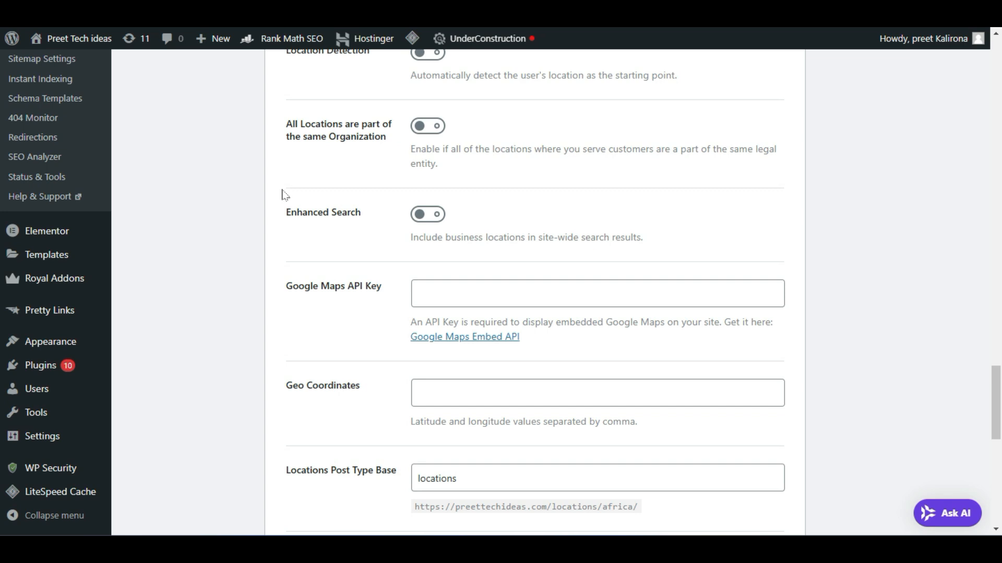
click(431, 215)
Step: Examine the Locations Post Type Base, Locations Category Base and location post type name settings
scroll(380, 316, down, 3)
scroll(379, 319, down, 2)
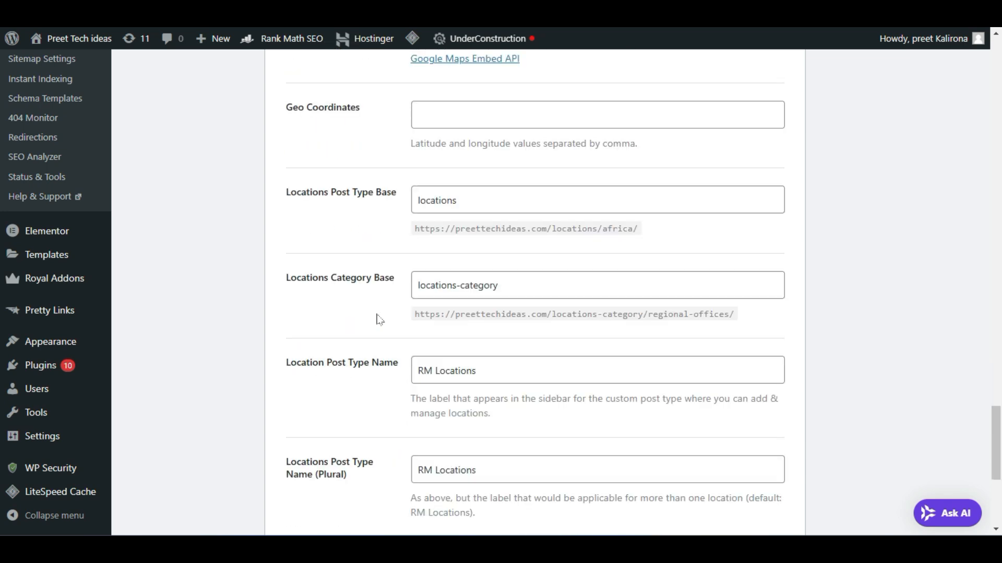
click(285, 194)
drag(285, 194, 397, 194)
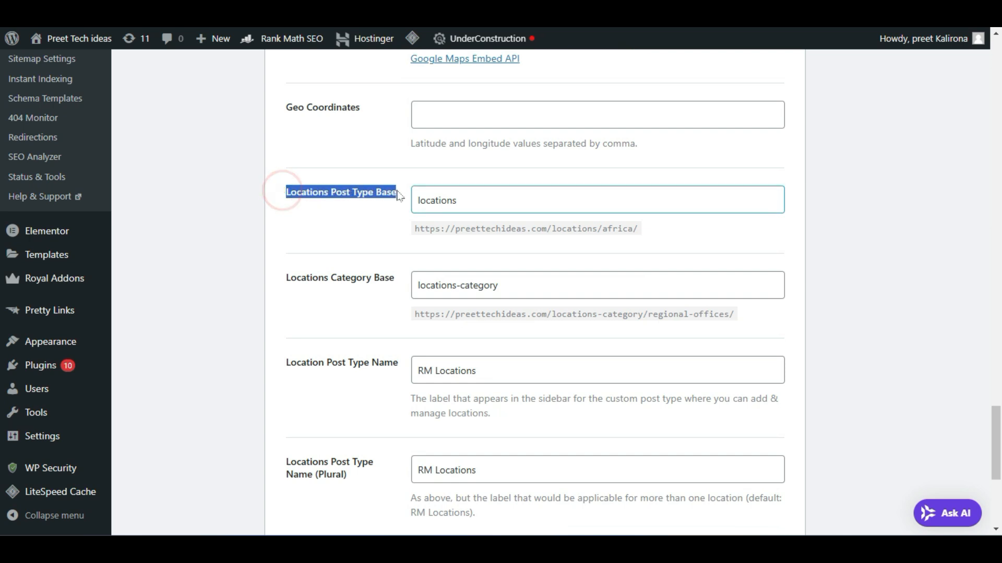
click(359, 224)
drag(456, 200, 311, 241)
click(305, 255)
drag(495, 199, 289, 252)
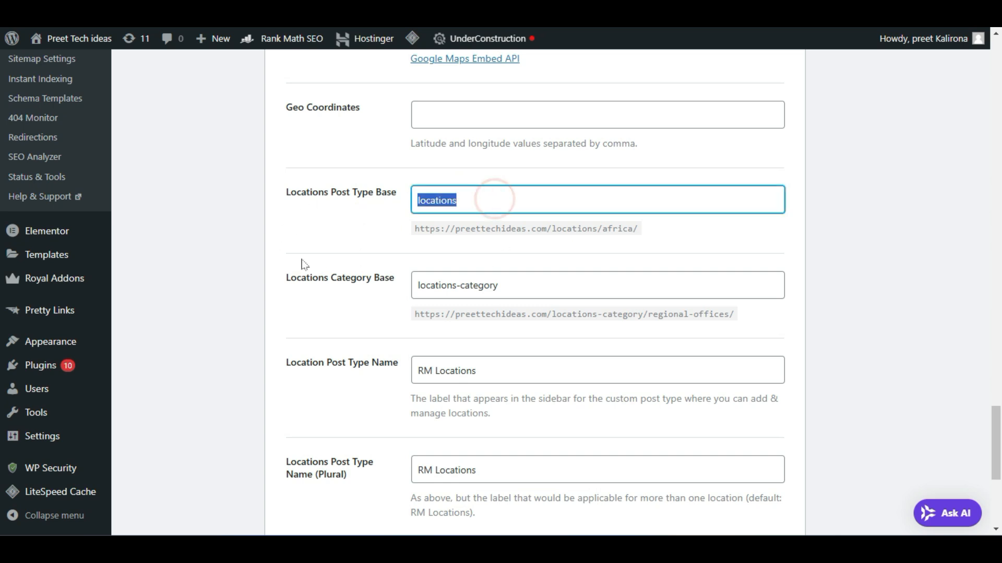
scroll(305, 265, down, 1)
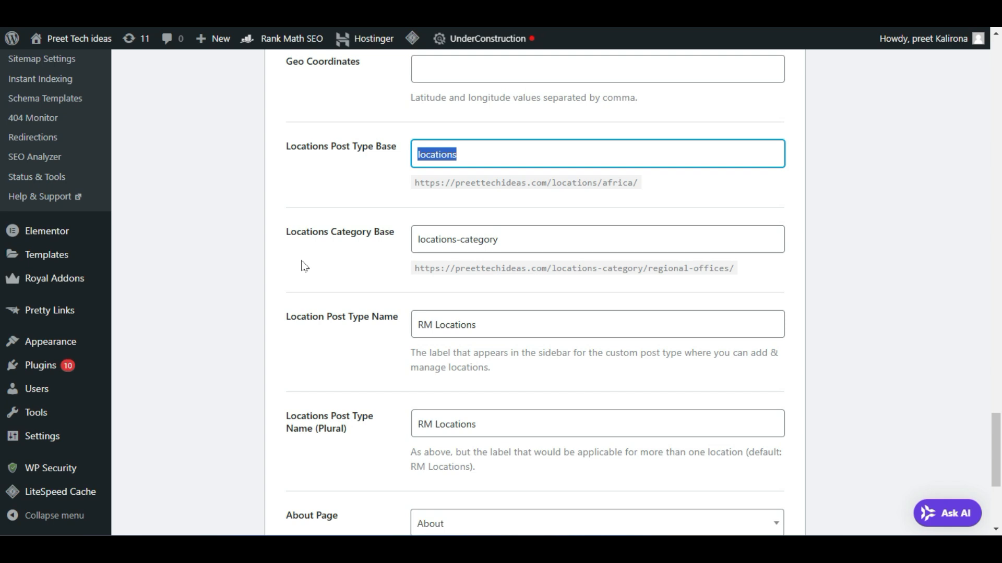
scroll(304, 267, up, 7)
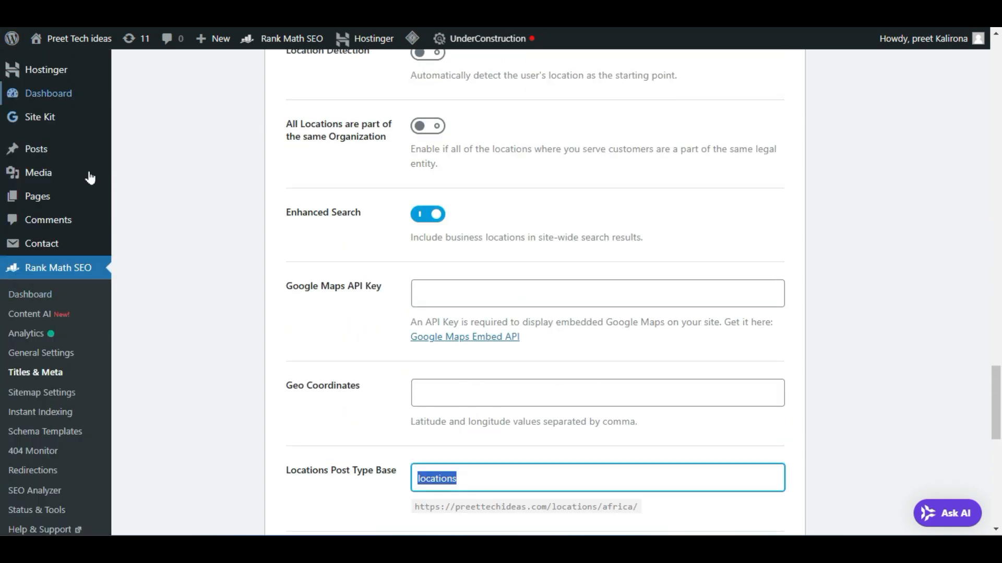
Step: Review the location post type names and the About and Contact page choices, and save the Local SEO settings
scroll(170, 226, down, 8)
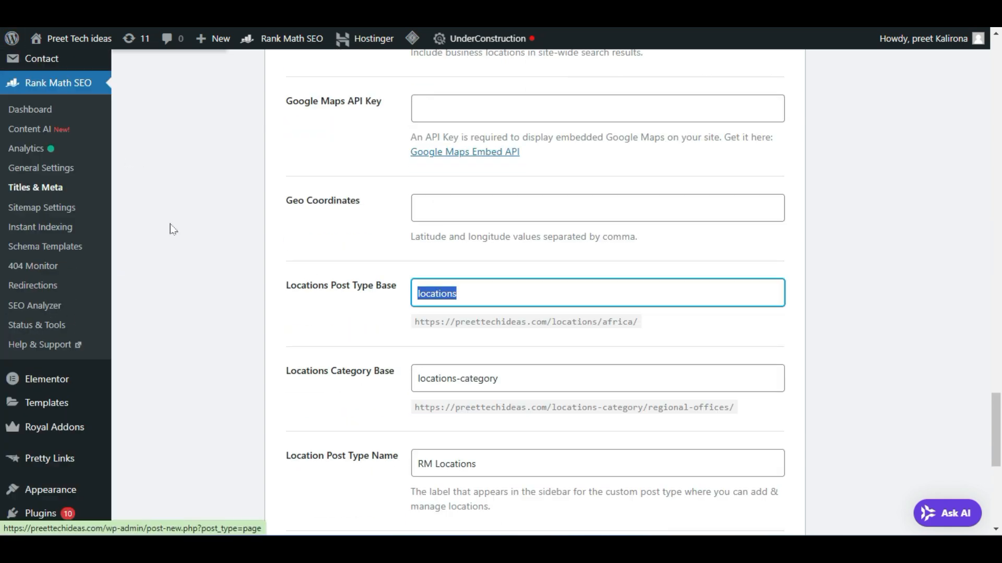
triple_click(508, 277)
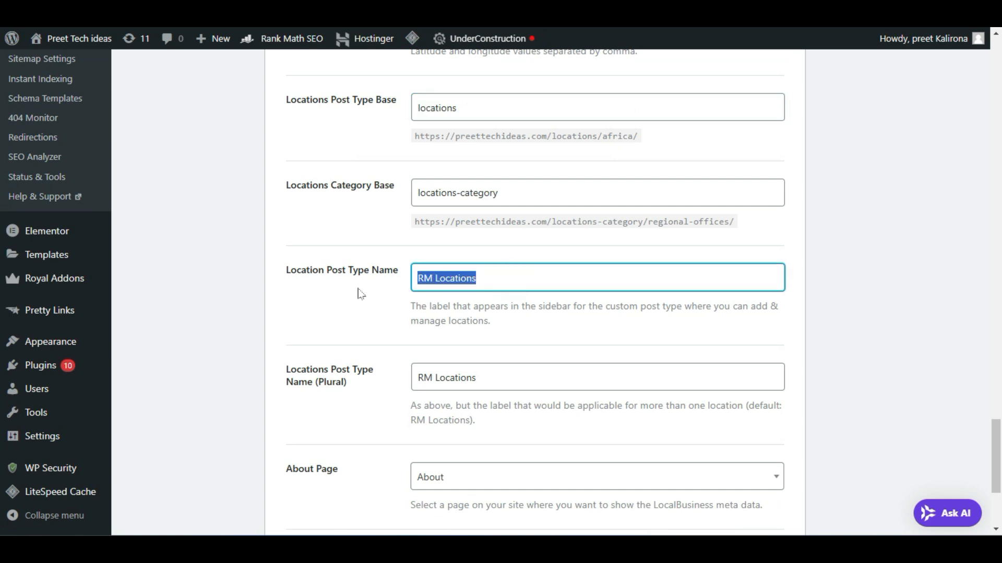
scroll(360, 290, up, 5)
scroll(350, 305, down, 4)
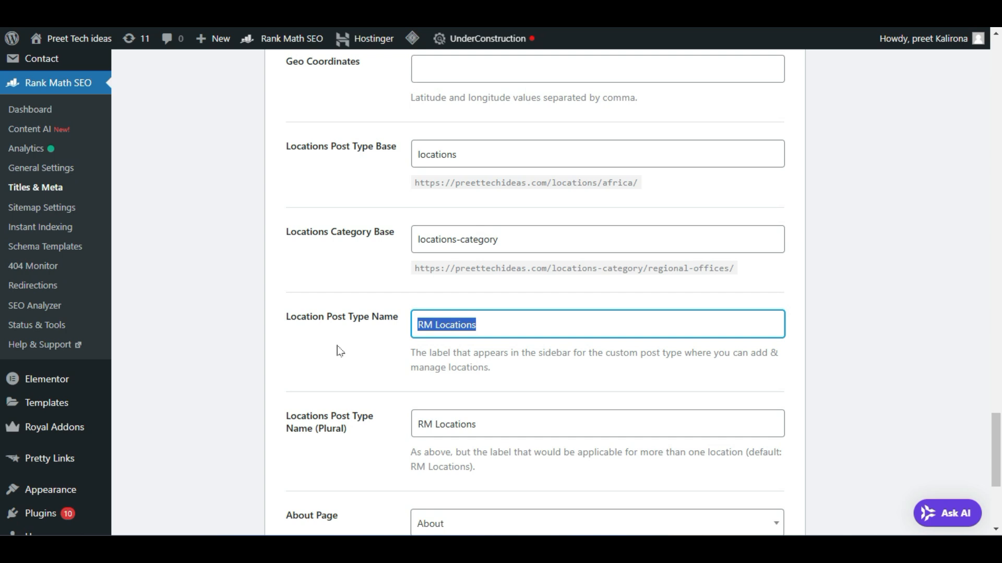
click(340, 345)
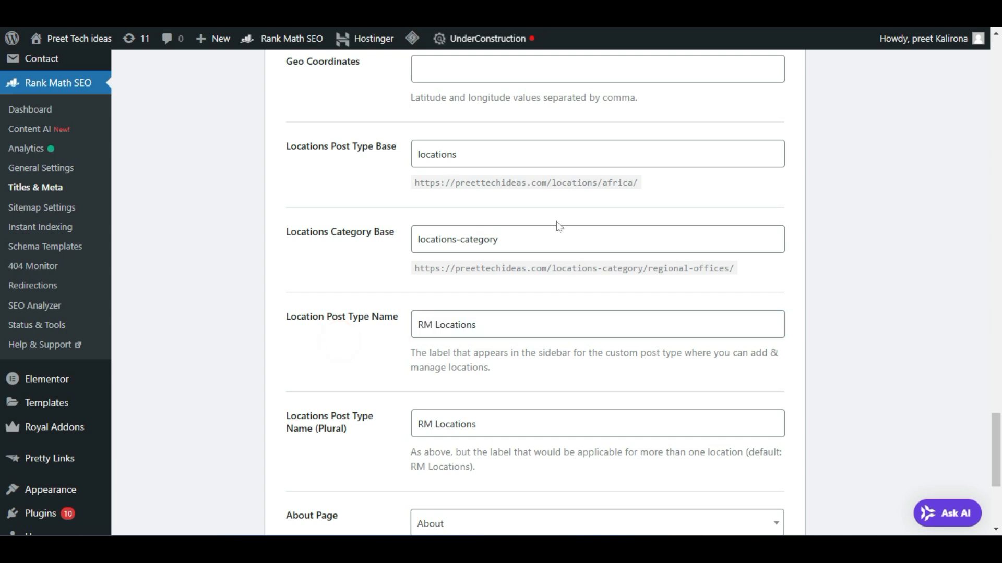
scroll(354, 322, down, 5)
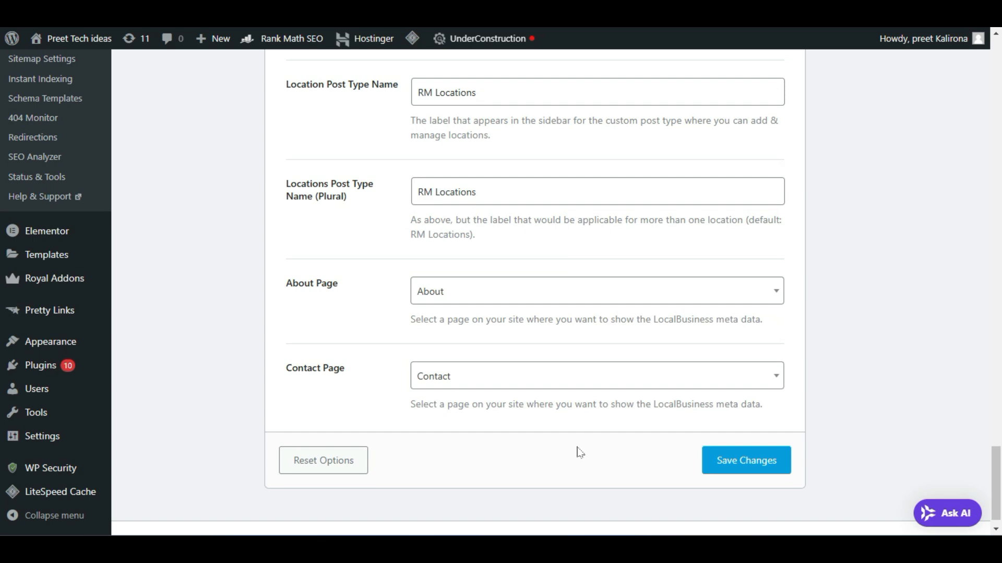
click(754, 460)
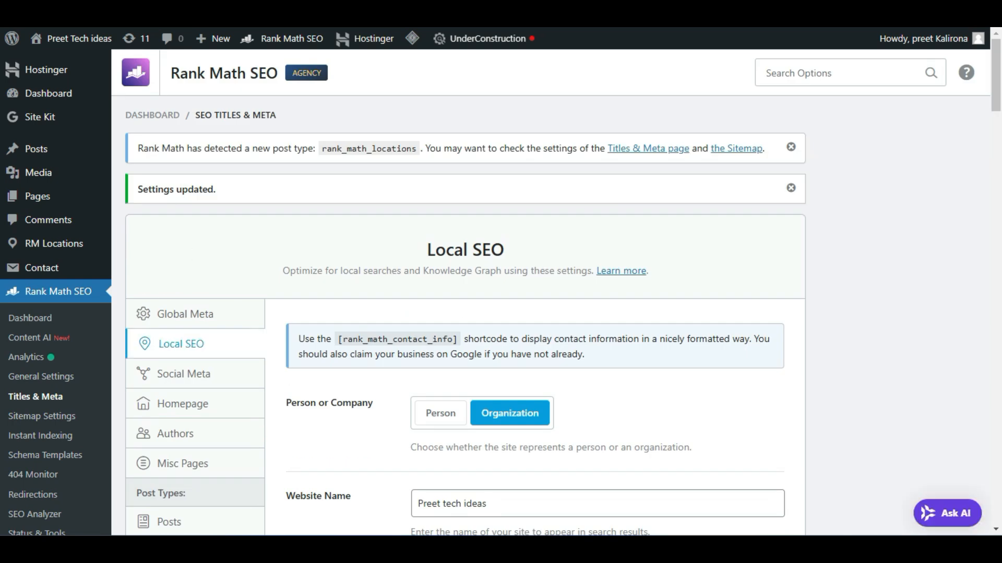
Step: Show the list of all RM Locations and dismiss the Elementor and Rank Math notices above it
mouse_move(57, 243)
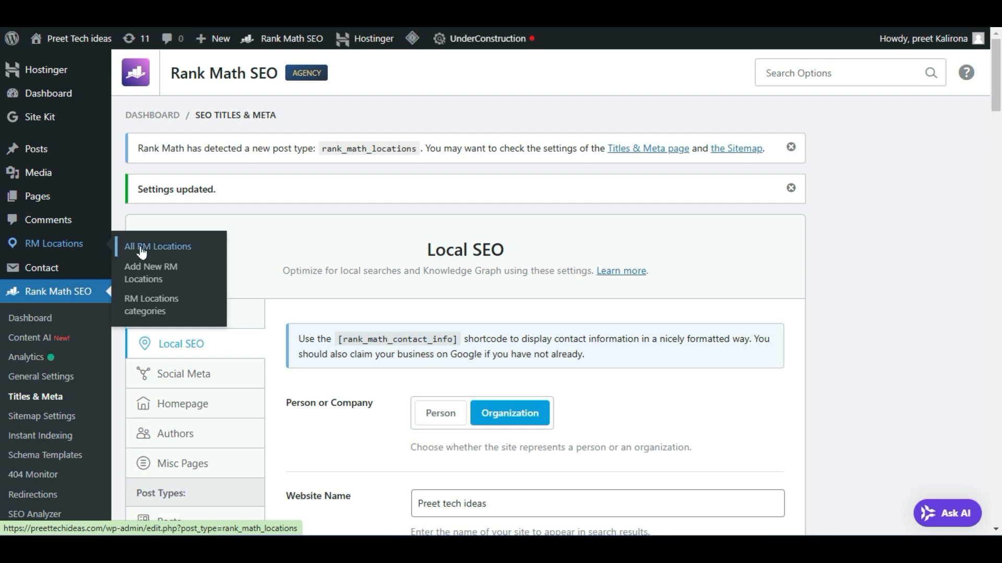
click(198, 253)
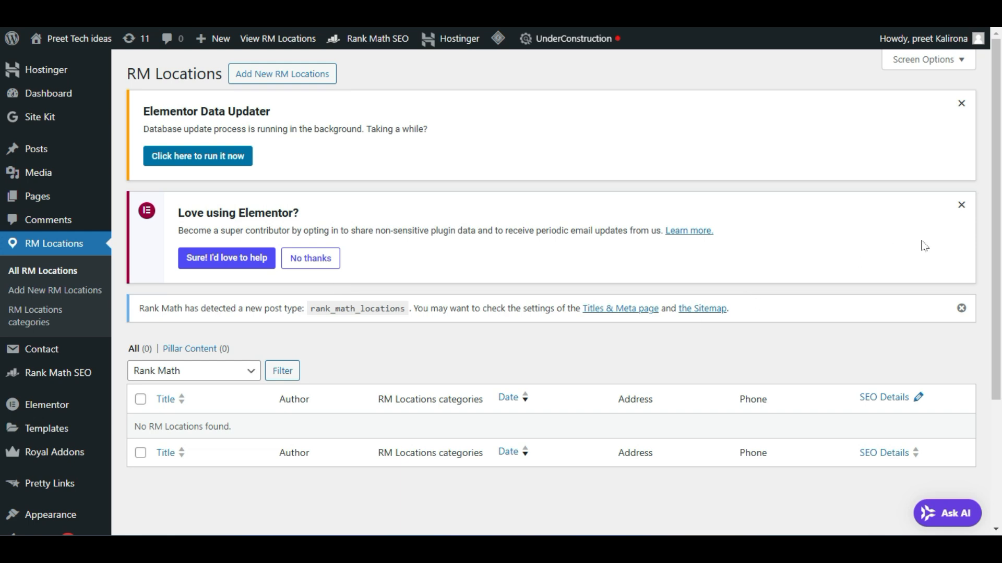
click(961, 205)
click(962, 104)
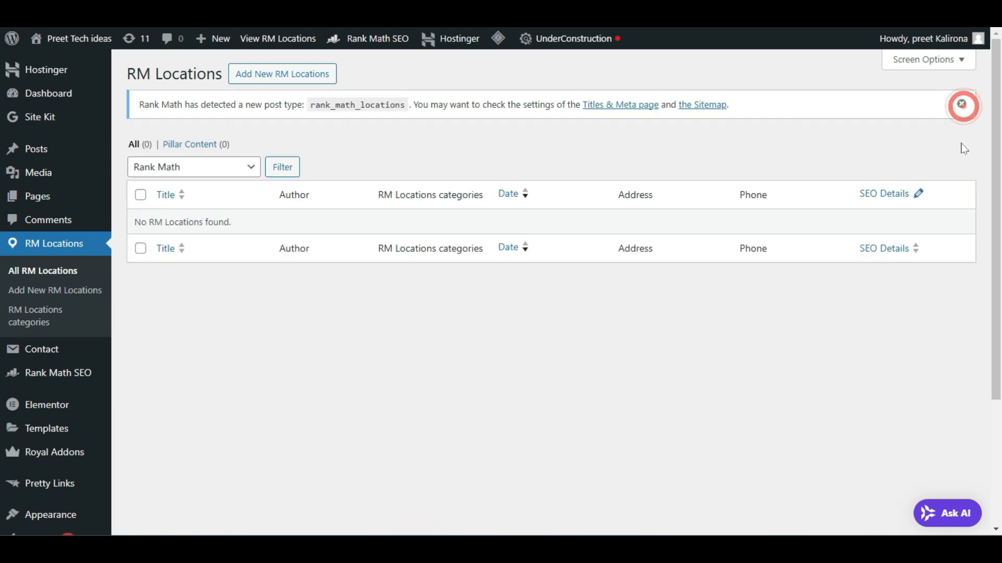
click(962, 104)
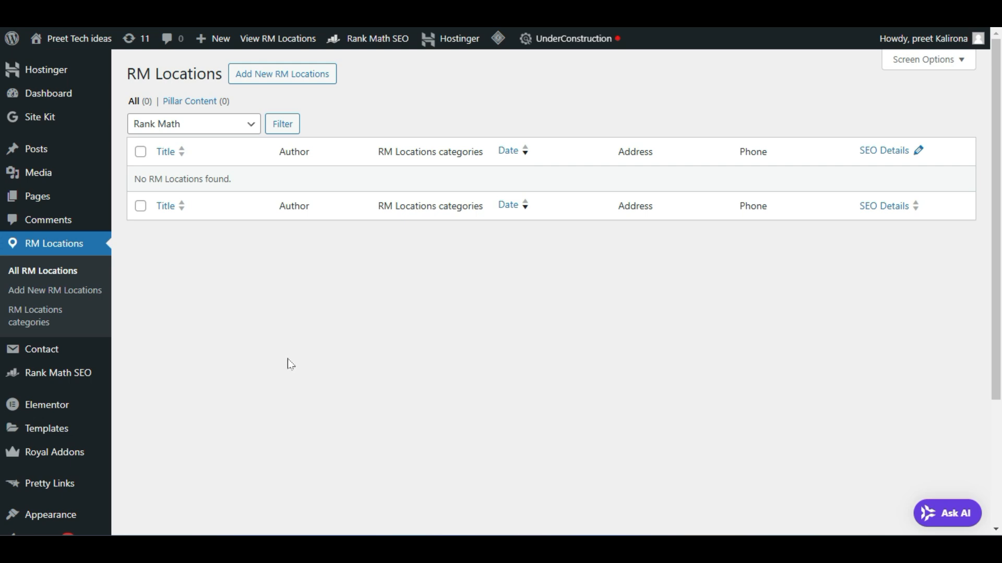
Step: Start a new RM Locations entry and advance the guided tour past the Local Business Name tip
click(248, 74)
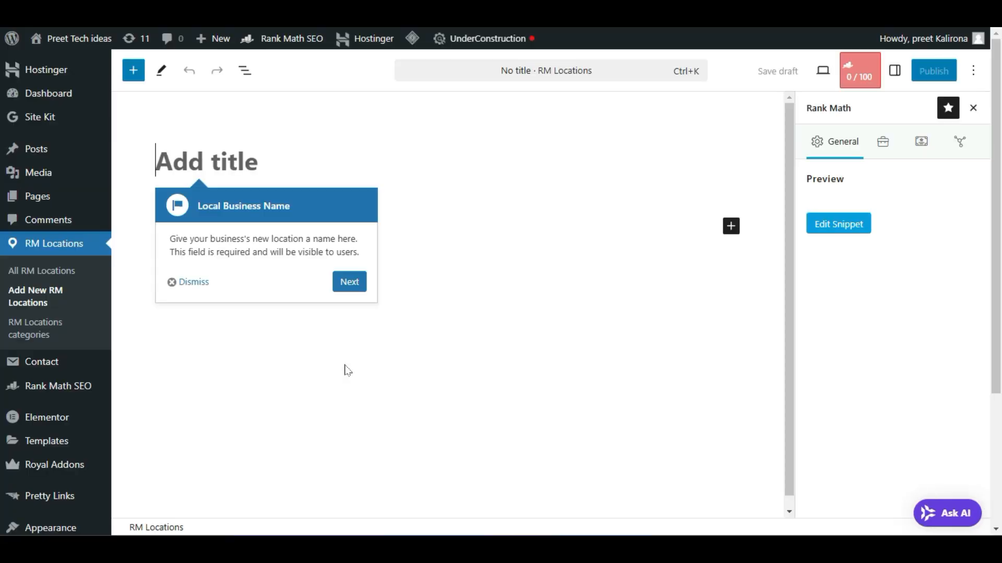
click(349, 282)
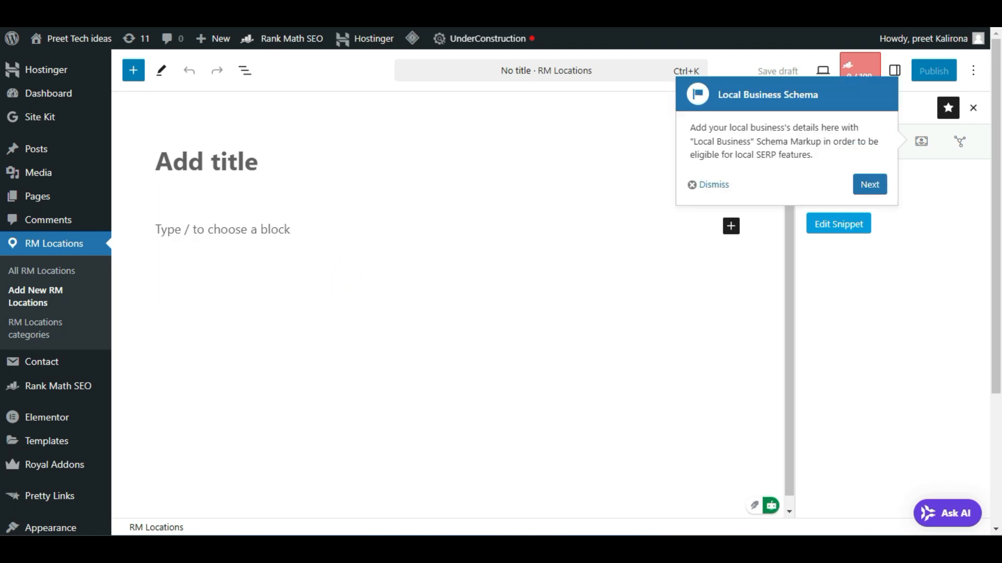
click(249, 161)
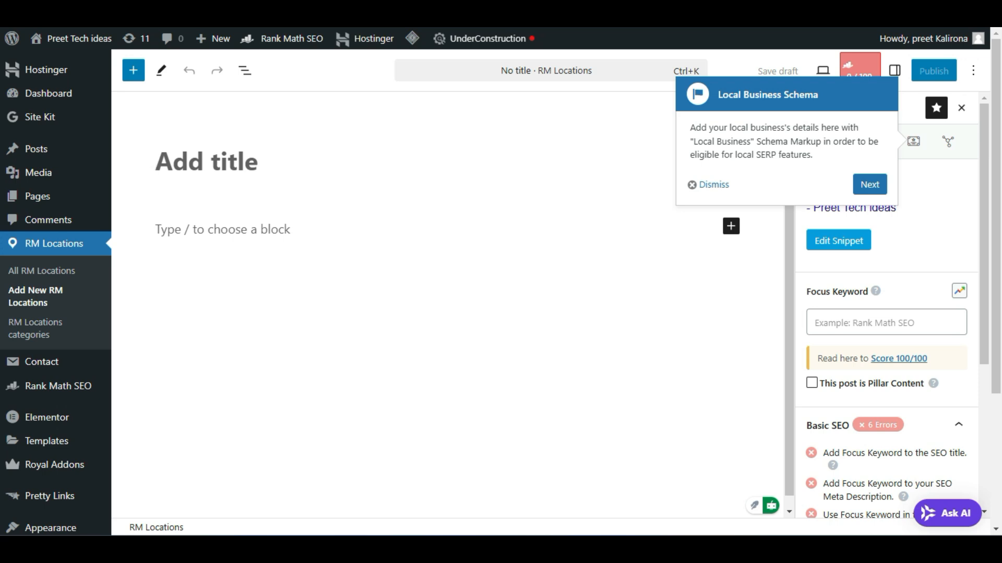
text(D)
key(BackSpace)
text(Yo)
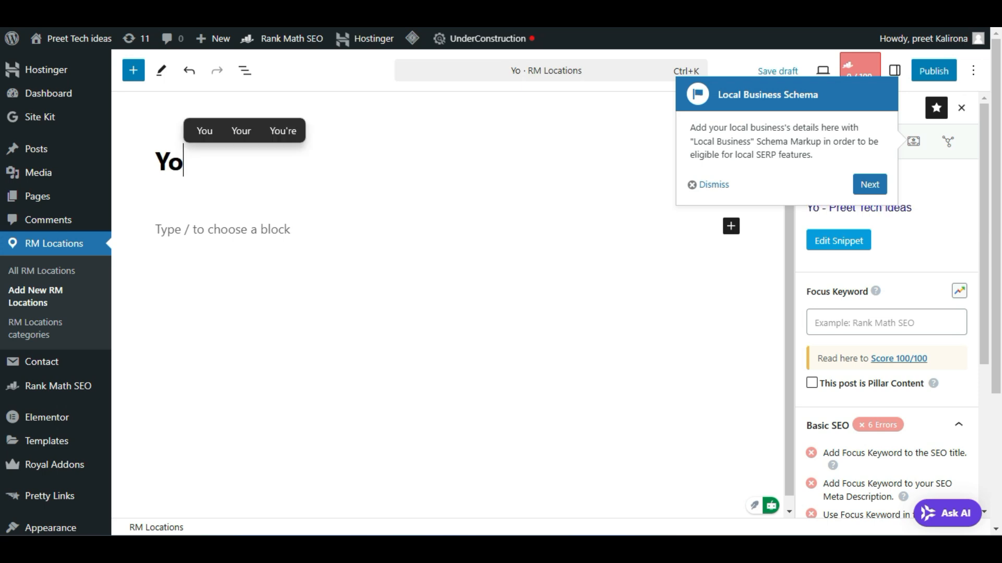
key(BackSpace)
key(BackSpace)
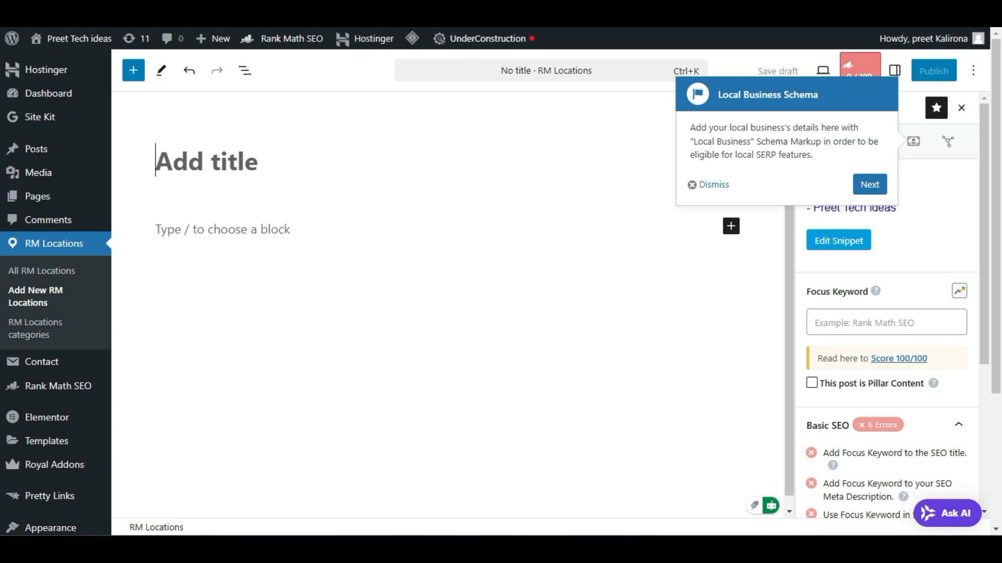
Step: Title the location "Digital Marketing agency in new york" and dismiss the Local Business Schema tip
text(D)
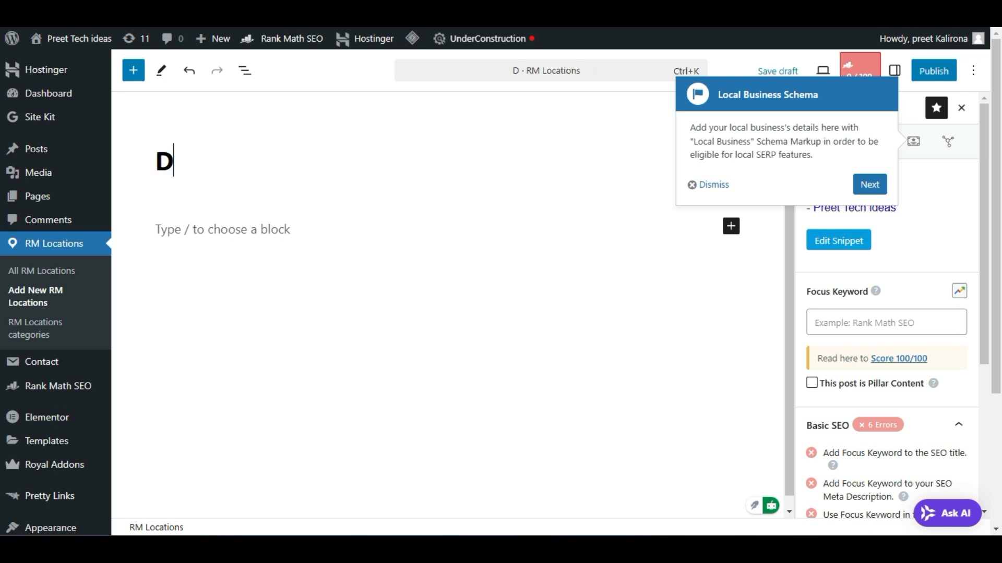
text(igital M)
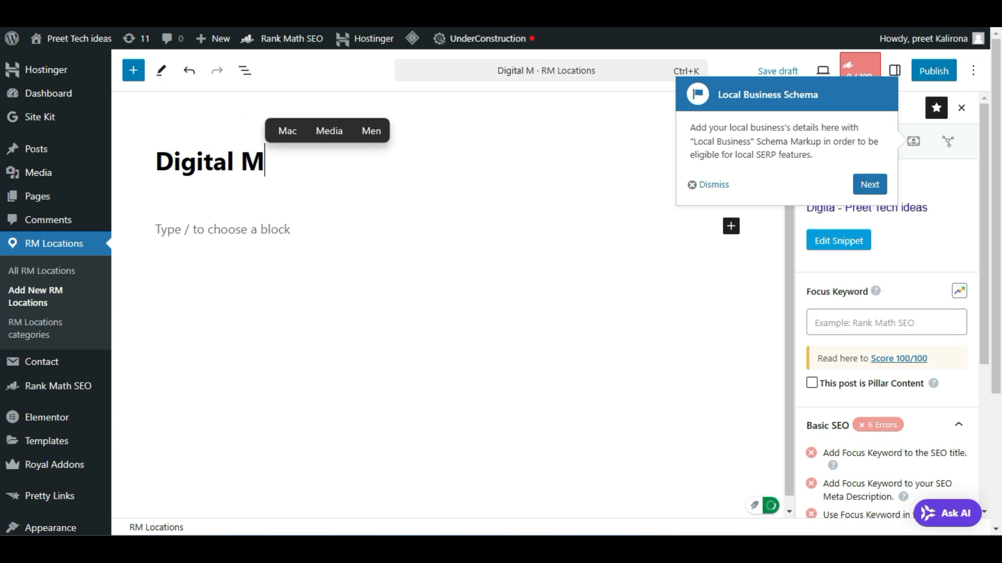
text(arketing agency in new)
text(york)
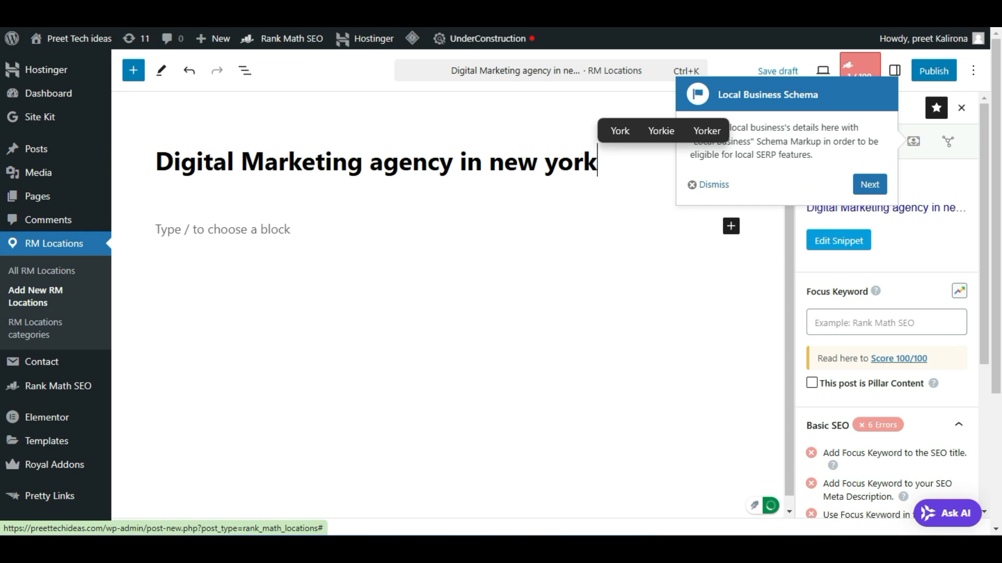
click(702, 185)
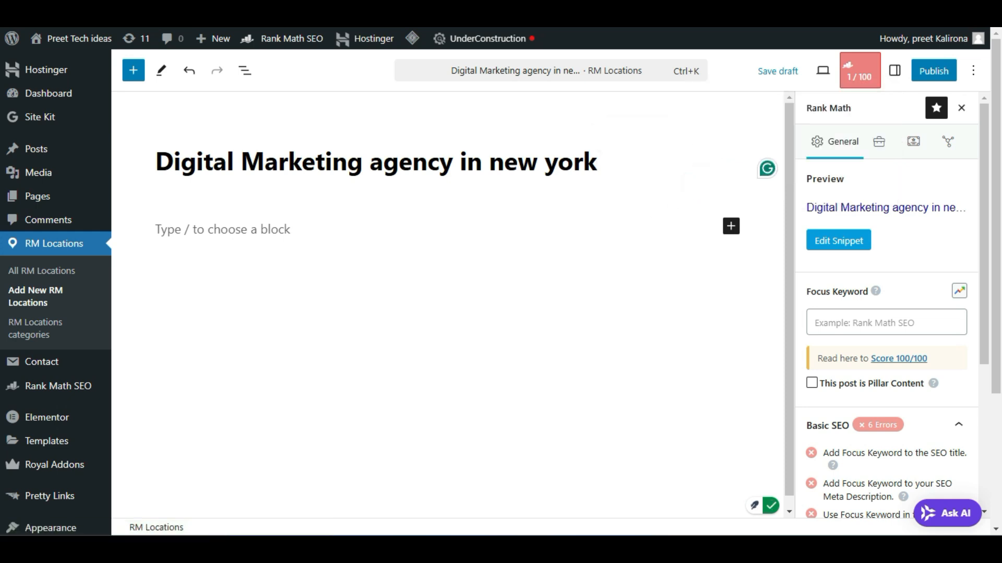
Step: Open the Local Business schema from the Schema Generator's catalog for this location
click(871, 63)
click(871, 63)
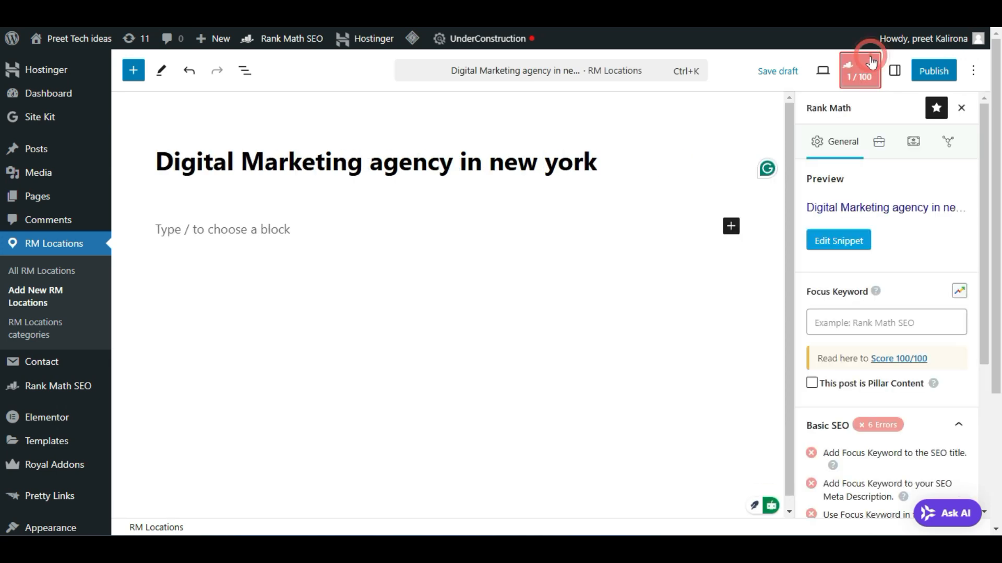
click(913, 144)
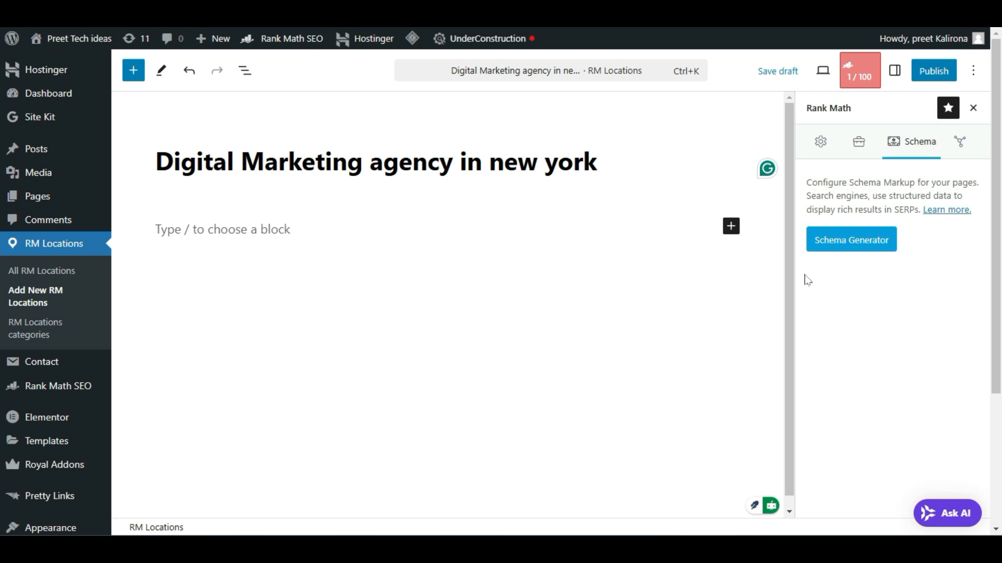
click(841, 250)
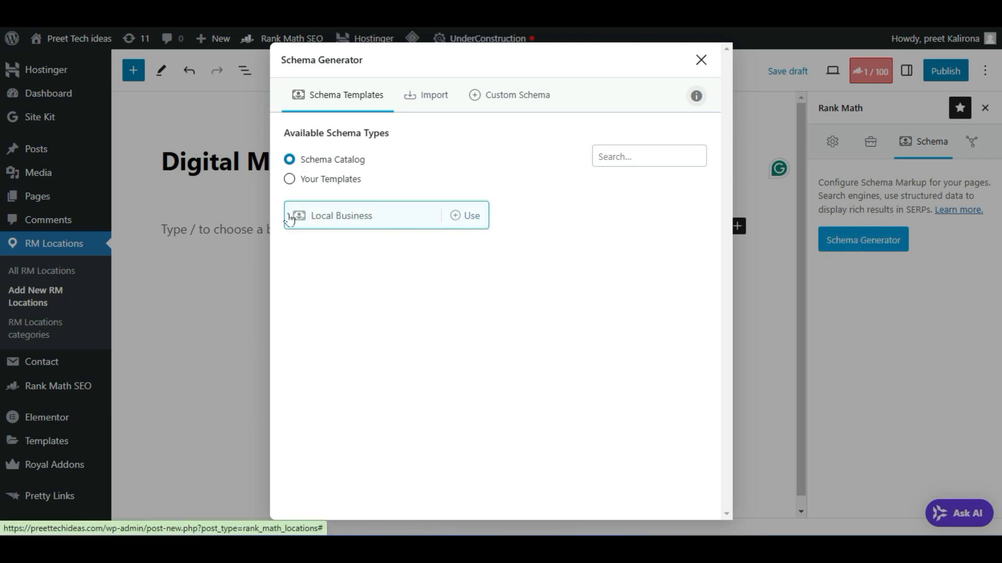
click(394, 217)
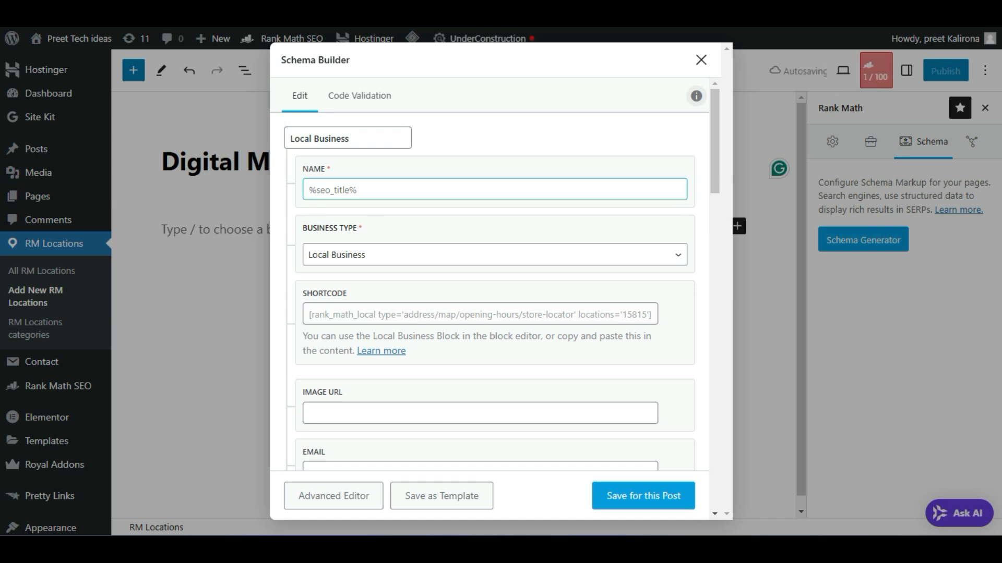
Step: Examine the Local Business schema's name field, business type choices and shortcode
click(386, 190)
click(404, 222)
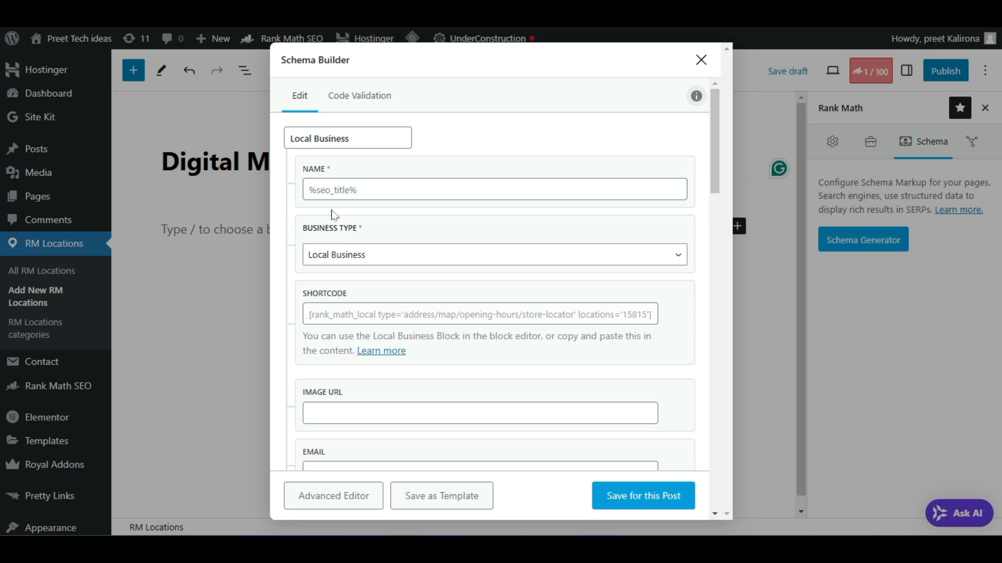
scroll(349, 222, down, 1)
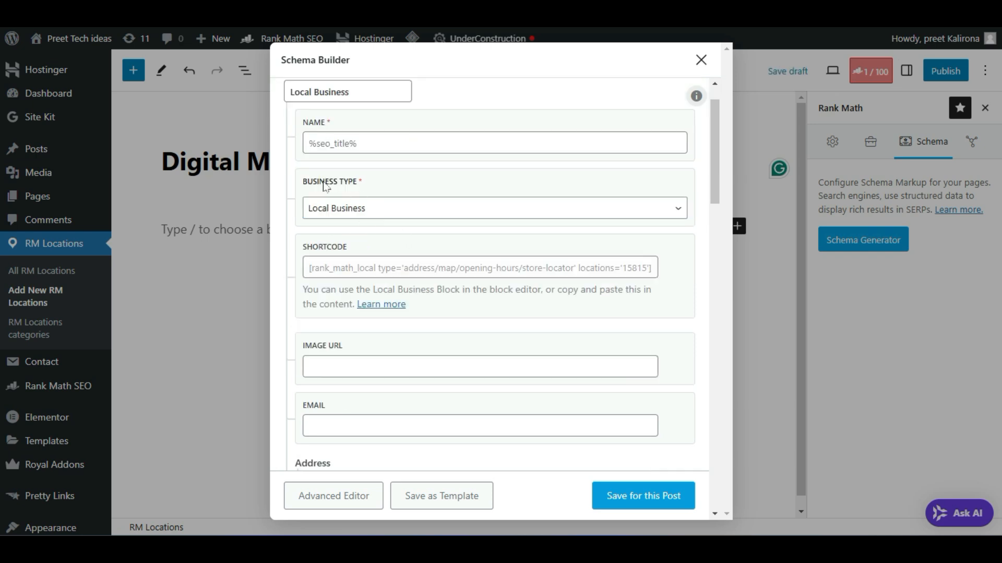
click(395, 208)
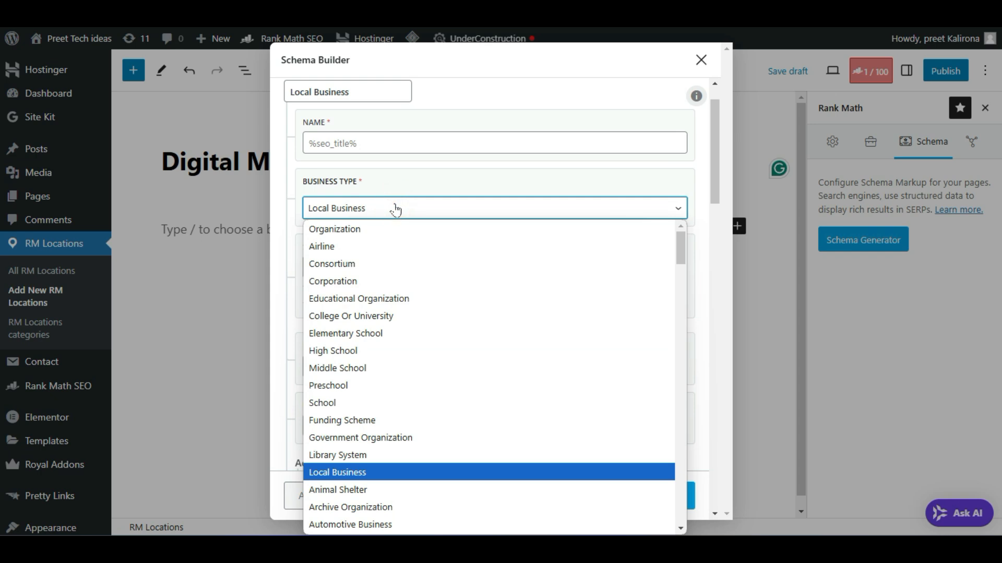
click(395, 209)
scroll(395, 206, down, 2)
drag(309, 175, 650, 175)
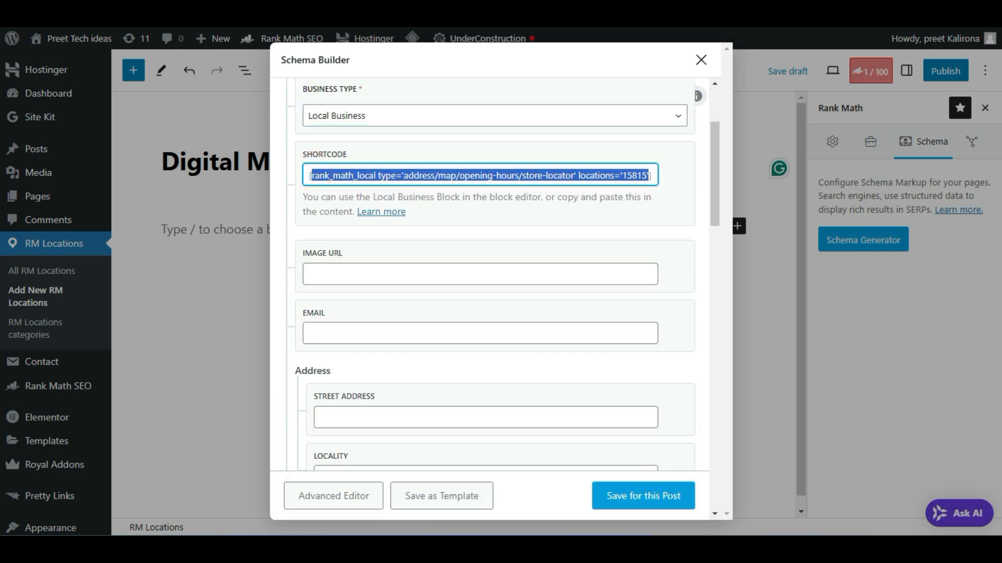
click(650, 176)
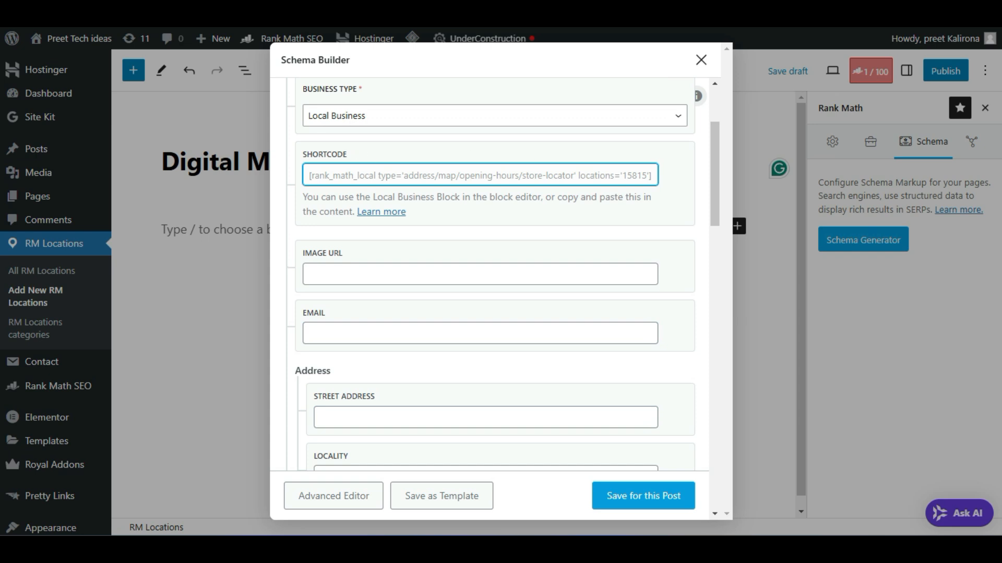
Step: Examine the Local Business schema's image URL, email, address and geo coordinate fields
scroll(589, 237, down, 2)
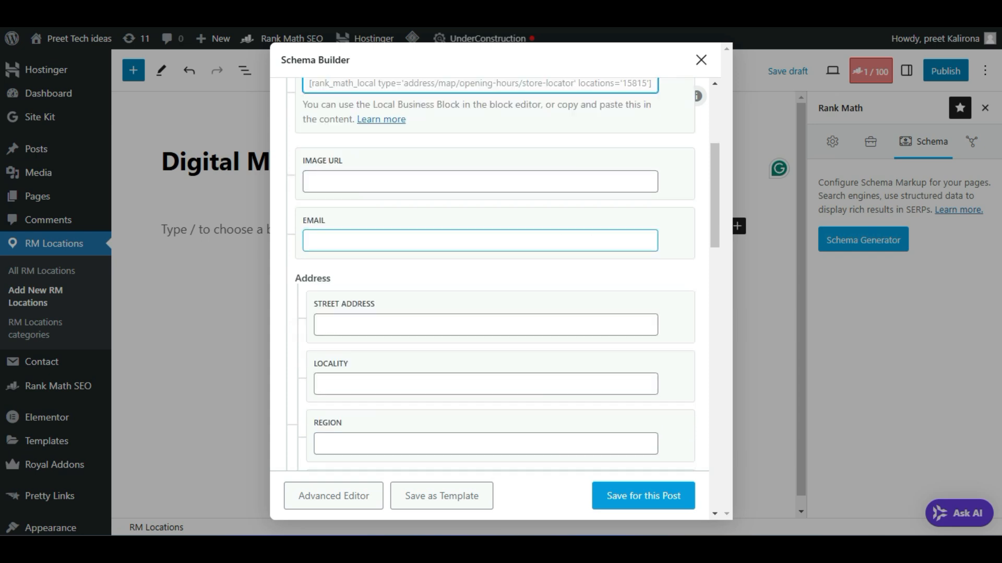
click(338, 179)
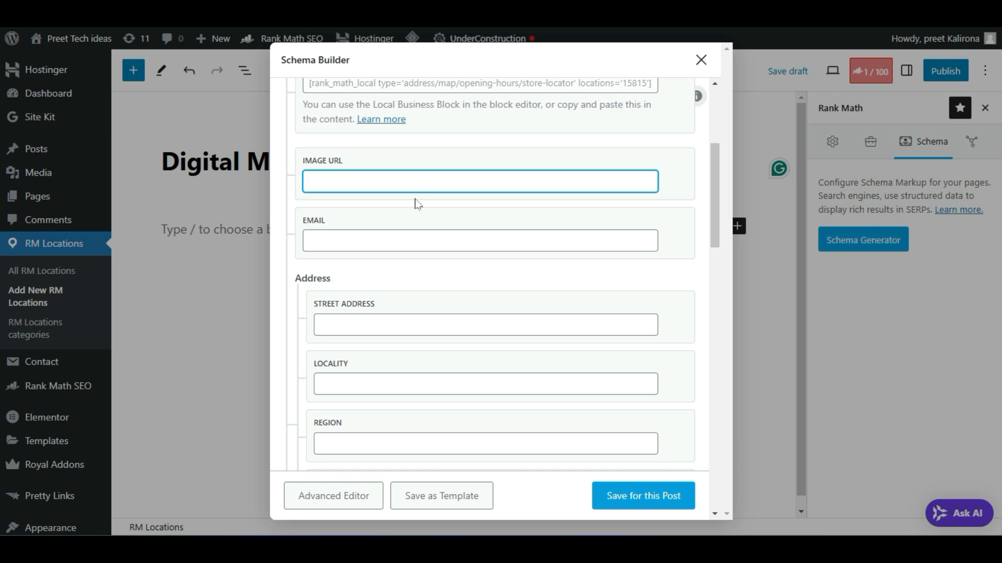
click(349, 238)
scroll(369, 261, down, 3)
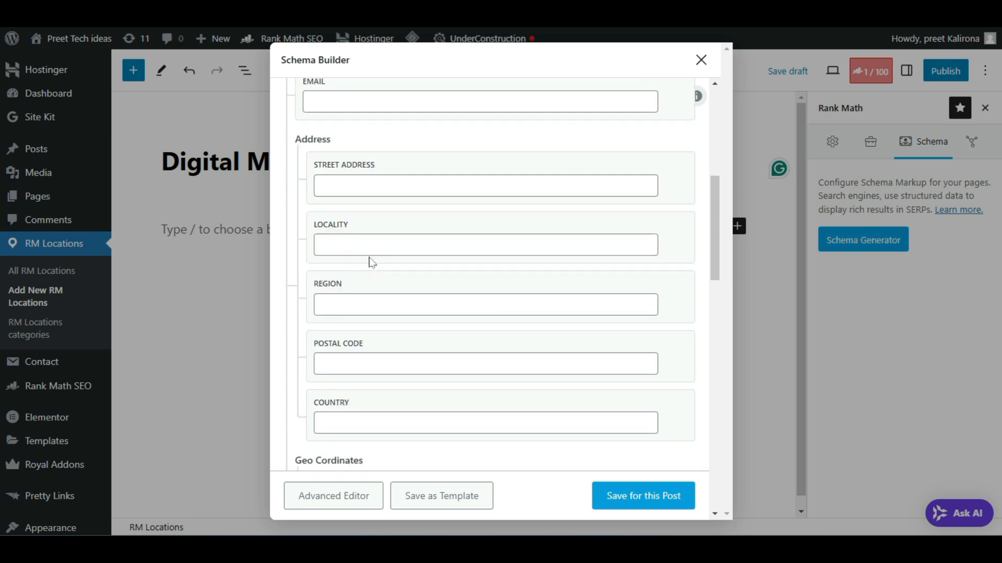
click(485, 364)
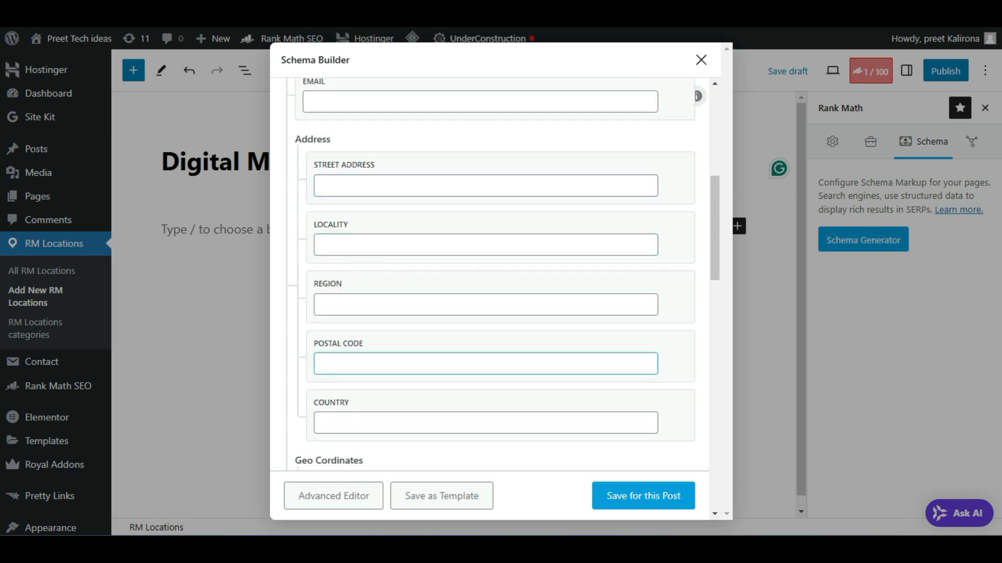
click(485, 245)
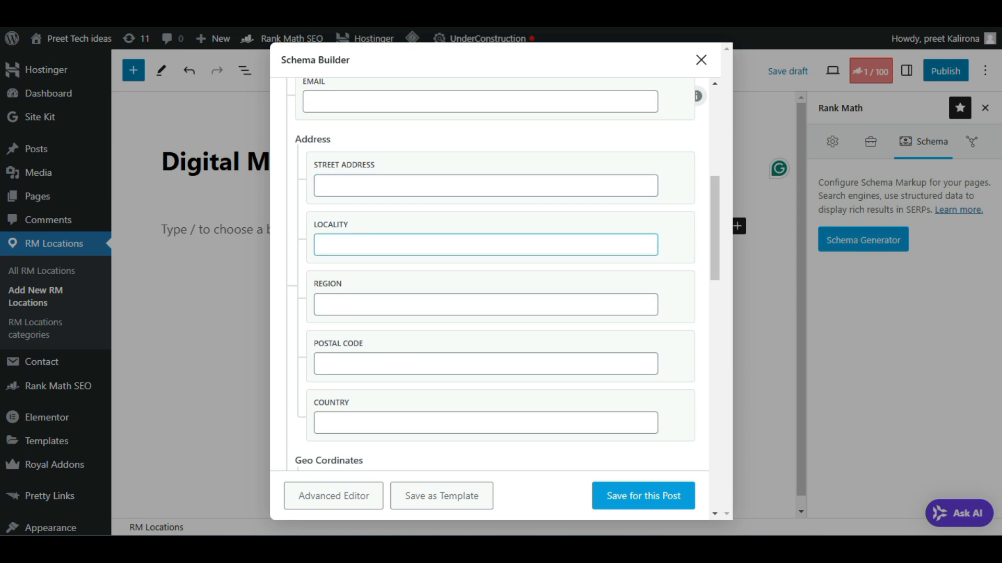
scroll(420, 292, down, 5)
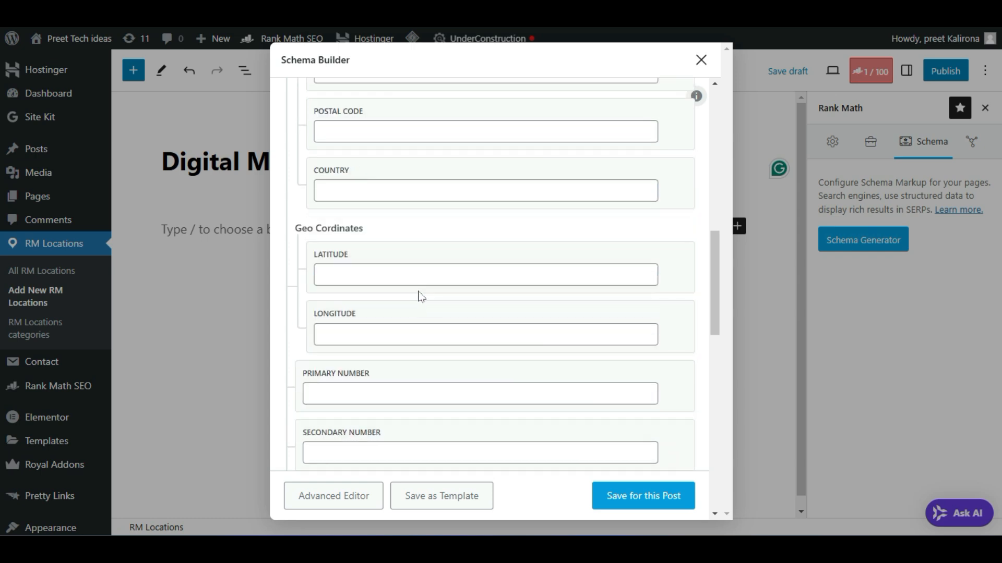
click(414, 256)
scroll(416, 255, down, 2)
click(325, 157)
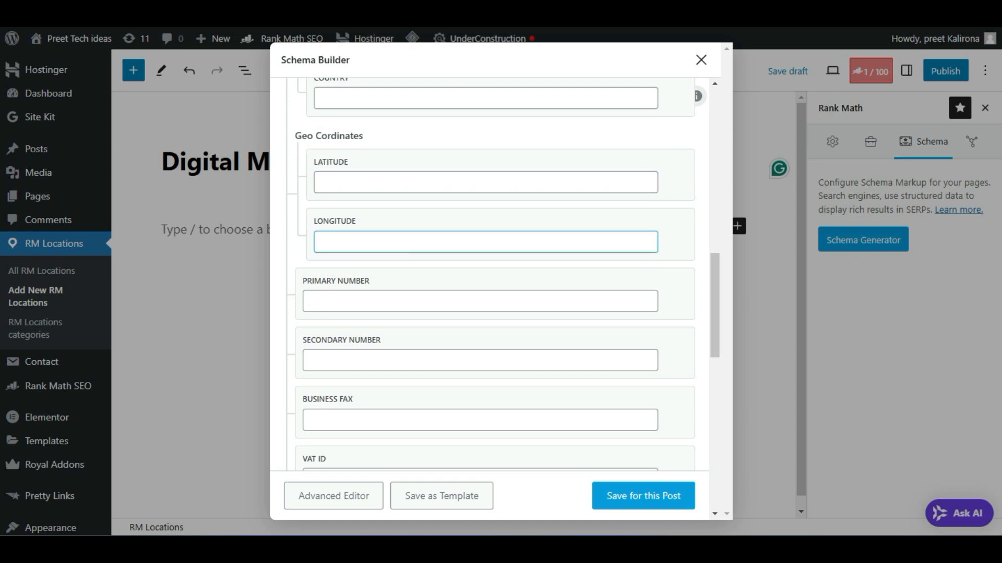
Step: Examine the schema's phone, fax, VAT, tax, price range, currencies, payment and area served fields
click(405, 360)
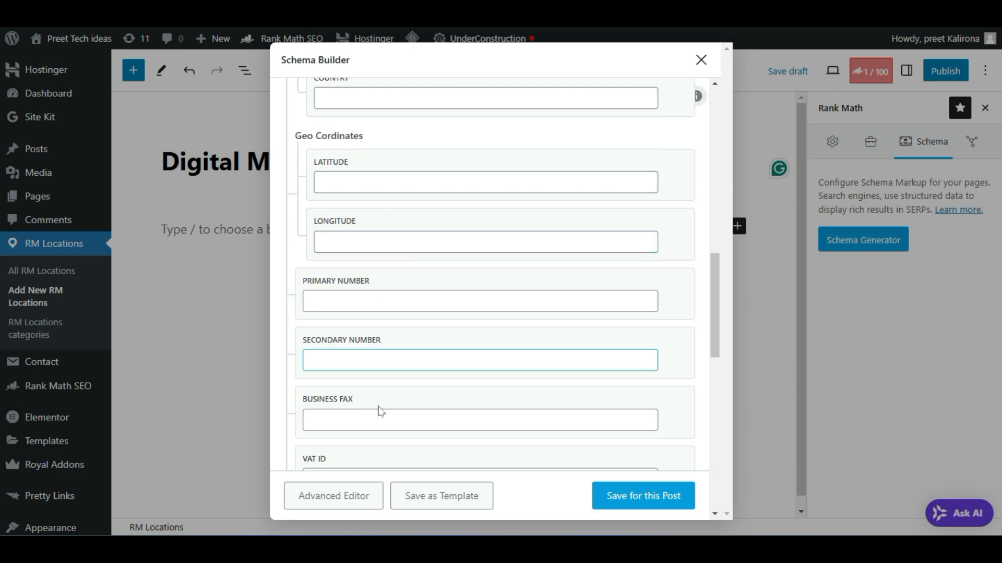
click(411, 286)
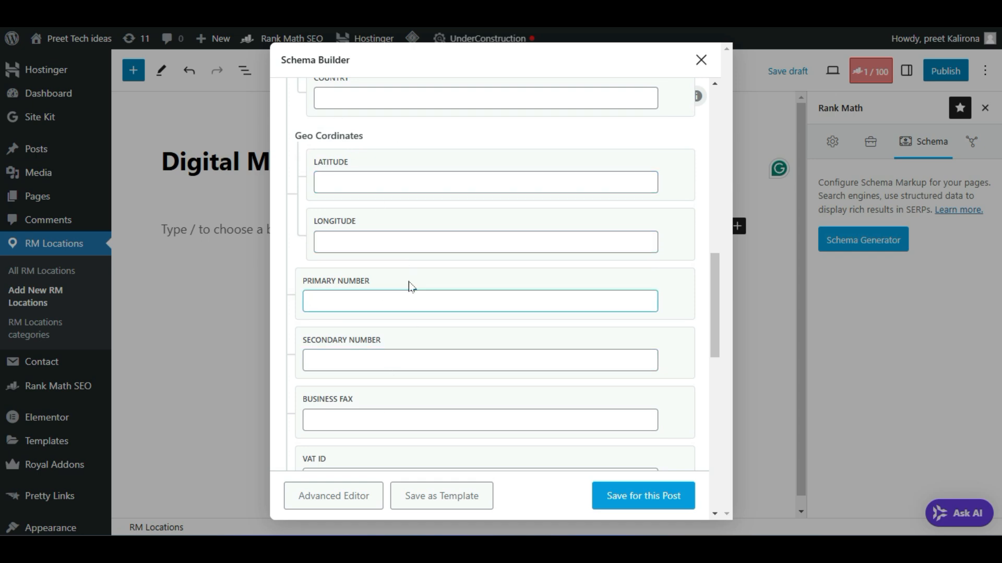
scroll(410, 286, down, 2)
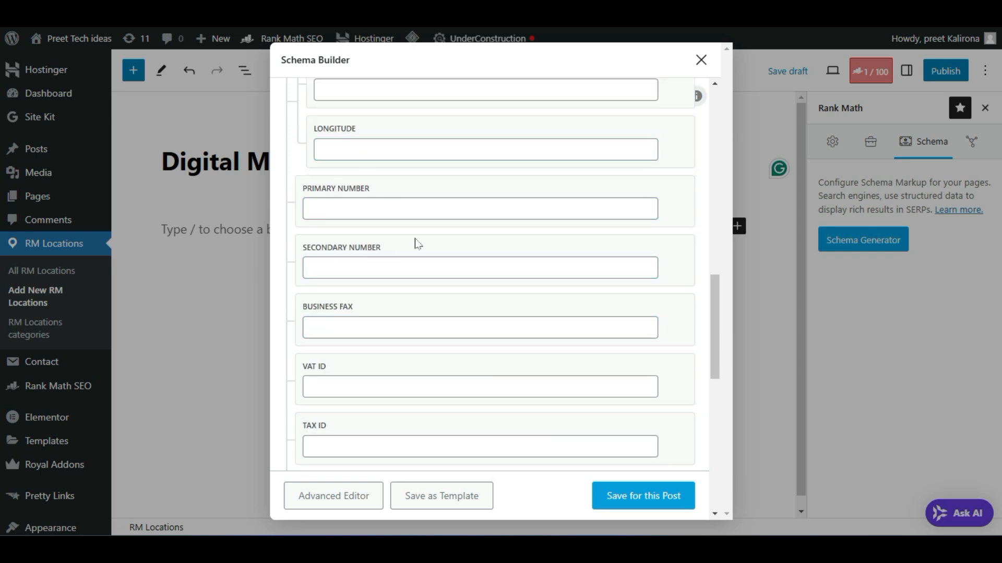
scroll(418, 243, down, 2)
scroll(371, 259, down, 3)
click(376, 333)
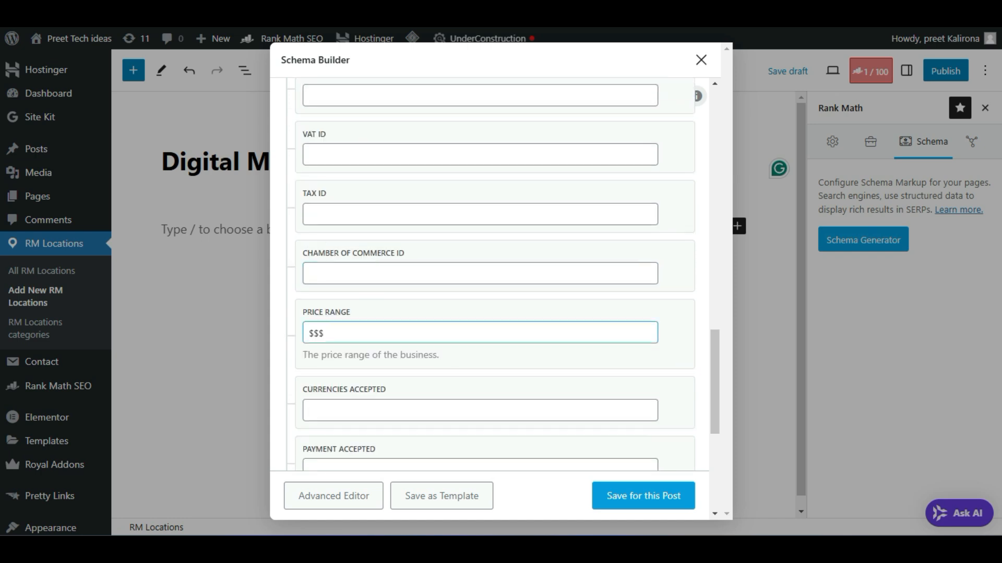
scroll(385, 339, down, 4)
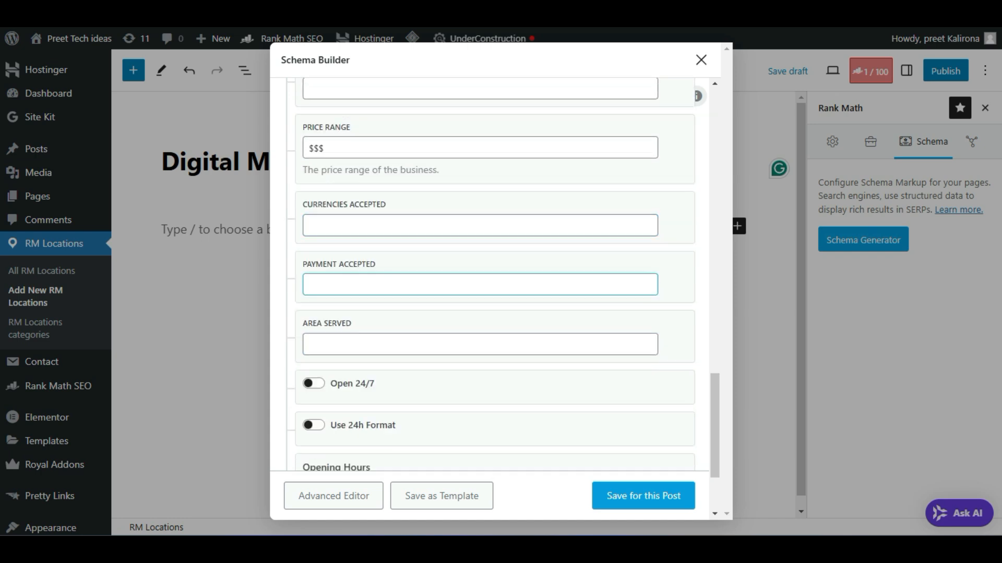
click(371, 228)
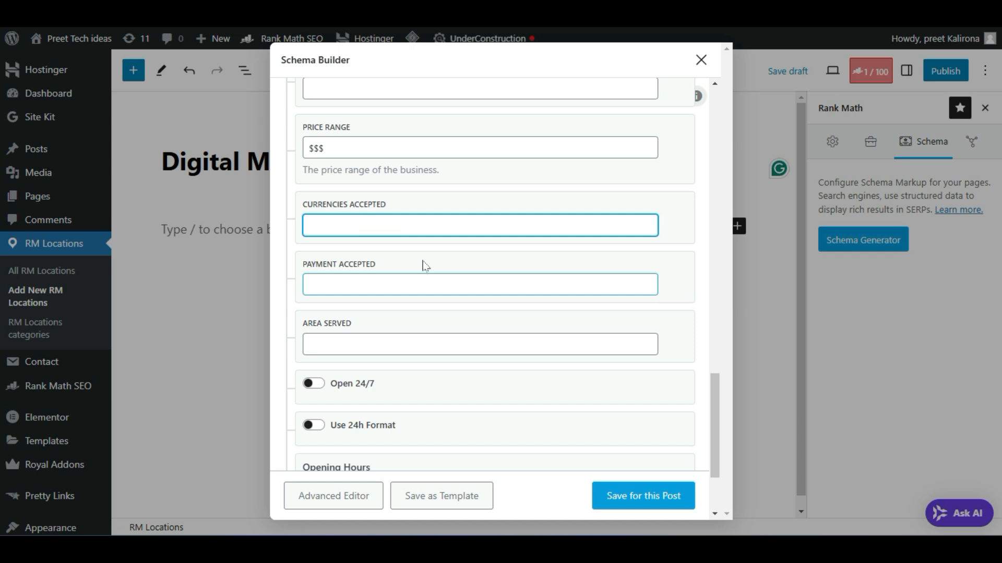
click(416, 284)
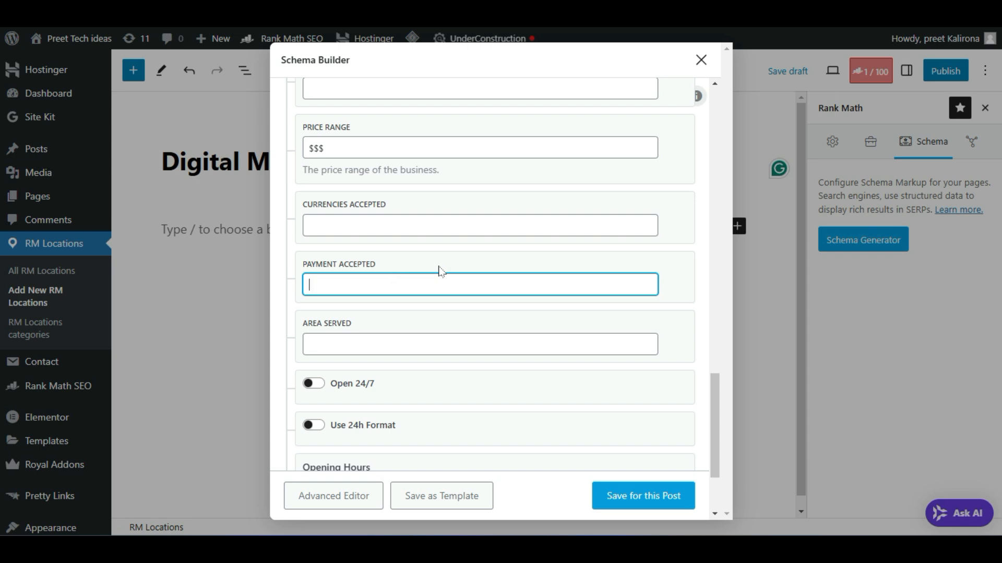
click(349, 345)
click(427, 319)
click(425, 340)
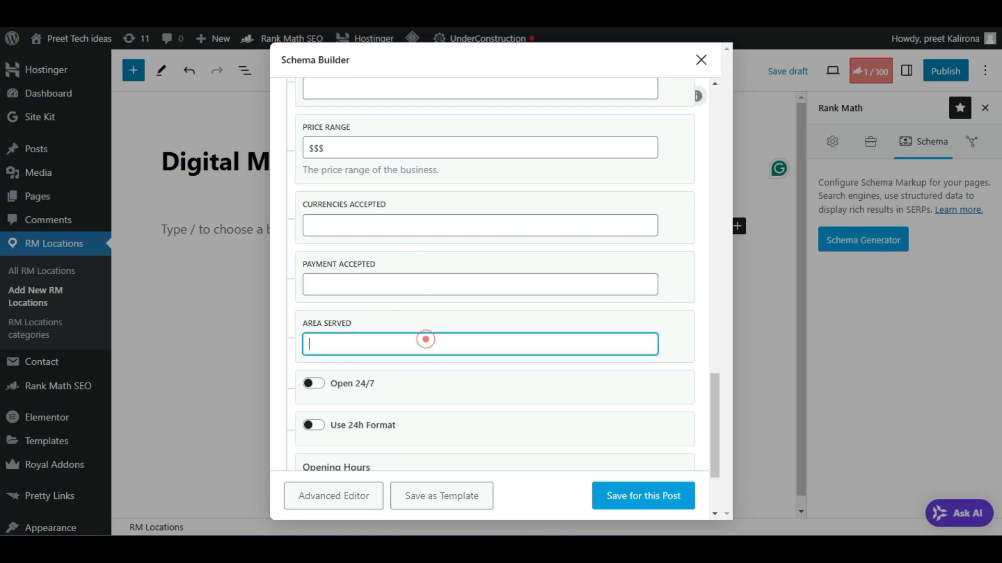
click(459, 304)
scroll(458, 306, down, 2)
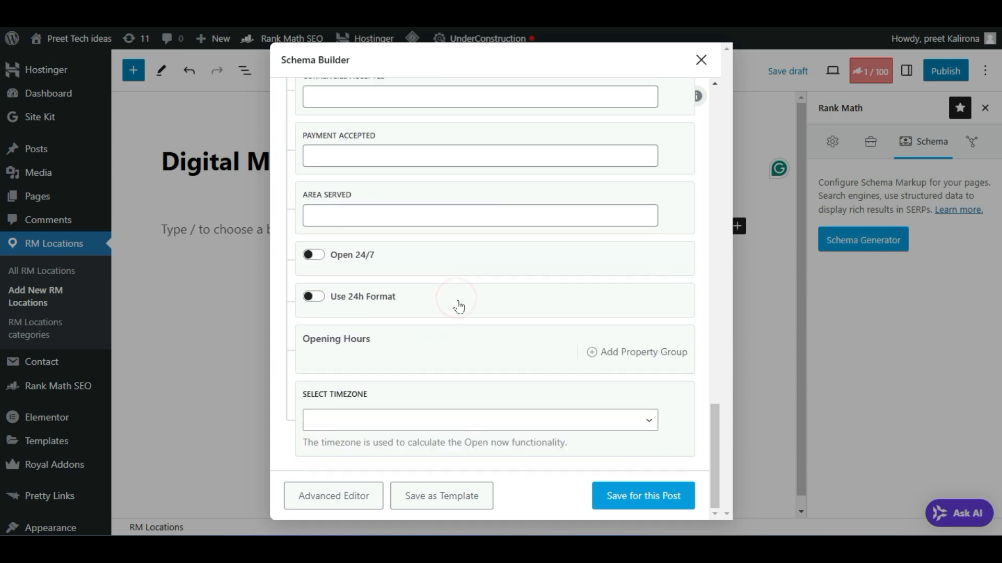
click(348, 222)
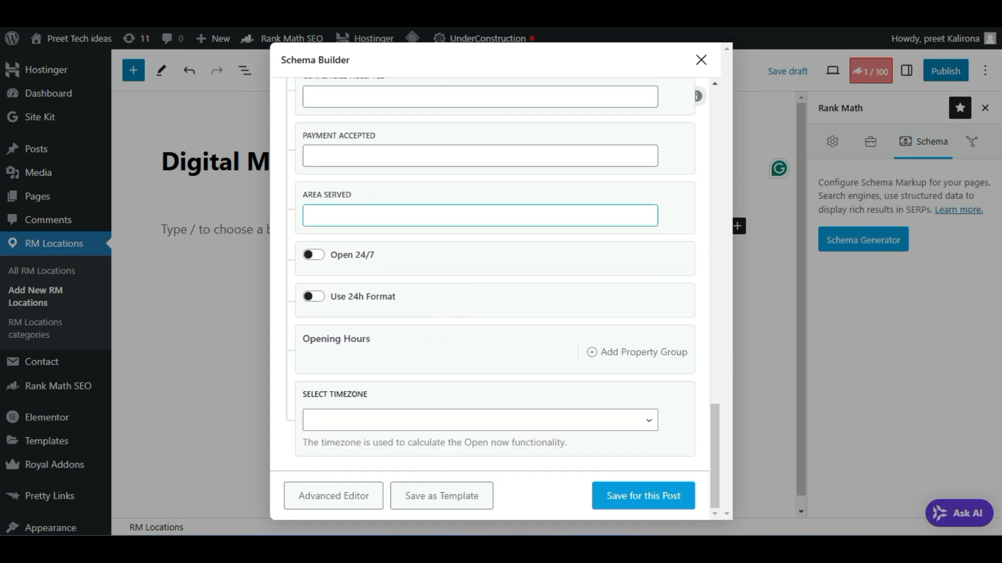
Step: Keep Open 24/7 switched off and add one opening hours group with its default days and times
click(308, 253)
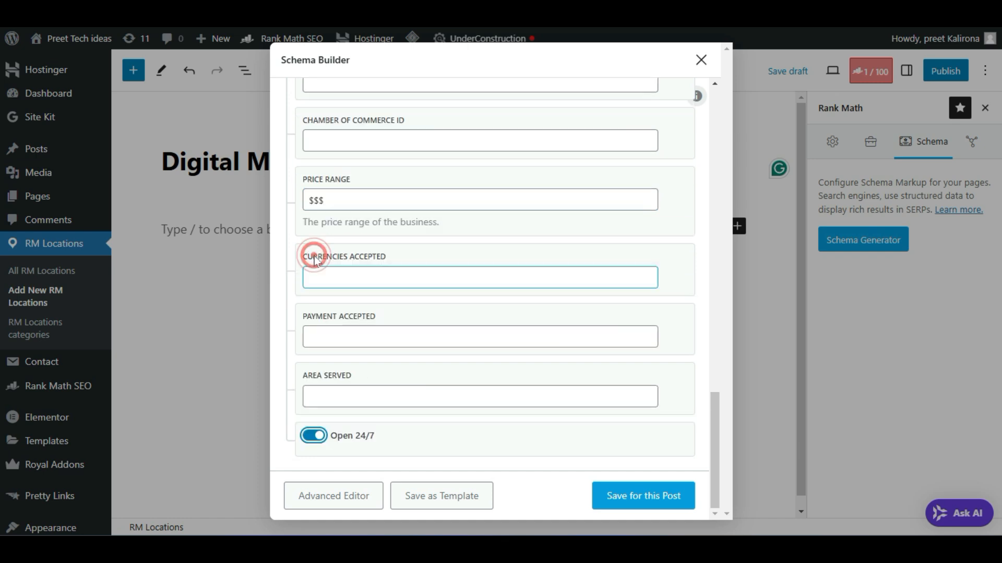
click(314, 436)
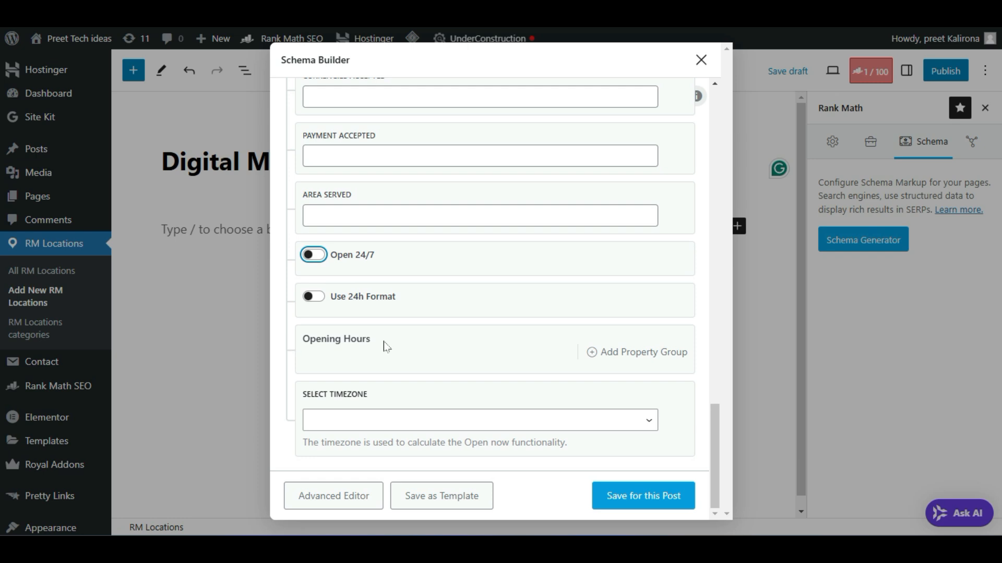
click(634, 351)
scroll(541, 319, down, 5)
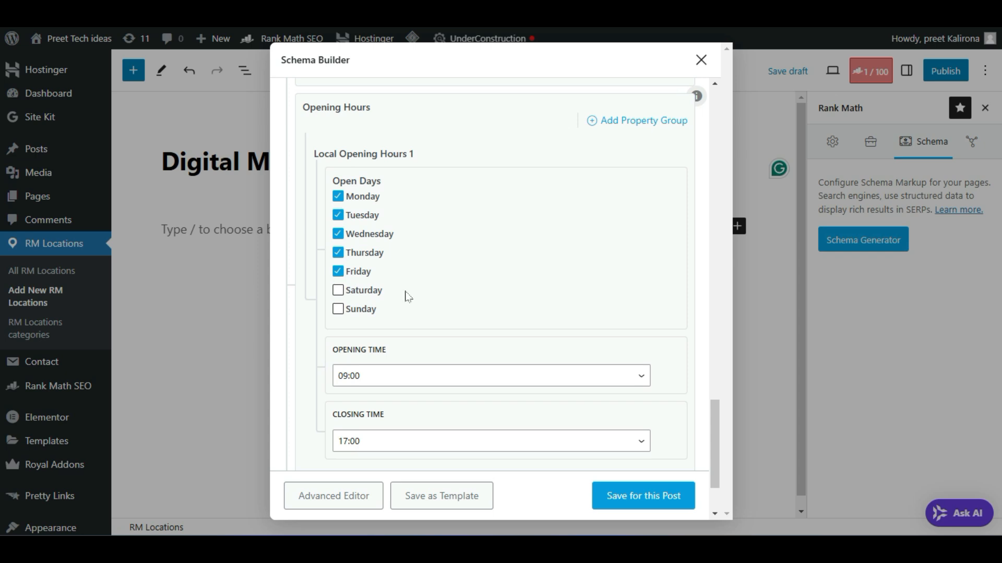
scroll(405, 293, down, 2)
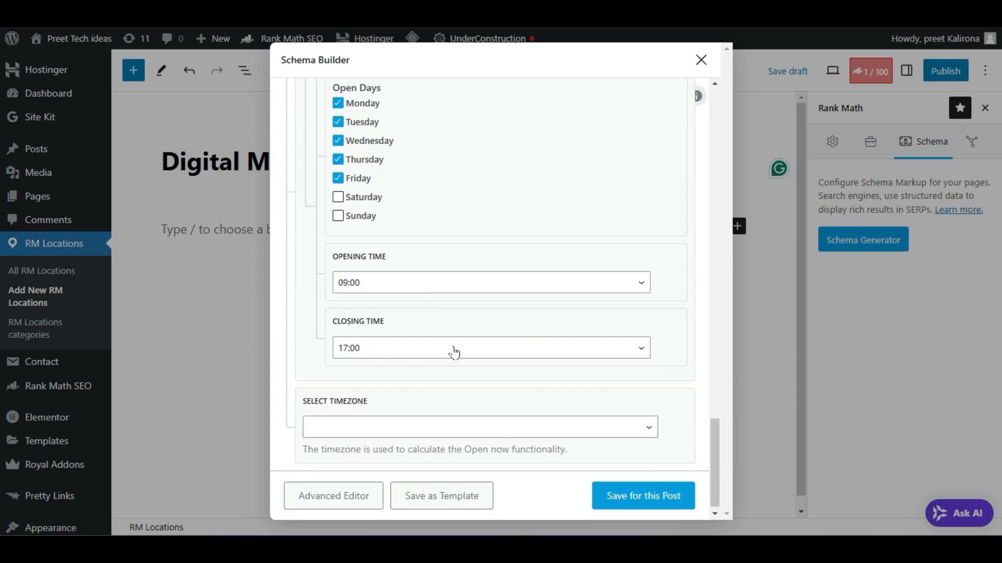
scroll(401, 295, down, 1)
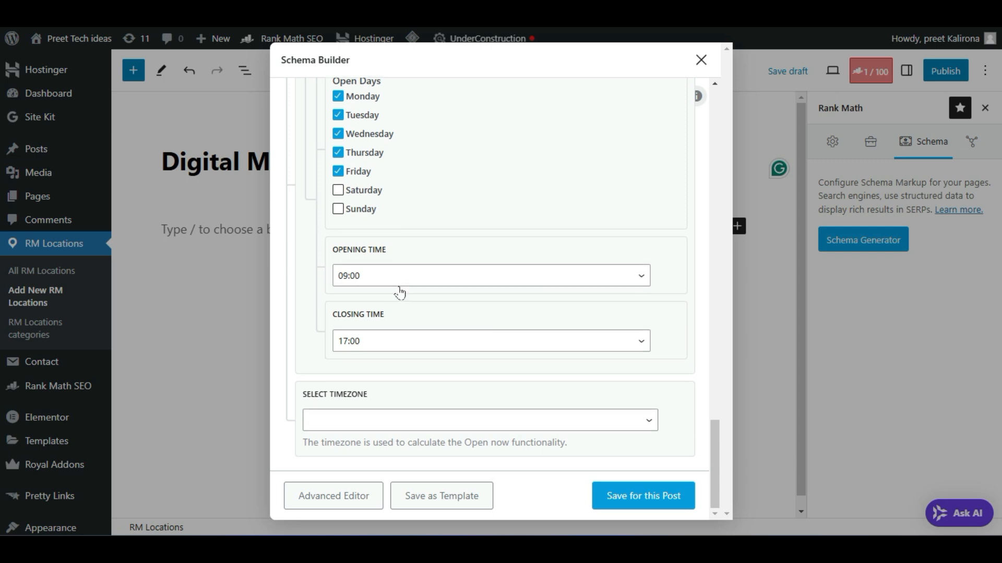
Step: Check the timezone choices, leave the timezone blank and save the Local Business schema for this post
click(349, 423)
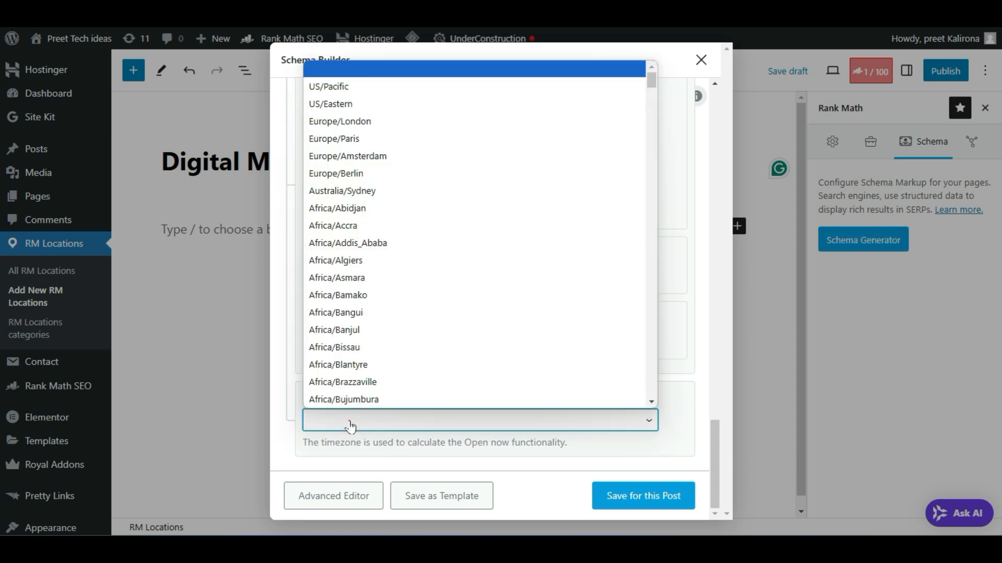
click(350, 423)
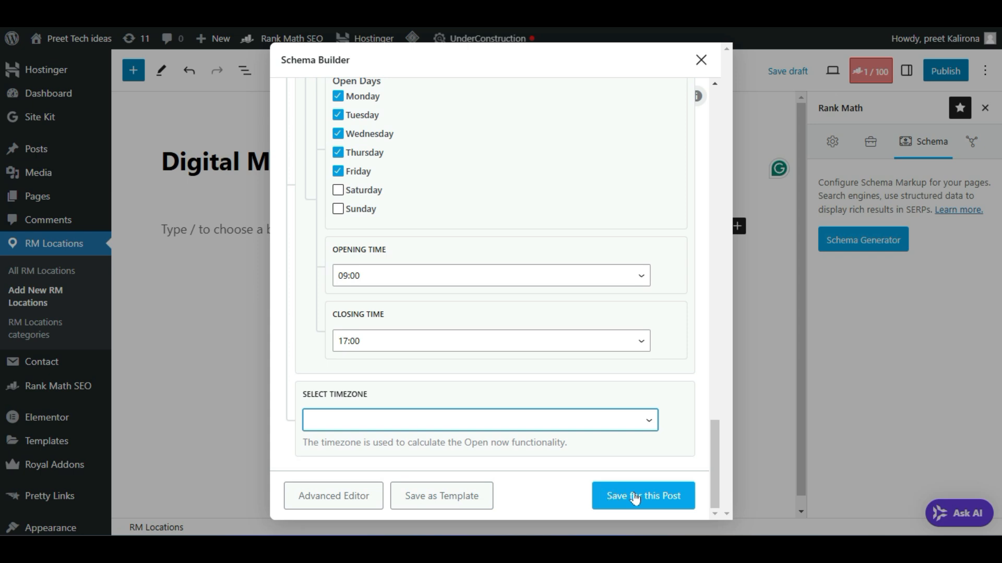
click(615, 493)
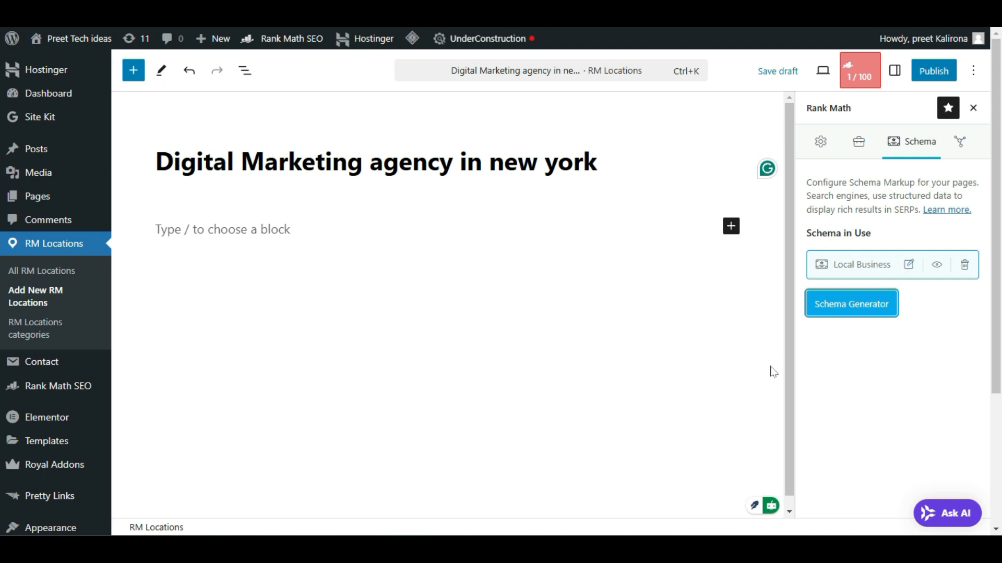
Step: Publish the "Digital Marketing agency in new york" location and select its empty content paragraph
click(931, 70)
click(930, 71)
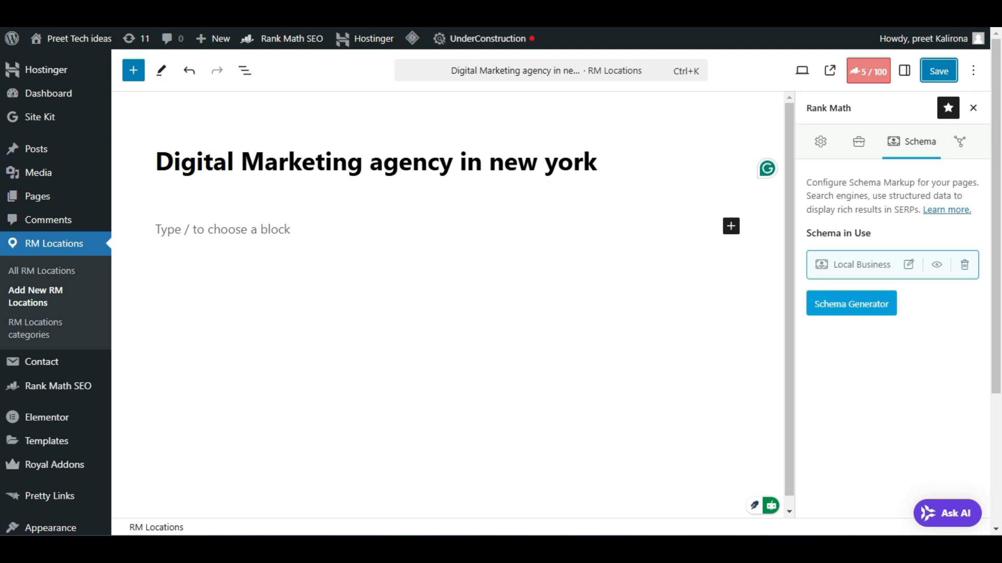
click(261, 226)
click(407, 94)
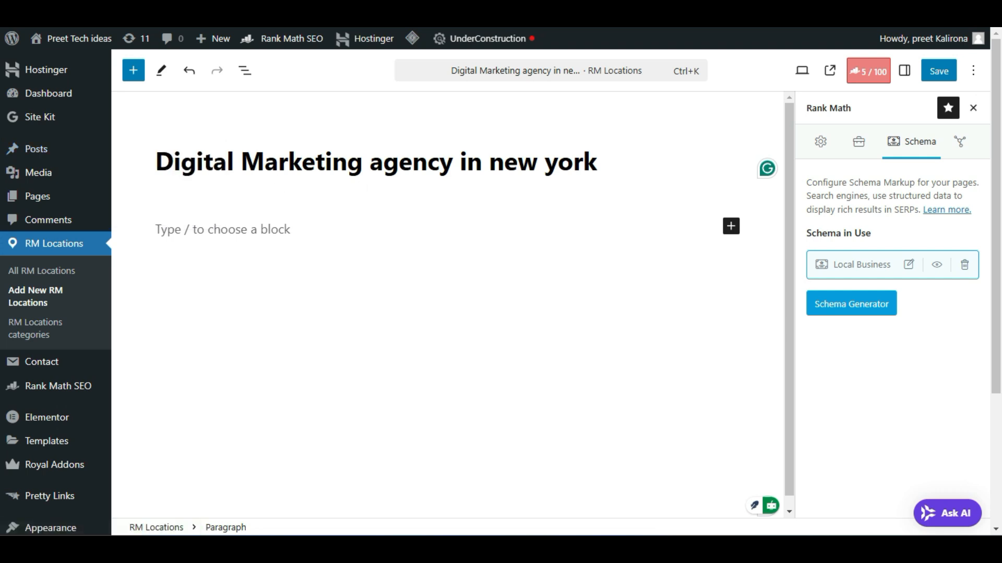